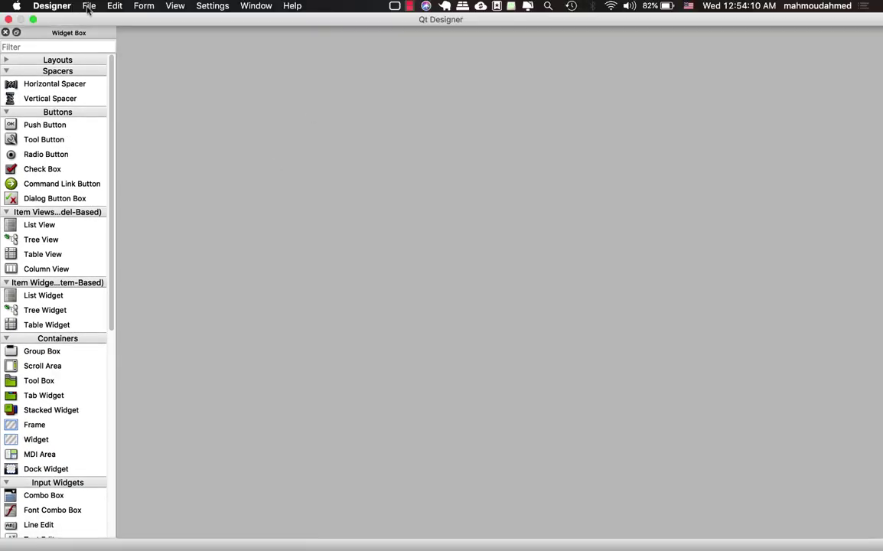
# Open the main.ui form from the Cars_private20 folder in Tutorials.
pyautogui.click(89, 5)
pyautogui.click(102, 34)
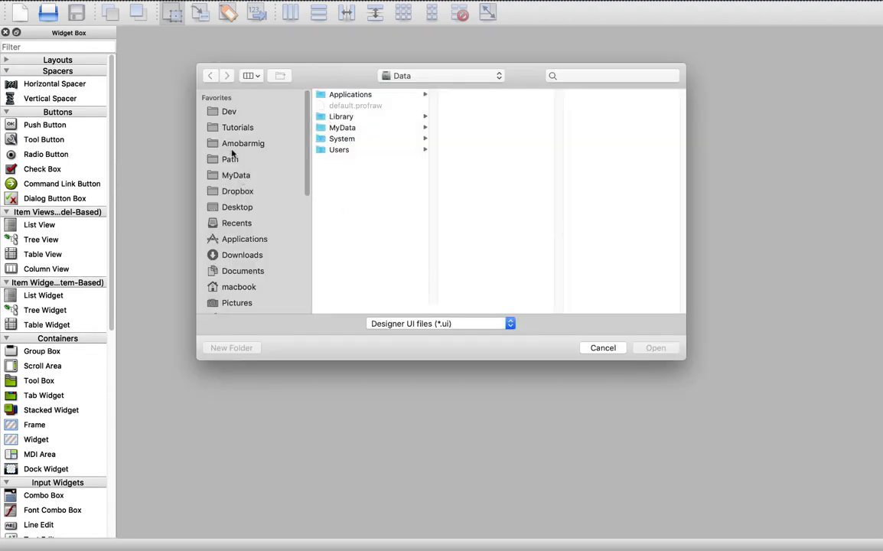
pyautogui.click(233, 127)
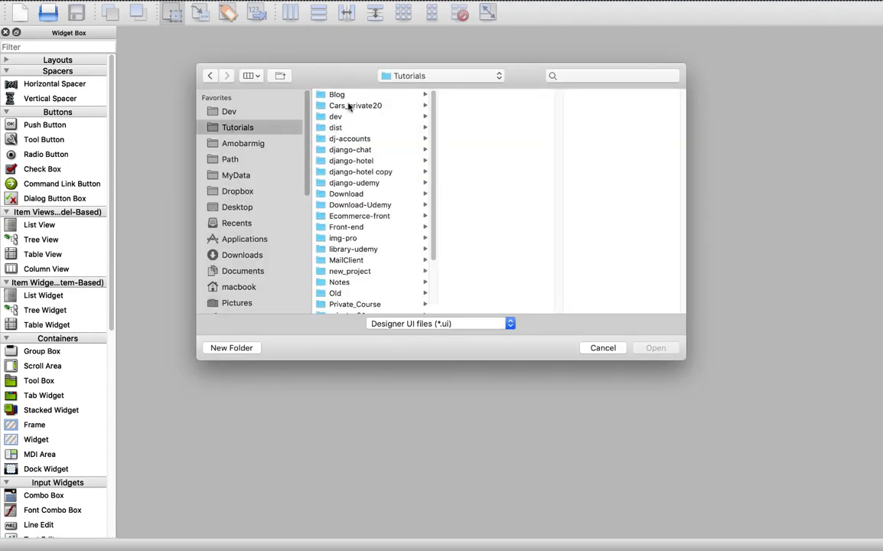
pyautogui.click(350, 107)
pyautogui.click(466, 107)
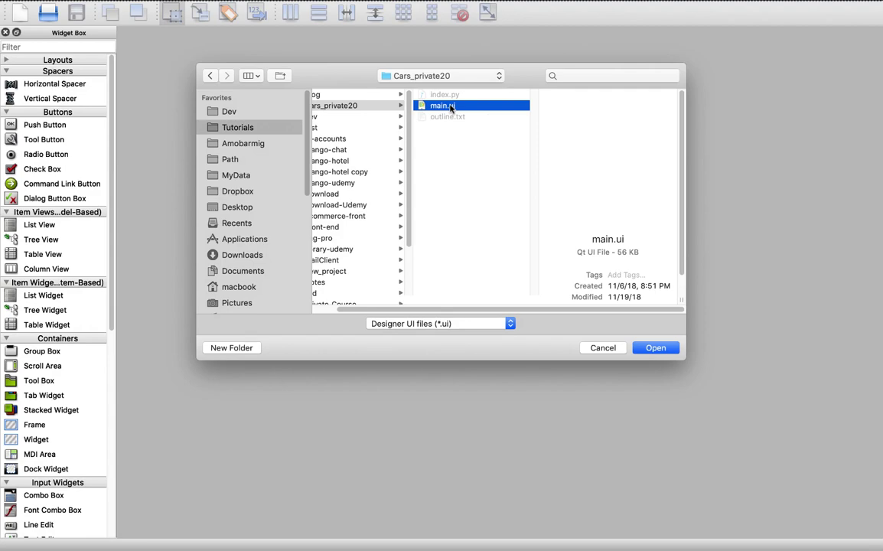
pyautogui.doubleClick(451, 109)
# Preview the main.ui form, test its layout by resizing and maximizing the preview window, and close the preview and form.
pyautogui.press('super+r')
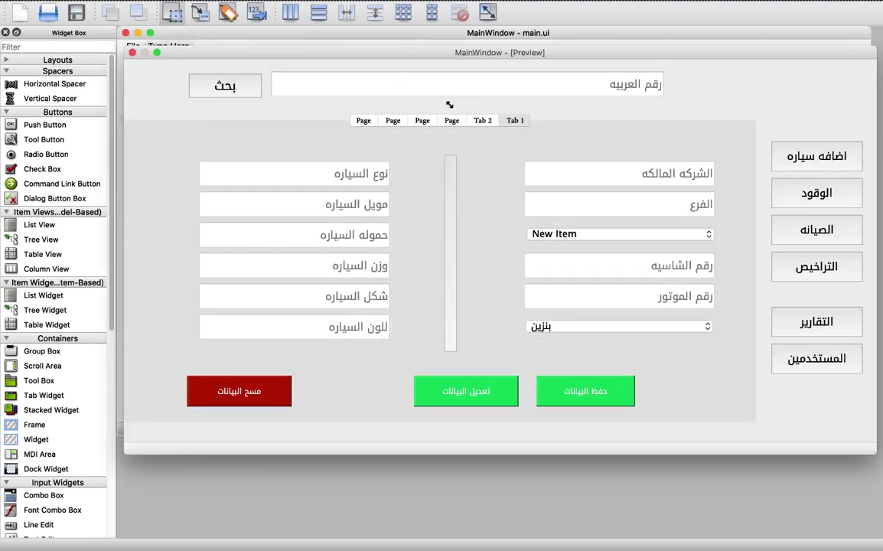
pyautogui.moveTo(496, 51); pyautogui.dragTo(433, 52)
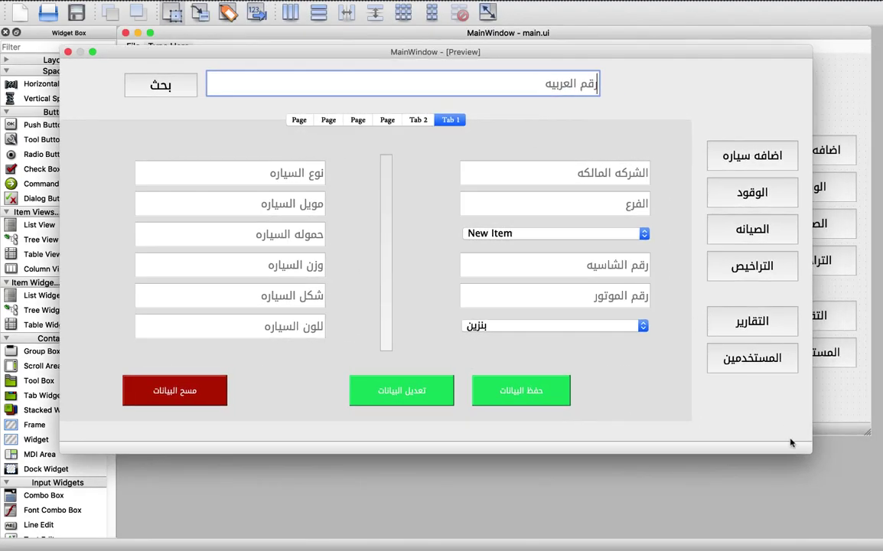
pyautogui.moveTo(804, 449); pyautogui.dragTo(854, 478)
pyautogui.click(93, 52)
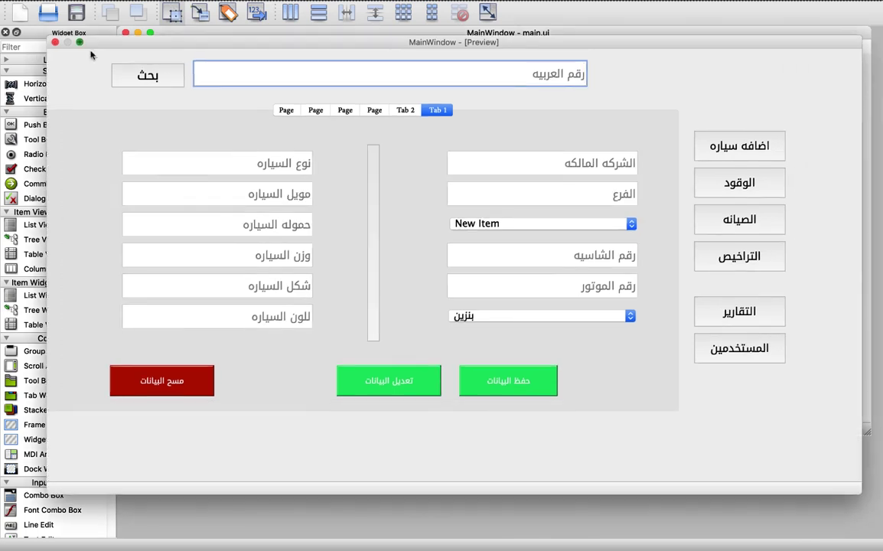
pyautogui.click(698, 310)
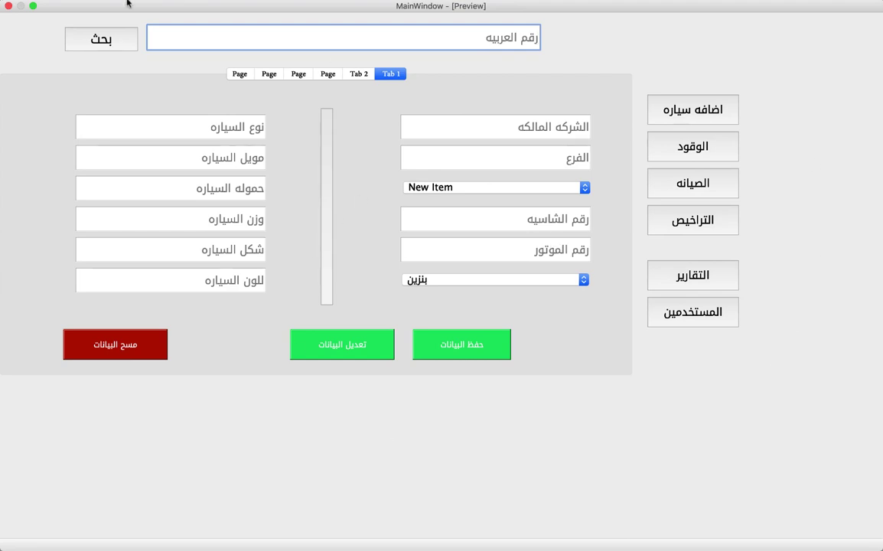
pyautogui.click(34, 8)
pyautogui.moveTo(765, 427); pyautogui.dragTo(832, 469)
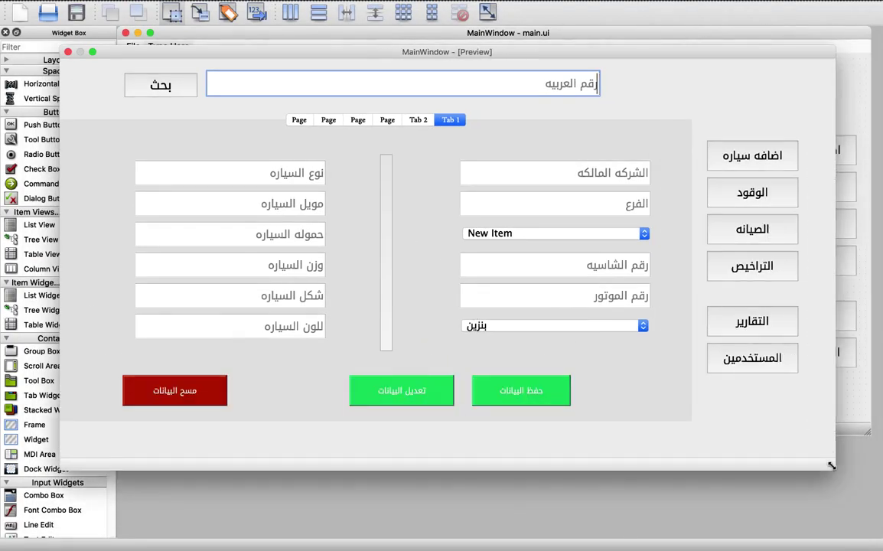
pyautogui.click(68, 52)
pyautogui.click(126, 34)
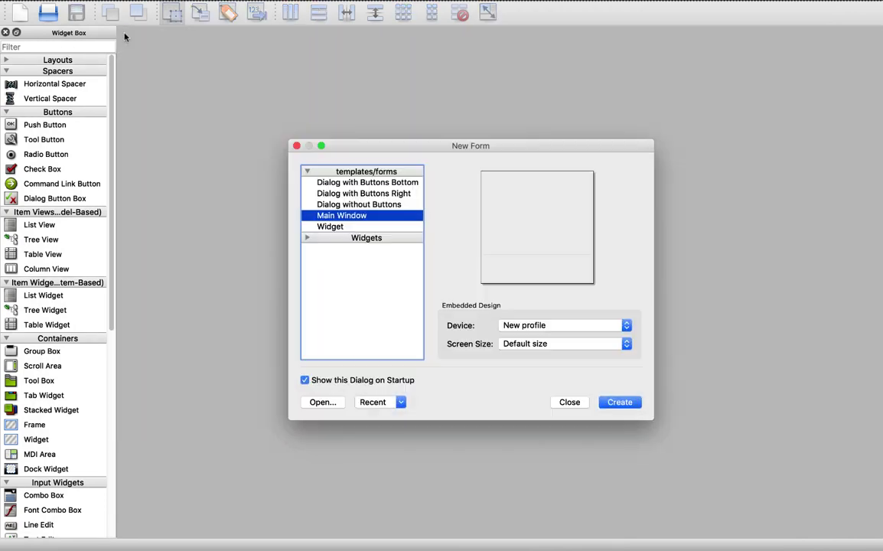
# Open the main 2.ui form from the recent files.
pyautogui.click(322, 402)
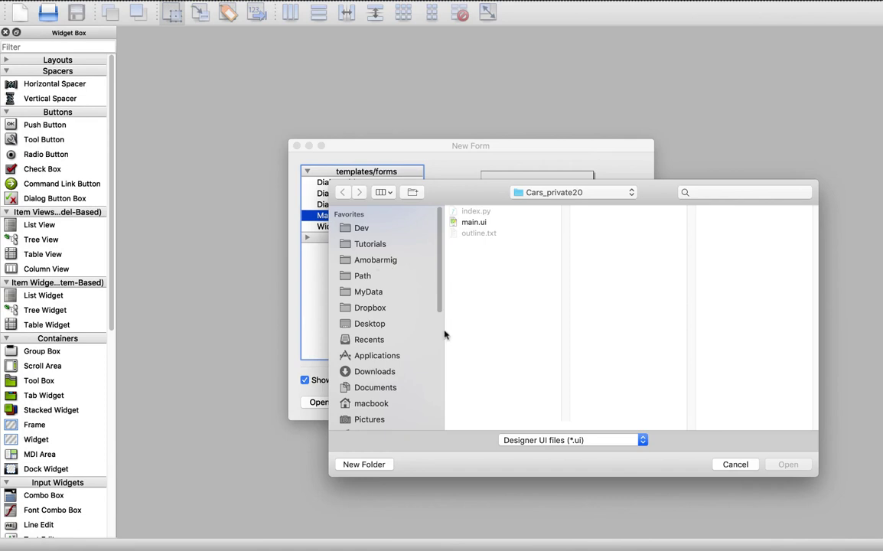
pyautogui.press('Escape')
pyautogui.click(401, 403)
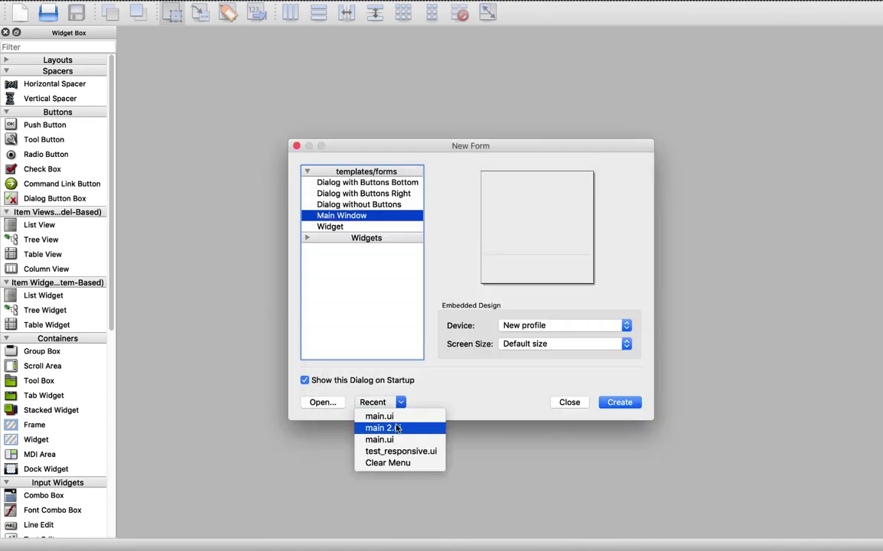
pyautogui.click(397, 428)
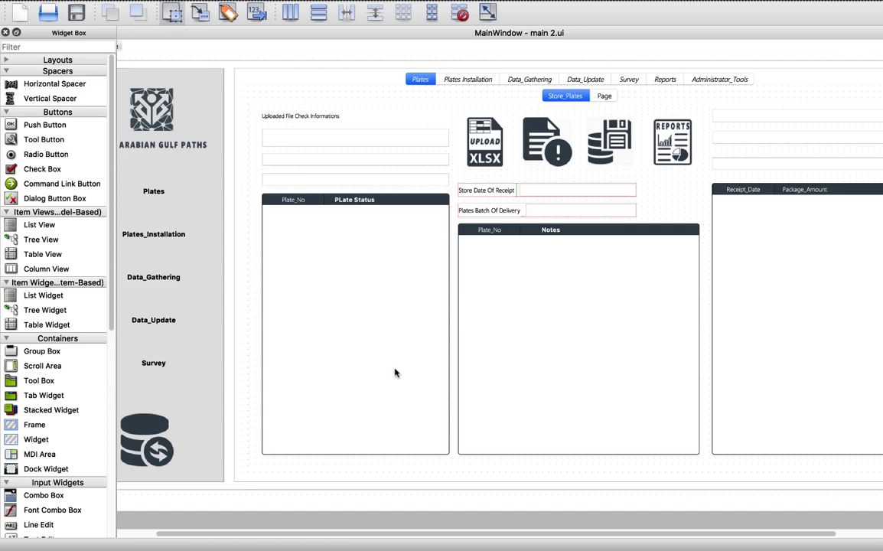
# Preview main 2.ui at full screen and at smaller window sizes to check its responsive layout, and close the preview and form.
pyautogui.hotkey('ctrl', 'r')
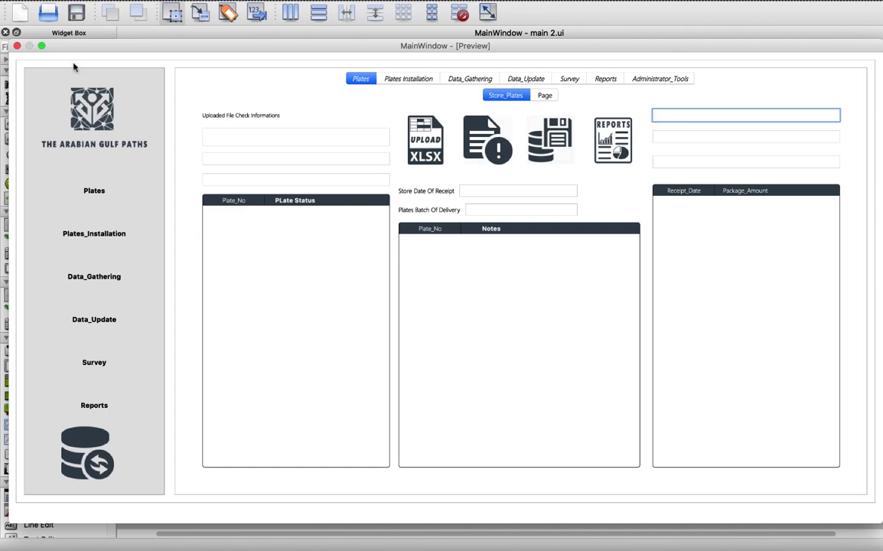
pyautogui.click(42, 45)
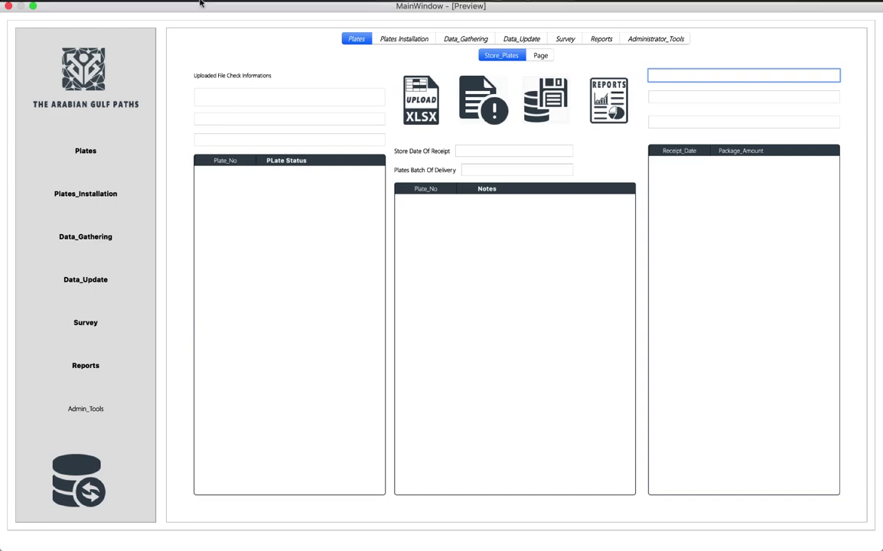
pyautogui.click(31, 11)
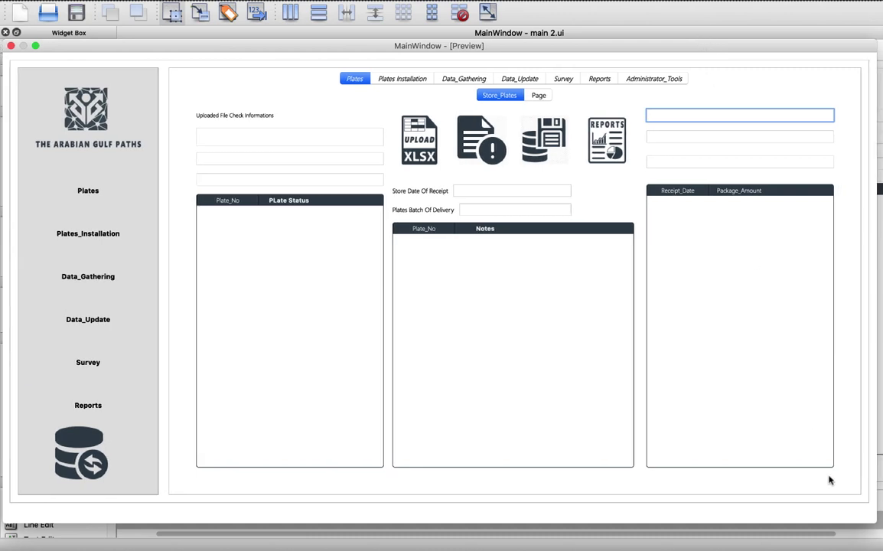
pyautogui.moveTo(786, 466); pyautogui.dragTo(751, 450)
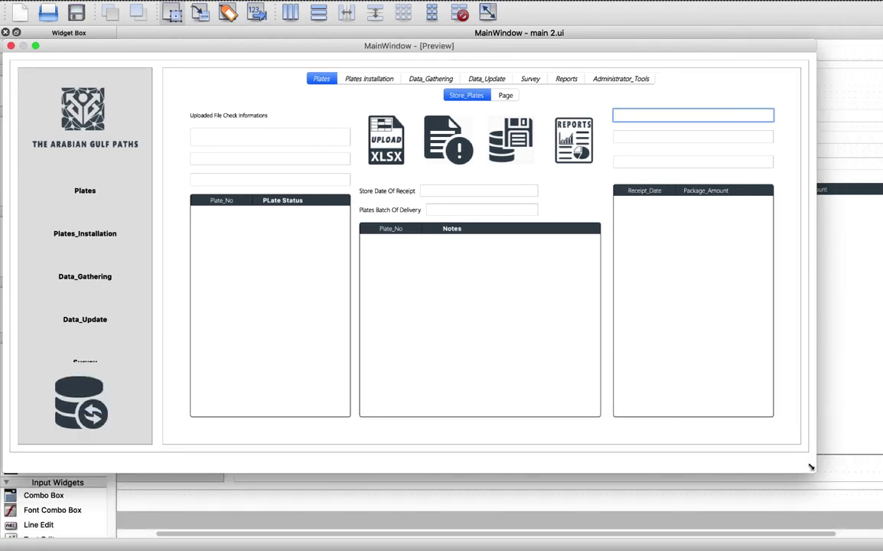
pyautogui.moveTo(755, 381); pyautogui.dragTo(678, 365)
pyautogui.click(10, 48)
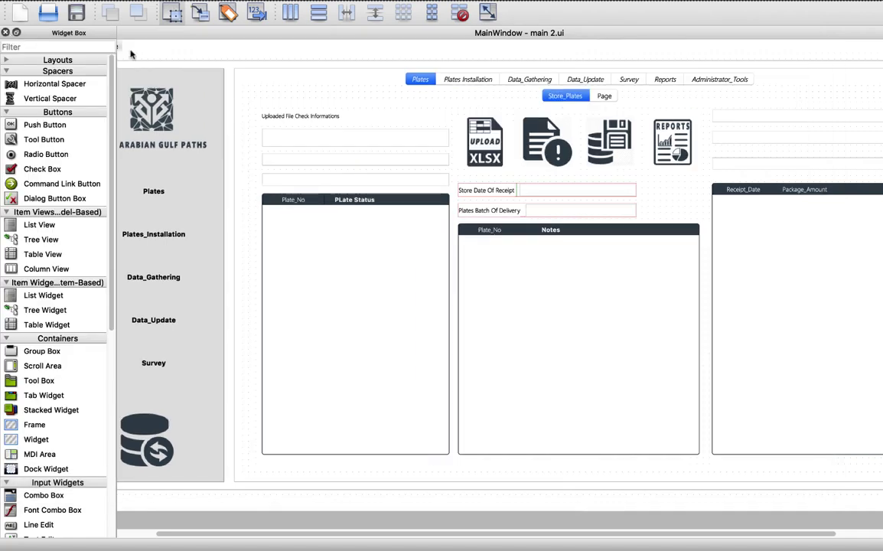
pyautogui.click(139, 36)
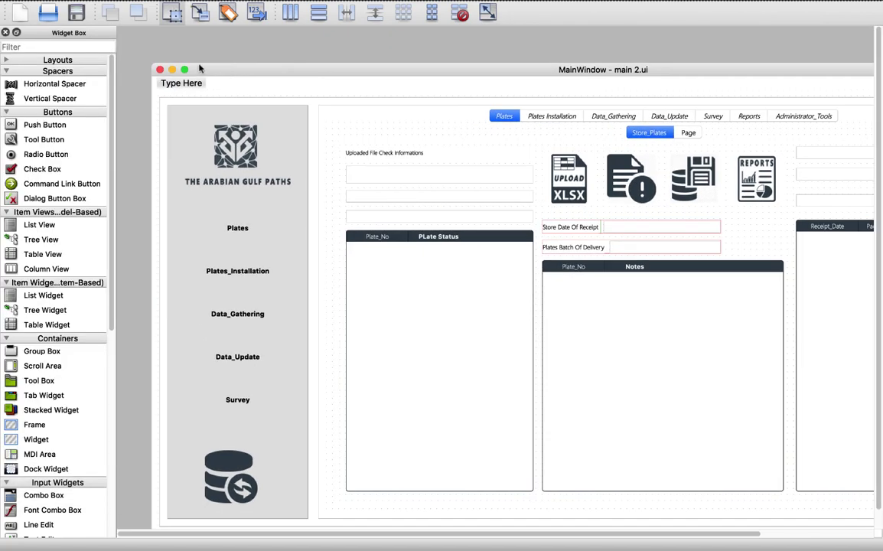
pyautogui.click(159, 69)
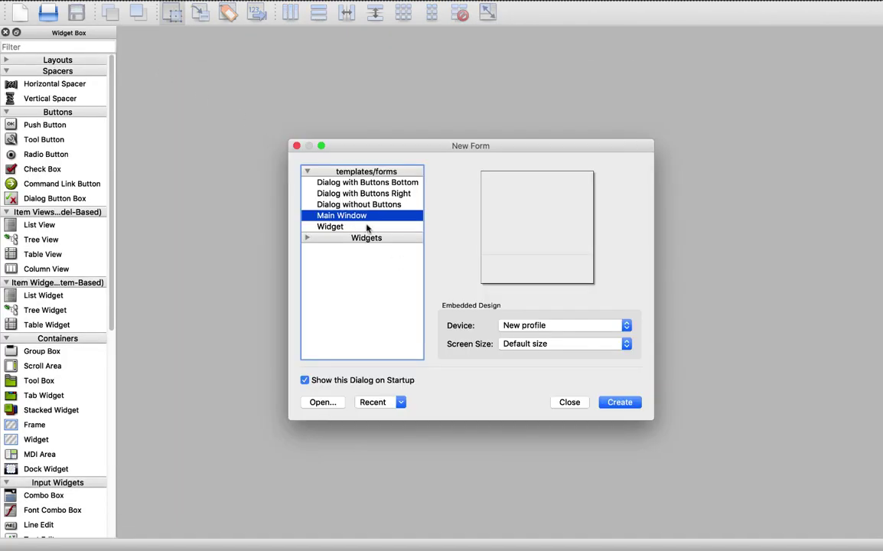
# Create a new Main Window form and place a push button in its lower half and a combo box above it.
pyautogui.click(615, 401)
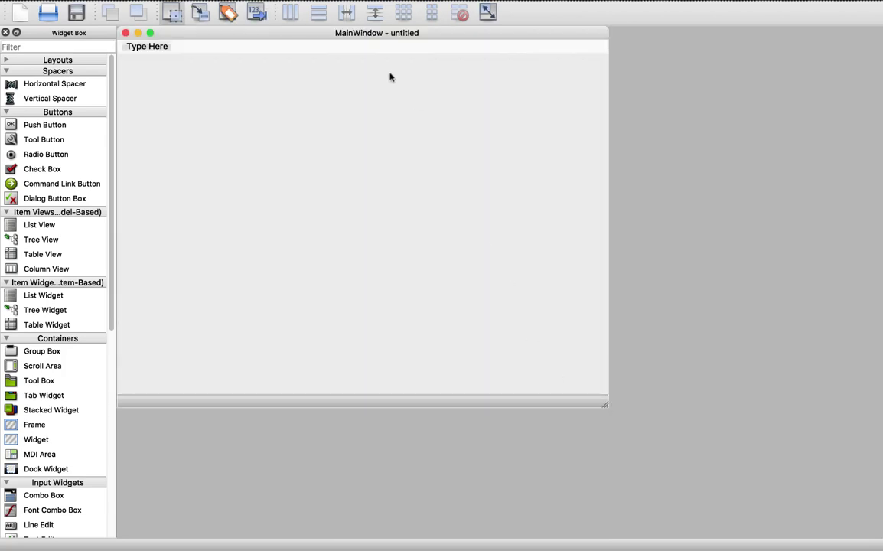
pyautogui.moveTo(378, 35); pyautogui.dragTo(437, 58)
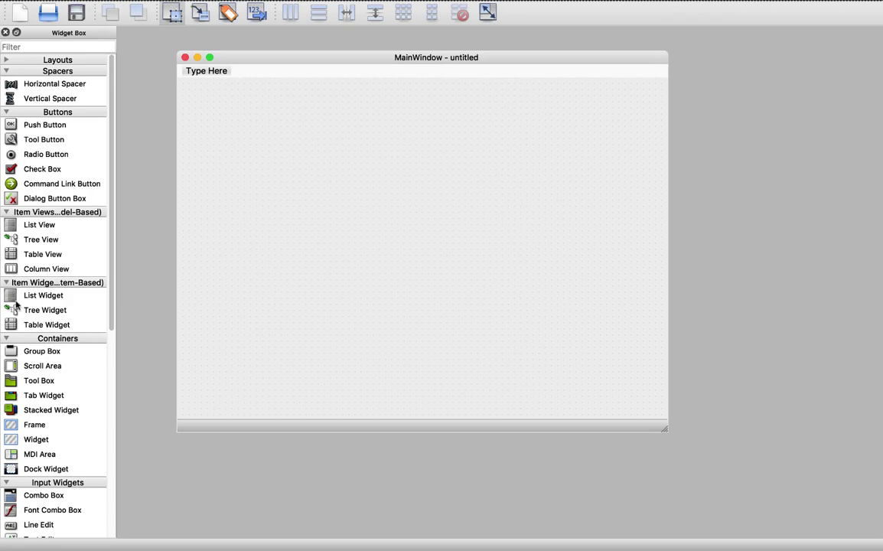
pyautogui.moveTo(26, 127); pyautogui.dragTo(373, 320)
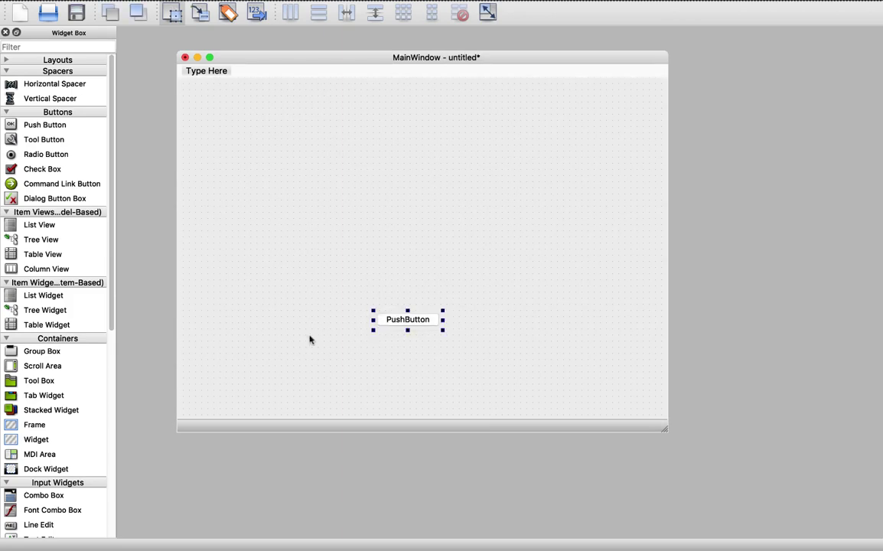
pyautogui.moveTo(44, 495); pyautogui.dragTo(475, 212)
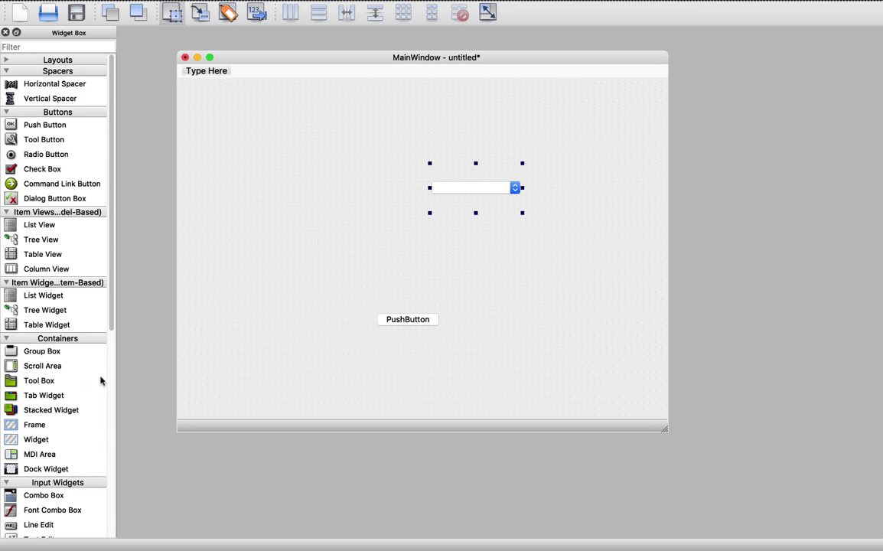
# Add a label beside the combo box and a line edit above it, and widen both input fields.
pyautogui.scroll(-5, 100, 380)
pyautogui.moveTo(32, 382); pyautogui.dragTo(334, 185)
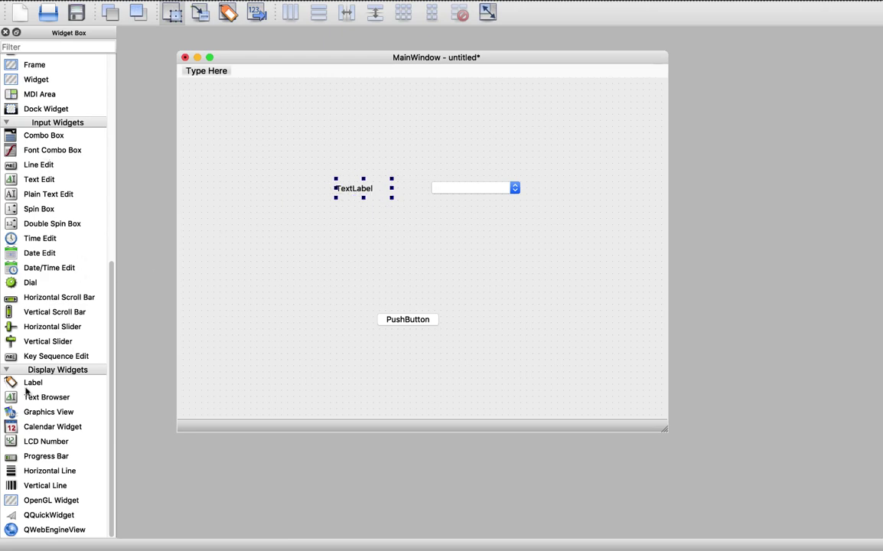
pyautogui.moveTo(43, 165); pyautogui.dragTo(428, 149)
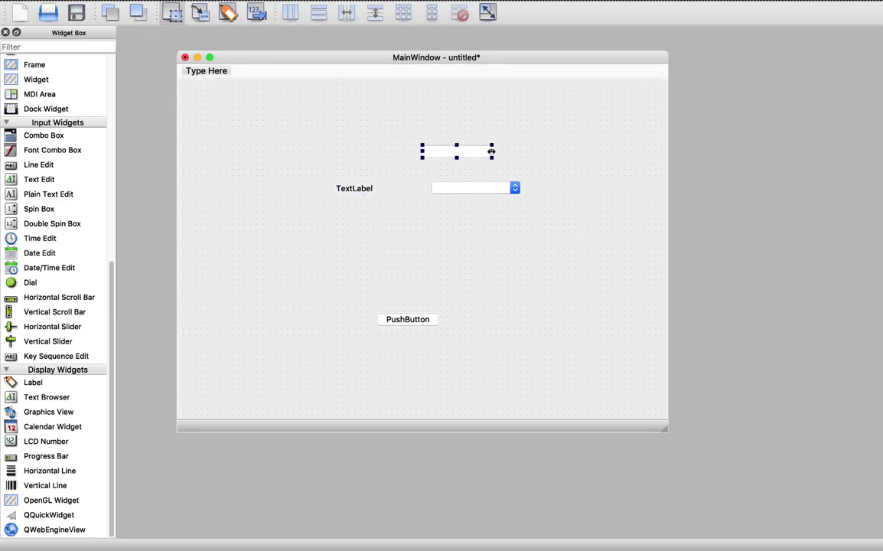
pyautogui.moveTo(492, 158); pyautogui.dragTo(541, 187)
pyautogui.click(491, 191)
# Add a second label beside the line edit, lined up above the first label.
pyautogui.moveTo(31, 389); pyautogui.dragTo(418, 156)
pyautogui.press('Left')
pyautogui.press('Left')
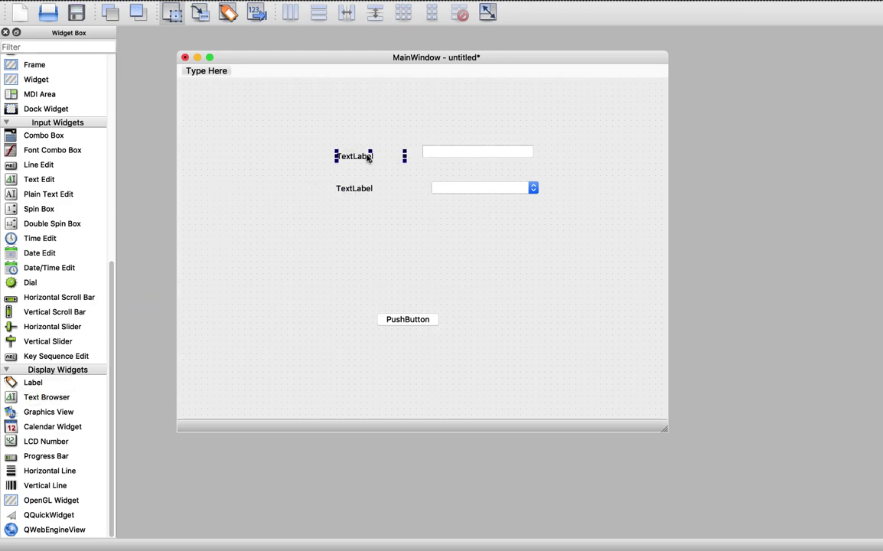
pyautogui.press('Up')
# Shrink the form window and move the push button up to just below the labels.
pyautogui.moveTo(663, 425); pyautogui.dragTo(570, 339)
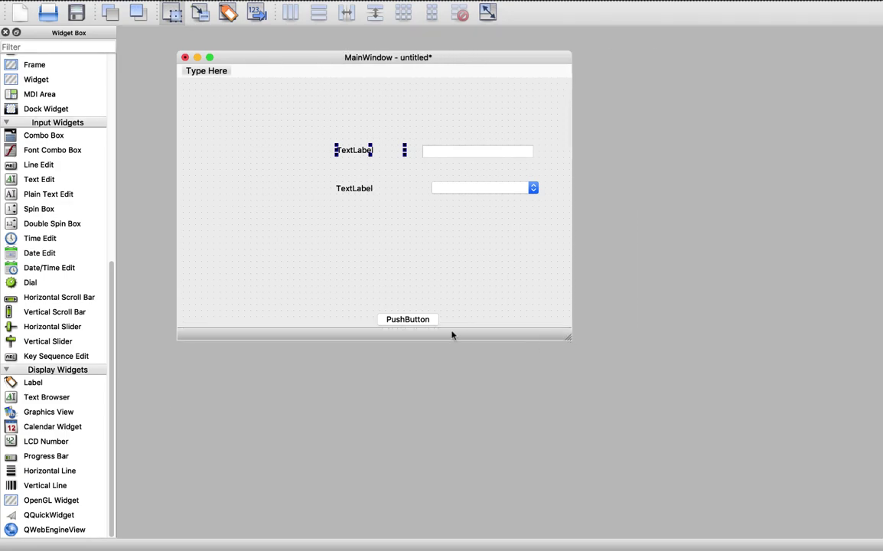
pyautogui.click(429, 321)
pyautogui.moveTo(429, 321); pyautogui.dragTo(405, 247)
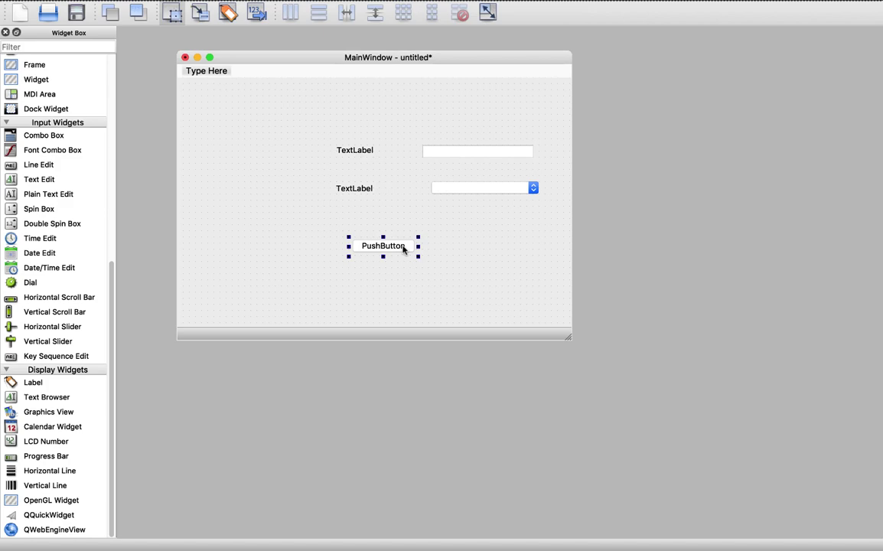
# Select all five widgets together and move them toward the form's upper-left corner.
pyautogui.keyDown('shift'); pyautogui.click(365, 153); pyautogui.keyUp('shift')
pyautogui.keyDown('shift'); pyautogui.click(359, 190); pyautogui.keyUp('shift')
pyautogui.keyDown('shift'); pyautogui.click(440, 153); pyautogui.keyUp('shift')
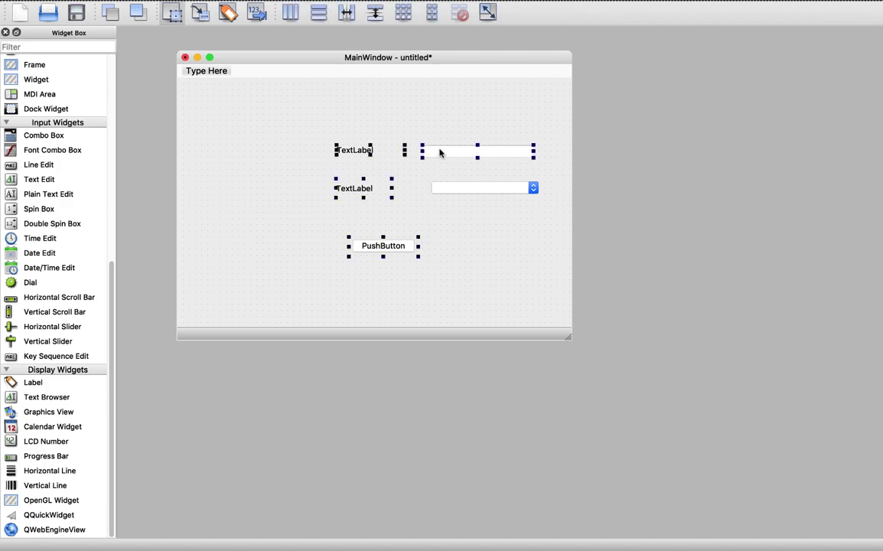
pyautogui.keyDown('shift'); pyautogui.click(449, 192); pyautogui.keyUp('shift')
pyautogui.press('Left')
pyautogui.press('Left')
pyautogui.press('Left')
pyautogui.press('Left')
pyautogui.press('Left')
pyautogui.press('Left')
pyautogui.press('Left')
pyautogui.press('Left')
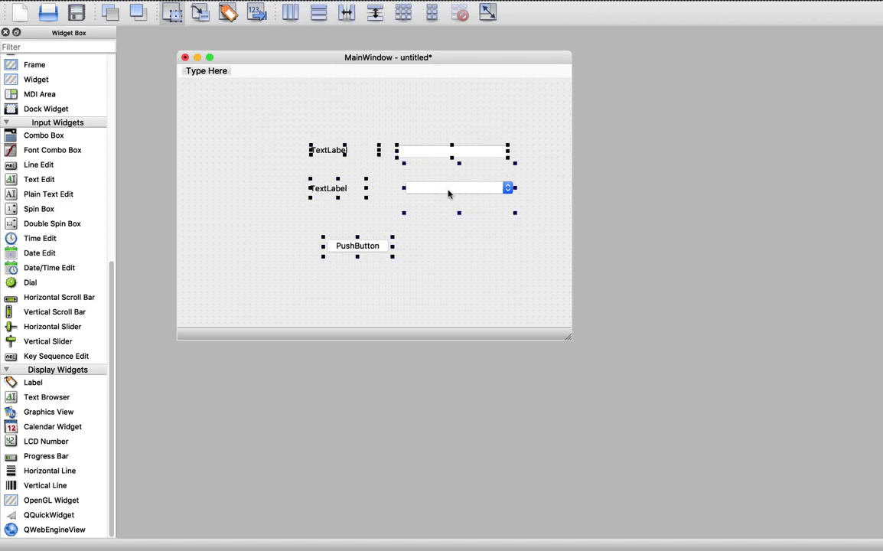
pyautogui.press('Left')
pyautogui.press('Left')
pyautogui.press('Left')
pyautogui.press('Left')
pyautogui.press('Left')
pyautogui.press('Left')
pyautogui.press('Left')
pyautogui.press('Up')
pyautogui.press('Up')
pyautogui.press('Up')
pyautogui.press('Up')
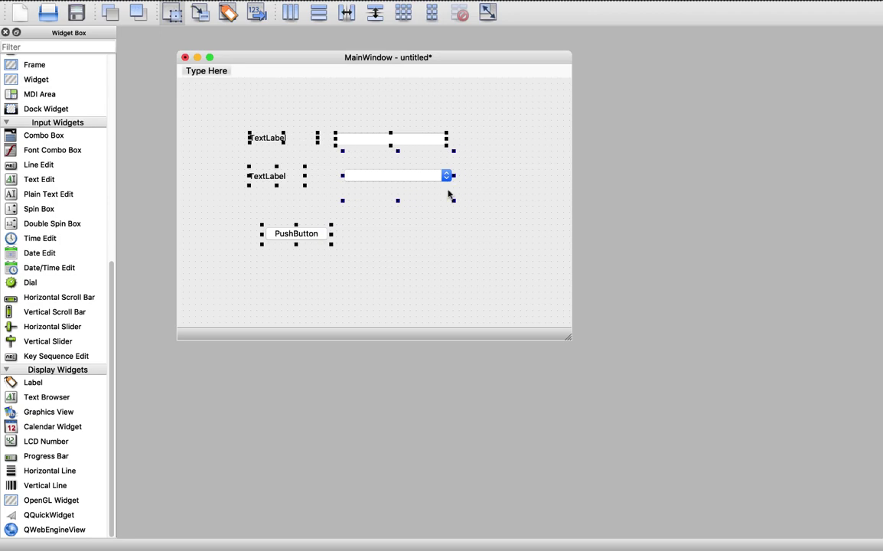
pyautogui.press('Left')
pyautogui.press('Left')
pyautogui.press('Left')
pyautogui.press('Up')
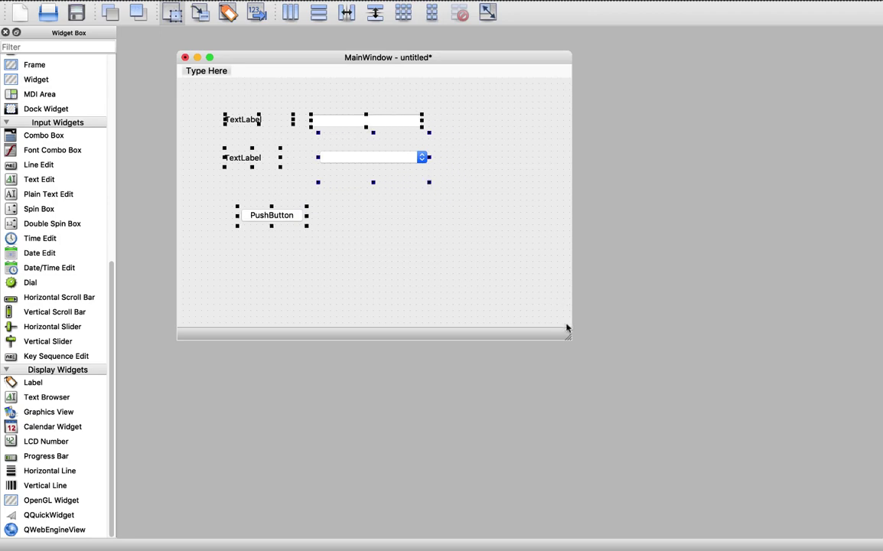
# Shrink the form window to fit closely around the widgets and shift the push button right toward the form's centre.
pyautogui.moveTo(566, 336); pyautogui.dragTo(458, 279)
pyautogui.click(299, 217)
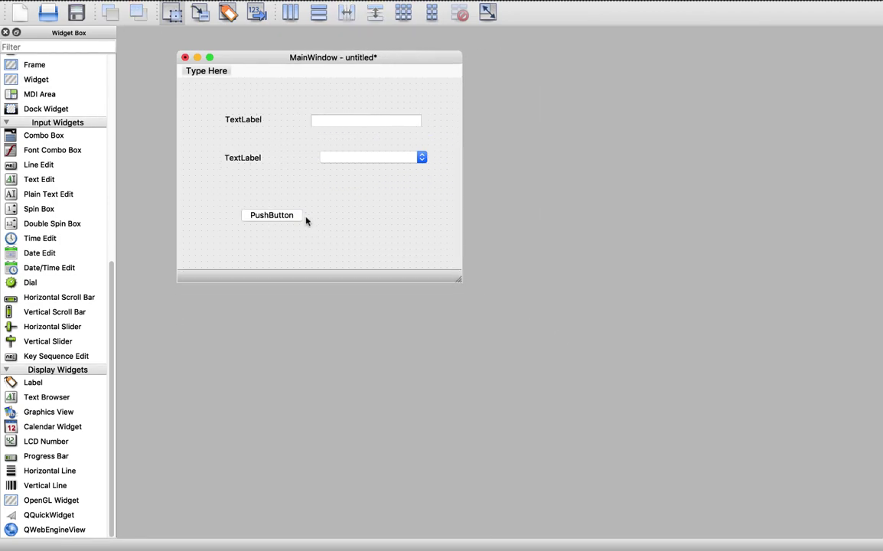
pyautogui.press('Right')
pyautogui.press('Right')
pyautogui.press('Right')
pyautogui.press('Right')
pyautogui.press('Right')
pyautogui.press('Right')
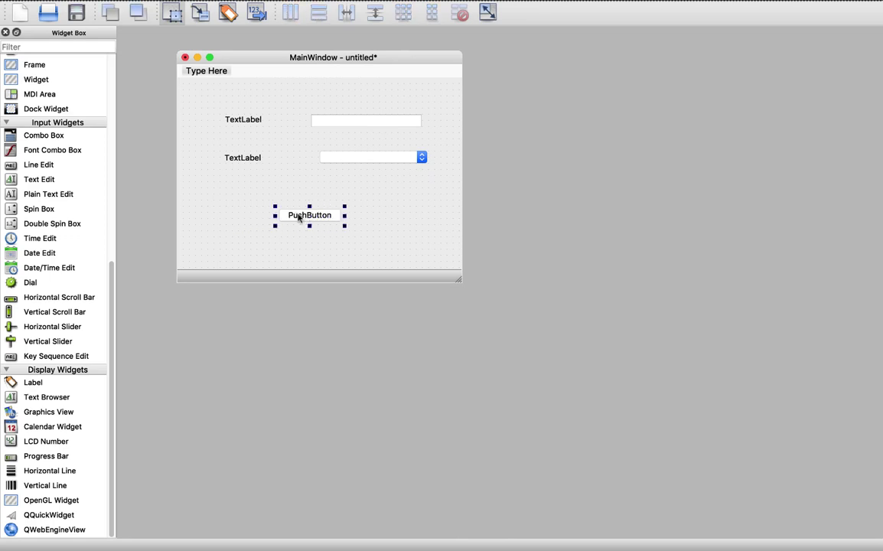
# Preview the form without layouts, enlarge the preview window to check how the widgets react, and close it.
pyautogui.press('super+r')
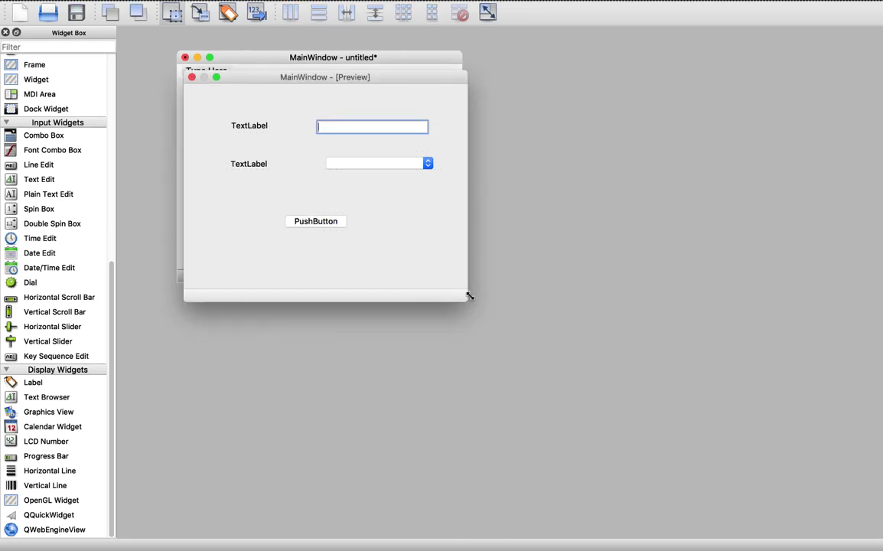
pyautogui.moveTo(466, 298); pyautogui.dragTo(839, 546)
pyautogui.click(192, 77)
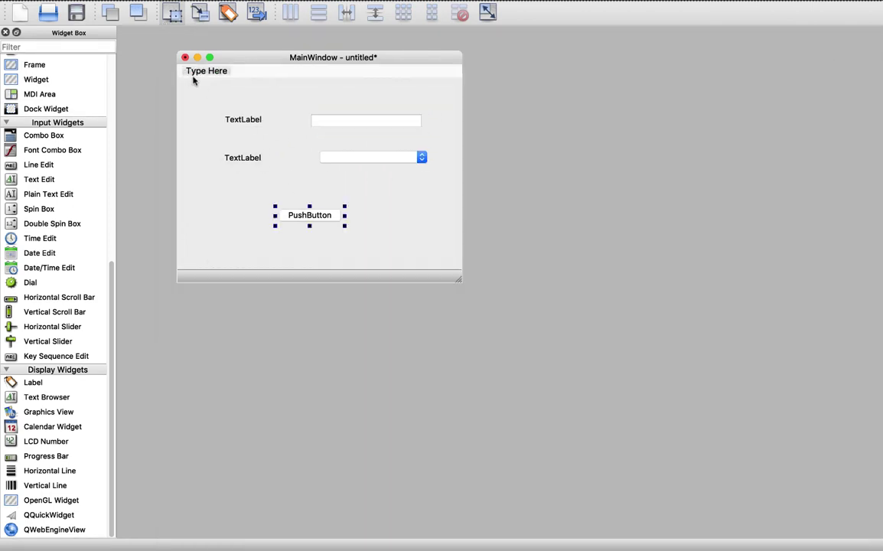
# Lay out the first label and the line edit horizontally and widen the layout toward the form's right edge.
pyautogui.click(233, 125)
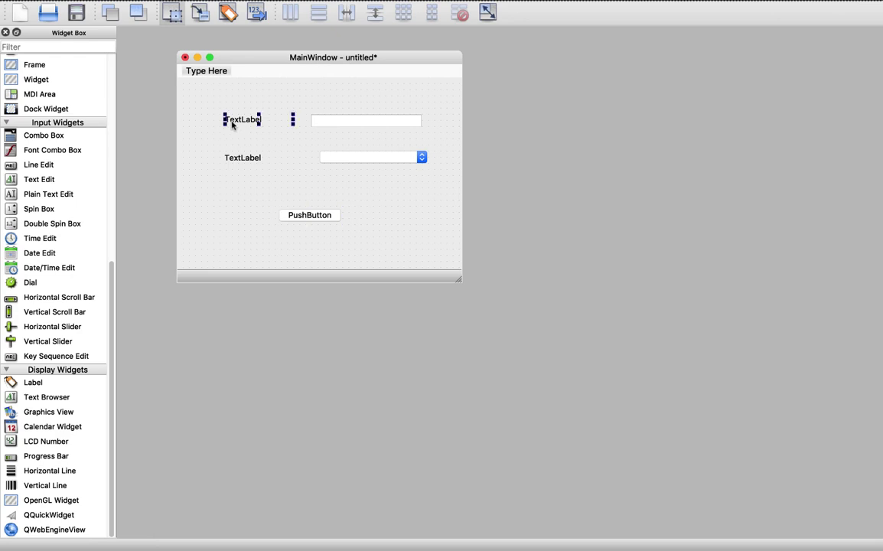
pyautogui.keyDown('shift'); pyautogui.click(329, 125); pyautogui.keyUp('shift')
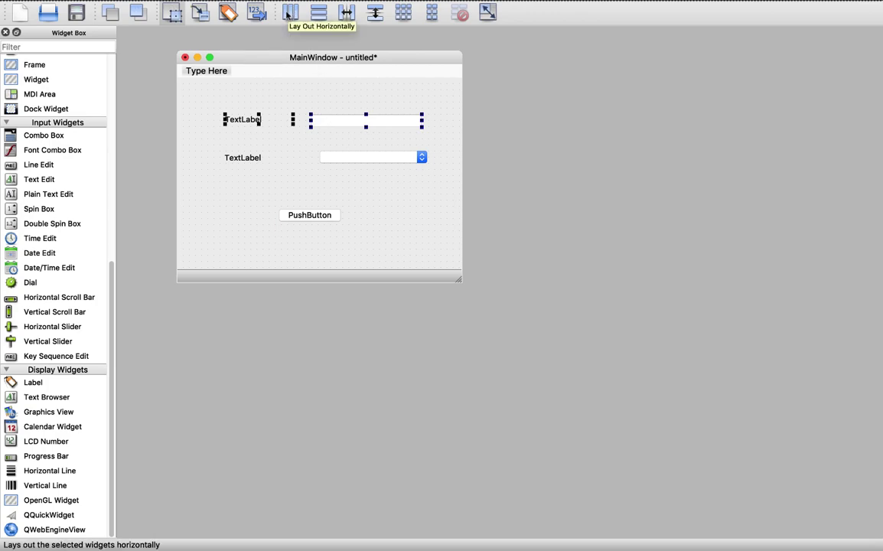
pyautogui.click(287, 14)
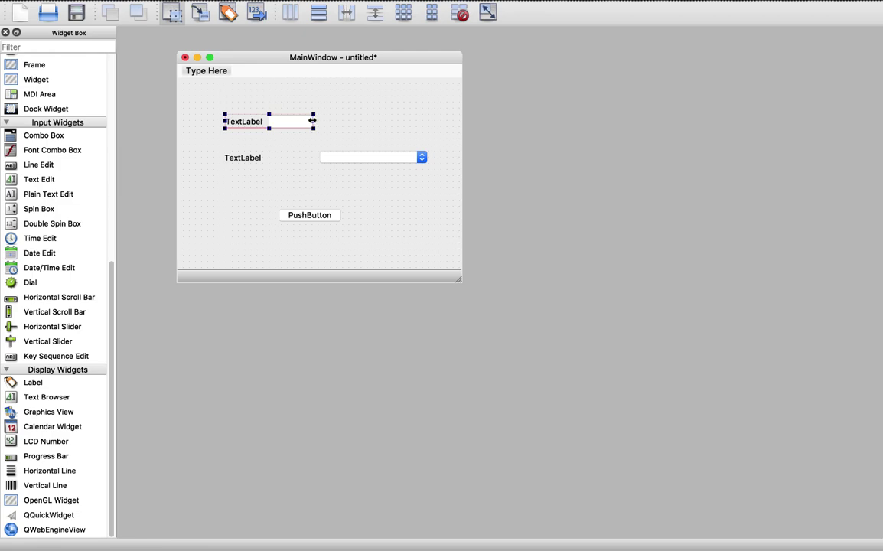
pyautogui.moveTo(312, 120); pyautogui.dragTo(415, 120)
# Lay out the second label and the combo box horizontally and widen the row to match the one above.
pyautogui.click(247, 159)
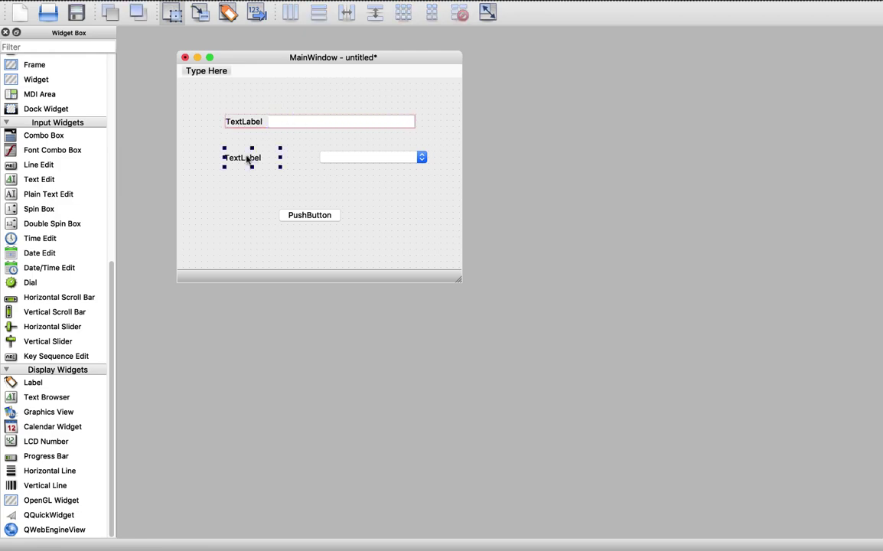
pyautogui.keyDown('shift'); pyautogui.click(338, 159); pyautogui.keyUp('shift')
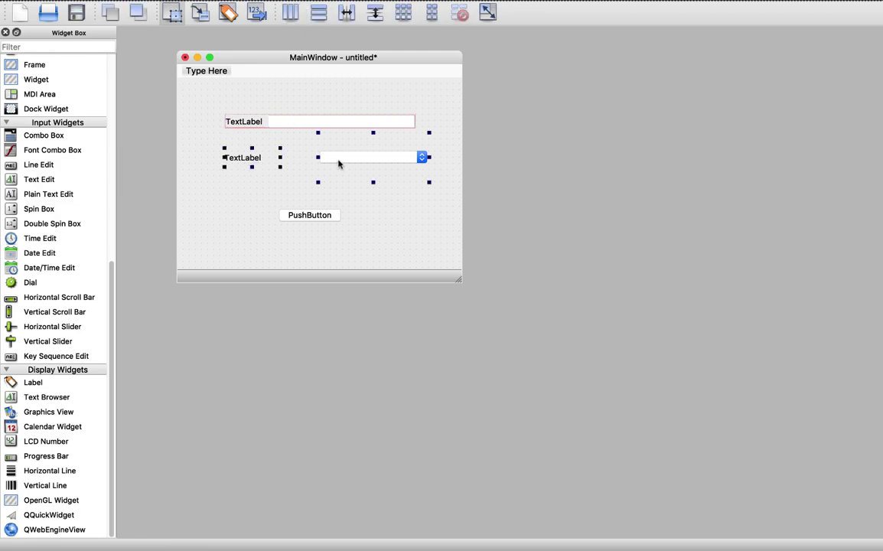
pyautogui.click(290, 13)
pyautogui.moveTo(315, 140); pyautogui.dragTo(415, 140)
pyautogui.click(426, 173)
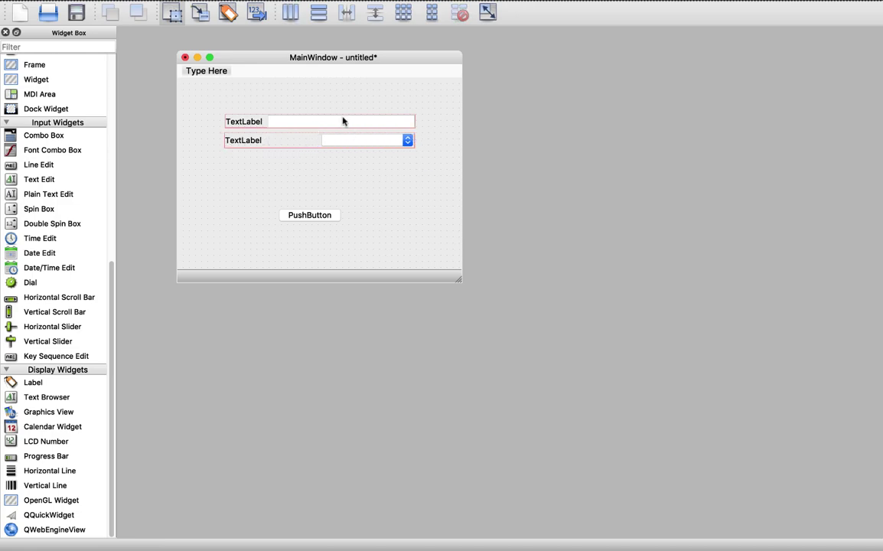
# Lay out the two horizontal rows and the push button vertically, and enlarge the layout toward the form's lower-right corner.
pyautogui.click(309, 122)
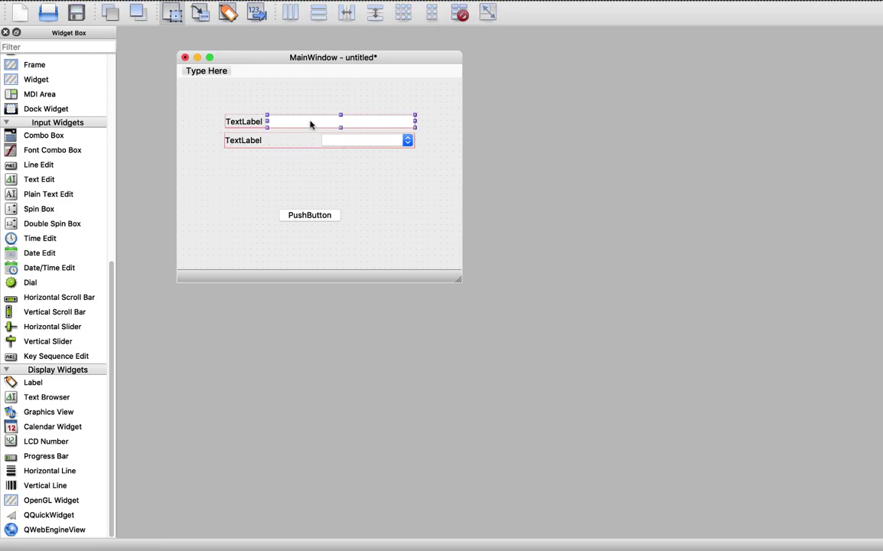
pyautogui.click(264, 123)
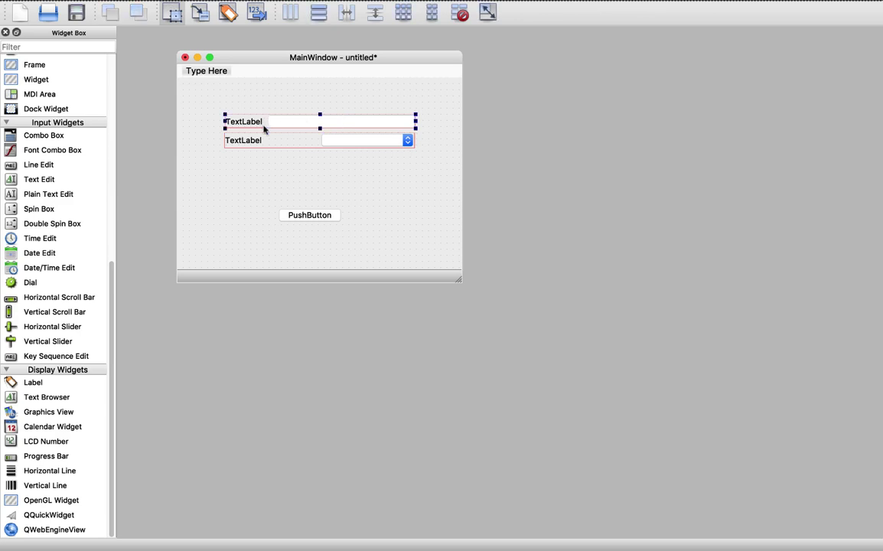
pyautogui.keyDown('shift'); pyautogui.click(285, 144); pyautogui.keyUp('shift')
pyautogui.keyDown('shift'); pyautogui.click(304, 143); pyautogui.keyUp('shift')
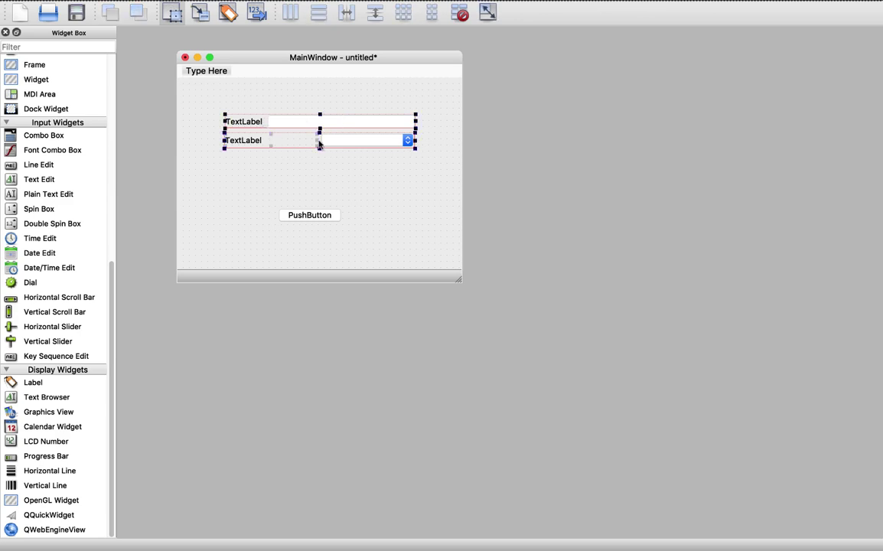
pyautogui.keyDown('shift'); pyautogui.click(285, 213); pyautogui.keyUp('shift')
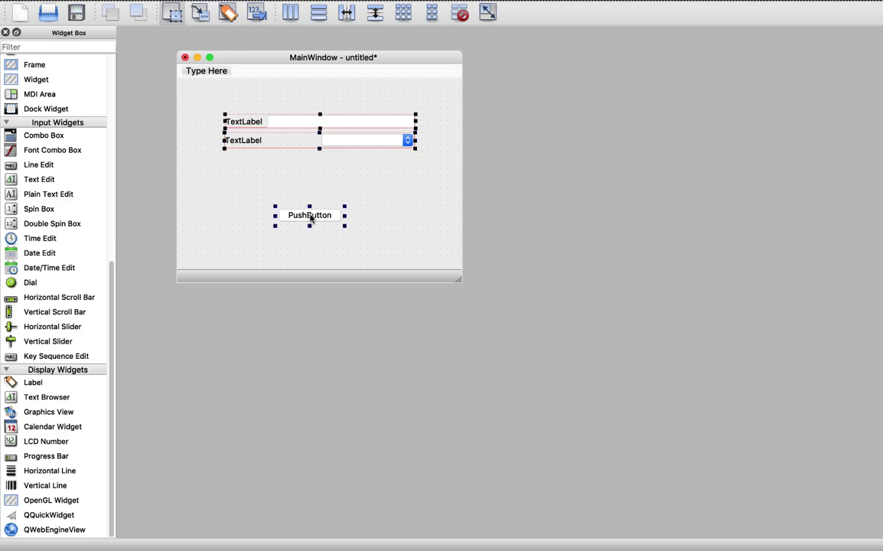
pyautogui.click(319, 14)
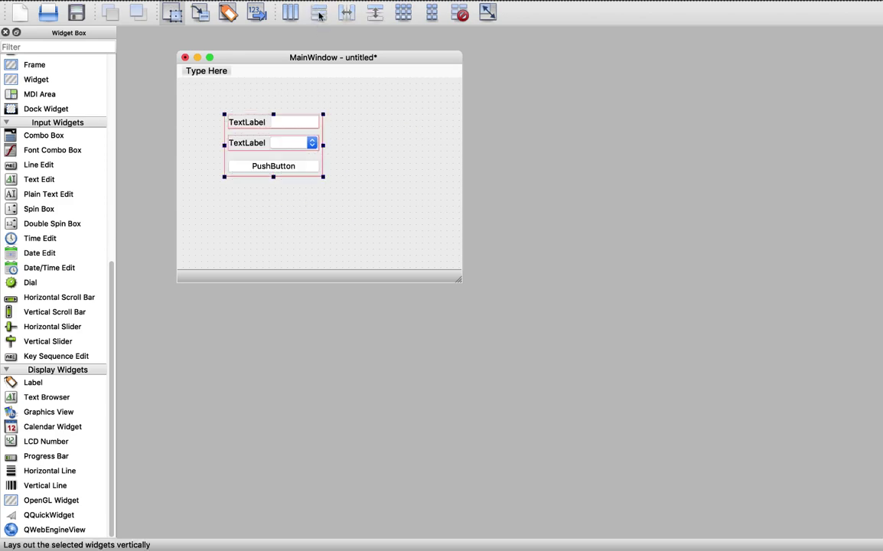
pyautogui.moveTo(321, 174); pyautogui.dragTo(453, 255)
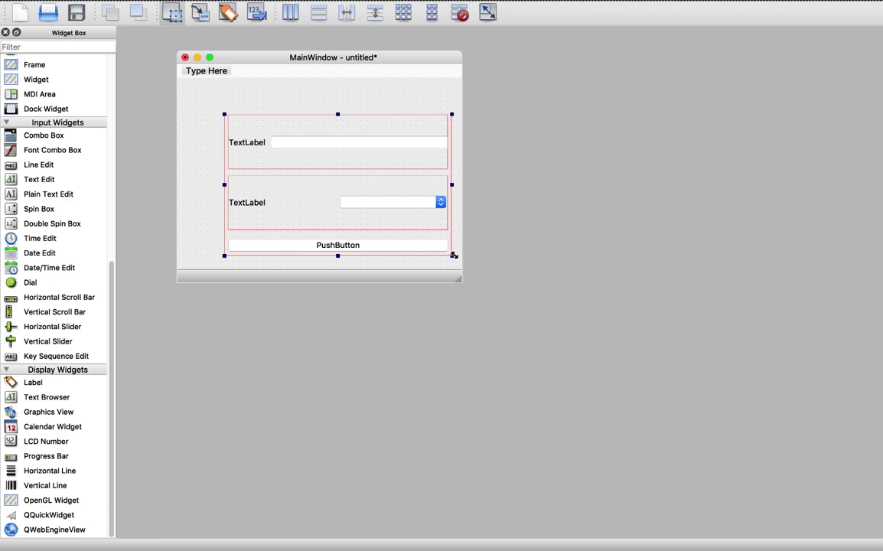
# Move the vertical layout to the form's upper-left corner and stretch it to fill the form area.
pyautogui.click(319, 129)
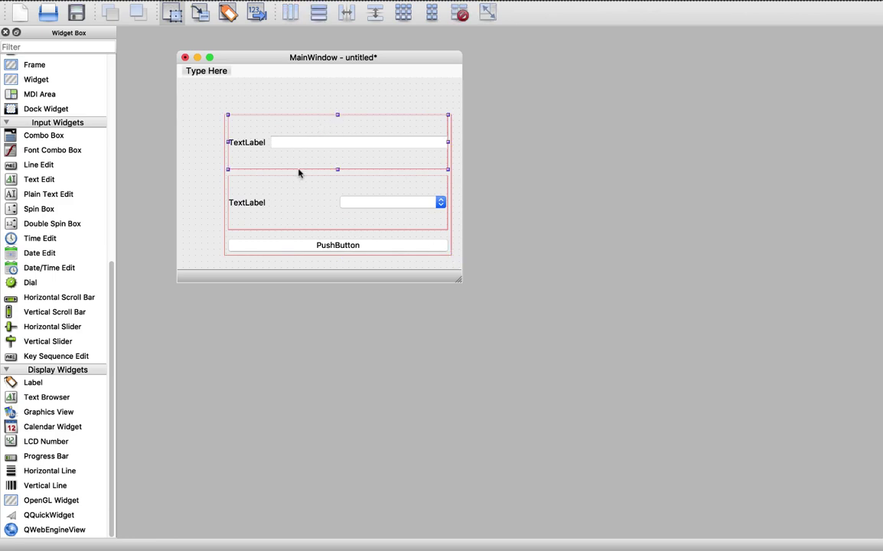
pyautogui.hotkey('ctrl', 'a')
pyautogui.hotkey('ctrl', '2')
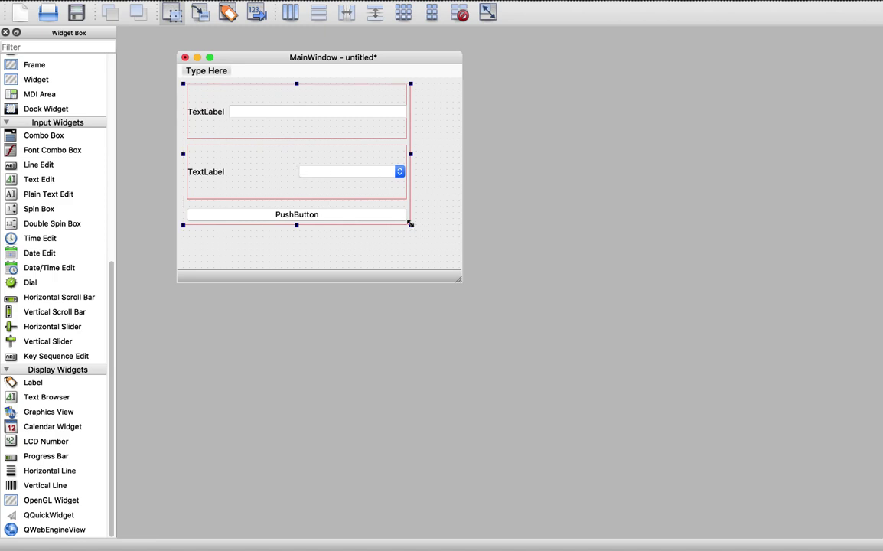
pyautogui.moveTo(410, 224); pyautogui.dragTo(454, 262)
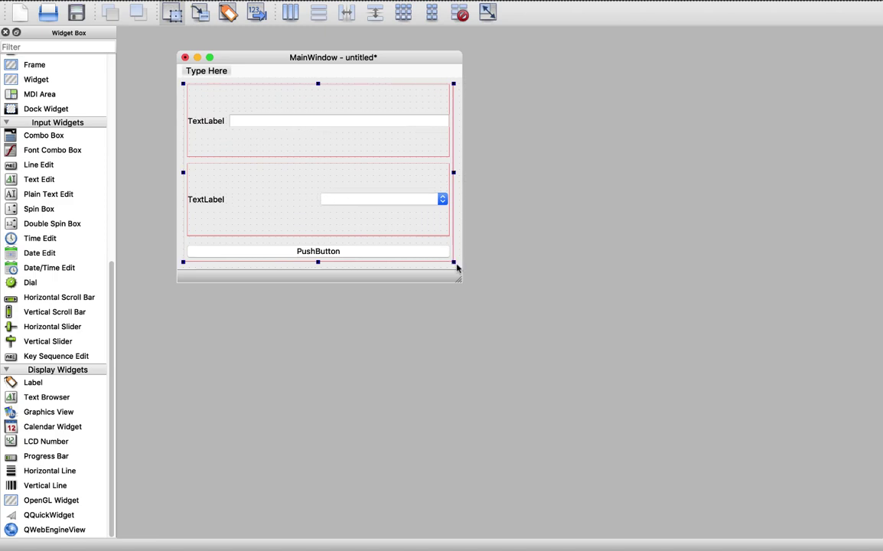
# Preview the form with the vertical layout, enlarge the preview window, and close it.
pyautogui.hotkey('ctrl', 'r')
pyautogui.moveTo(464, 296); pyautogui.dragTo(724, 421)
pyautogui.click(192, 78)
# Change the vertical layout into a grid layout and stretch it to fill the form area.
pyautogui.click(404, 13)
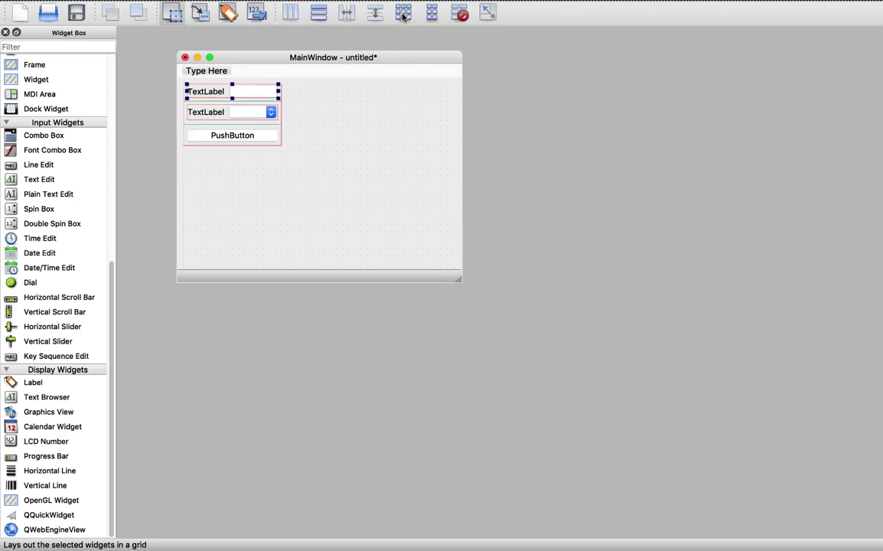
pyautogui.click(280, 140)
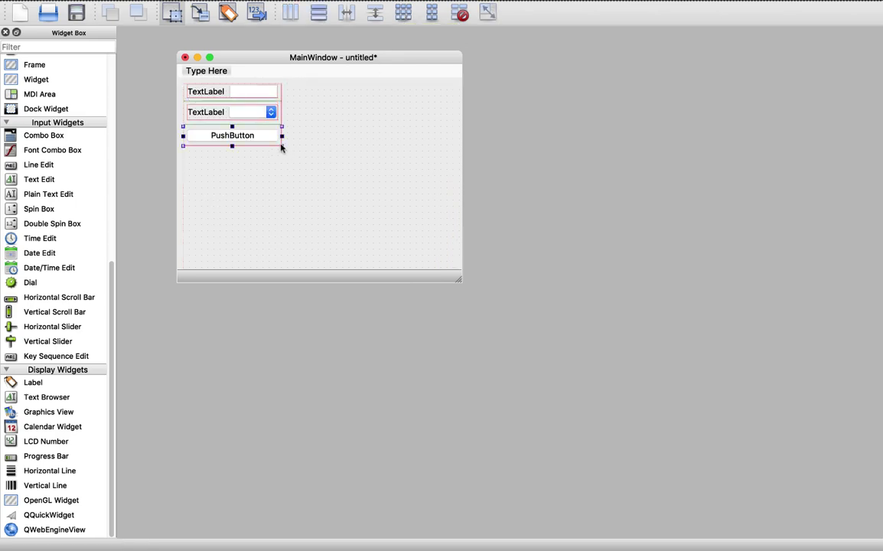
pyautogui.click(280, 115)
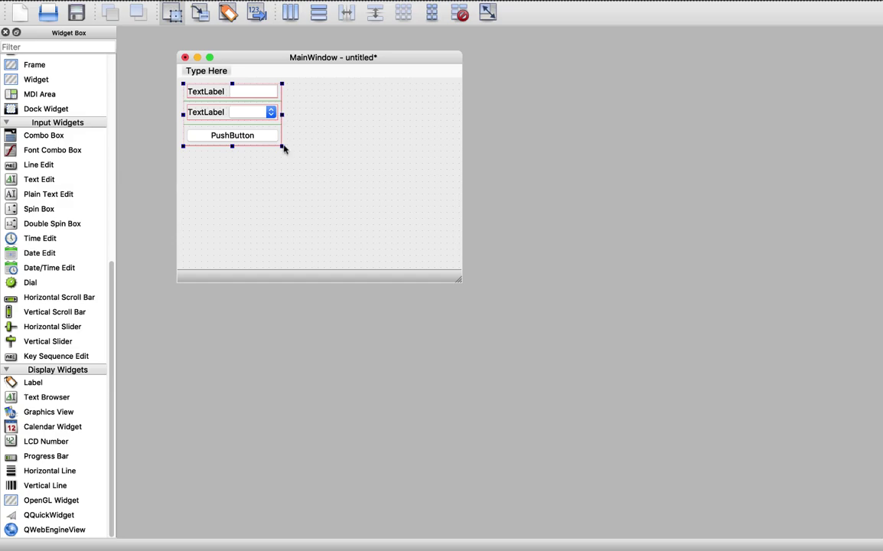
pyautogui.moveTo(282, 147); pyautogui.dragTo(460, 264)
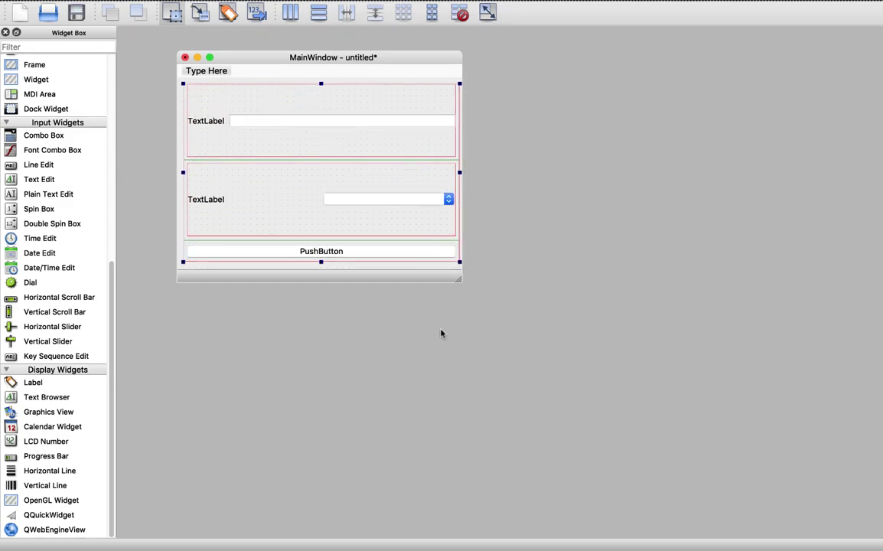
# Preview the form with the inner grid layout, enlarge the preview window, and close it.
pyautogui.hotkey('ctrl', 'r')
pyautogui.moveTo(462, 300); pyautogui.dragTo(756, 469)
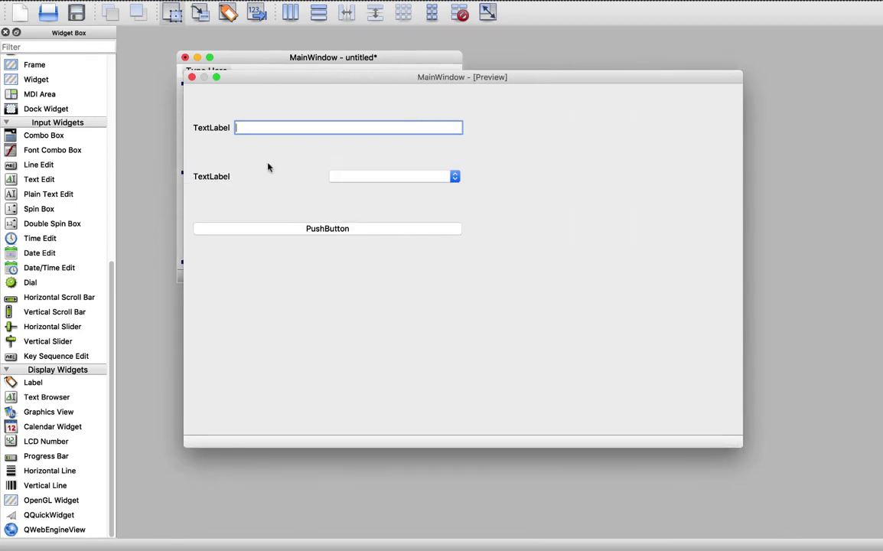
pyautogui.click(191, 78)
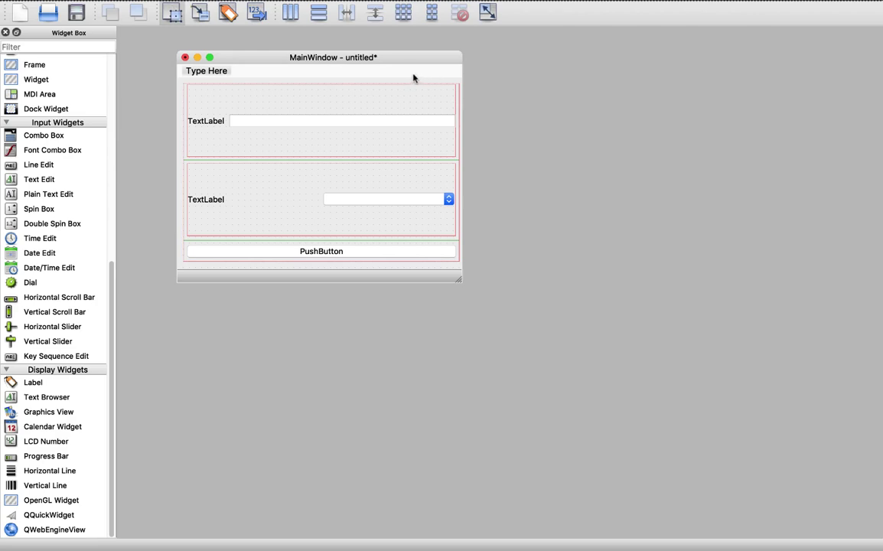
# Apply a grid layout to the main window itself and preview it shrunk to its minimum and enlarged.
pyautogui.click(401, 14)
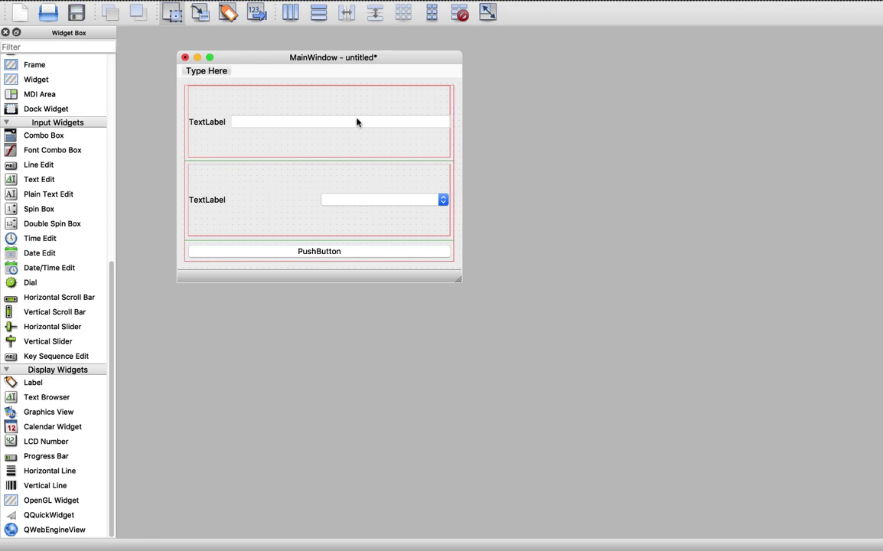
pyautogui.press('super+r')
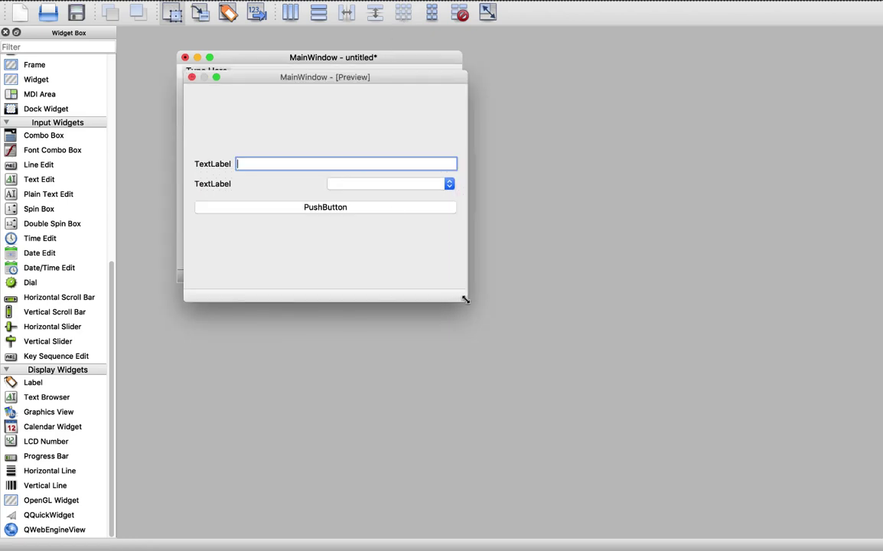
pyautogui.moveTo(465, 300); pyautogui.dragTo(295, 171)
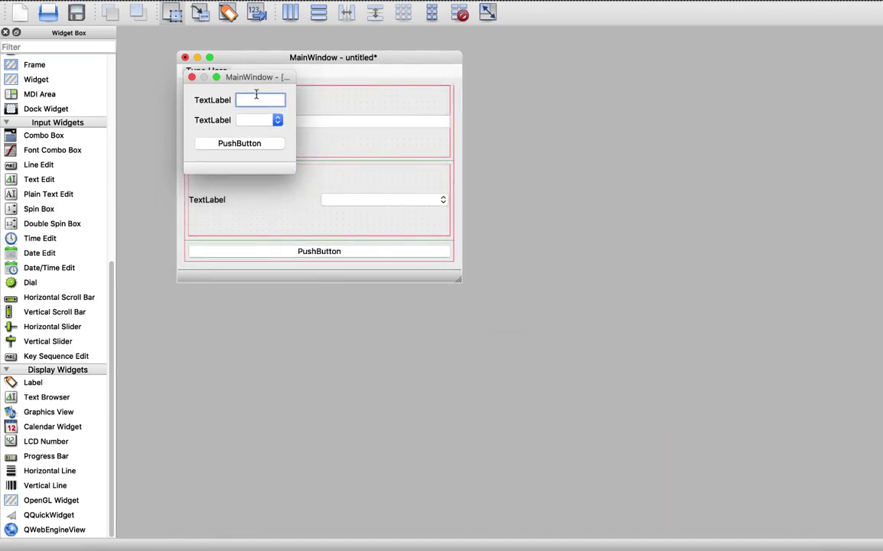
pyautogui.moveTo(248, 84); pyautogui.dragTo(647, 132)
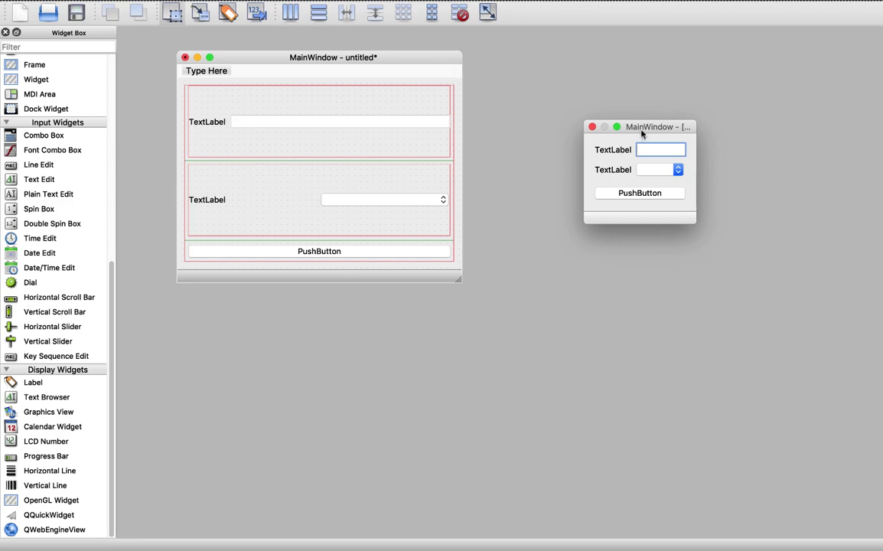
pyautogui.moveTo(642, 127); pyautogui.dragTo(297, 84)
pyautogui.moveTo(348, 176); pyautogui.dragTo(881, 548)
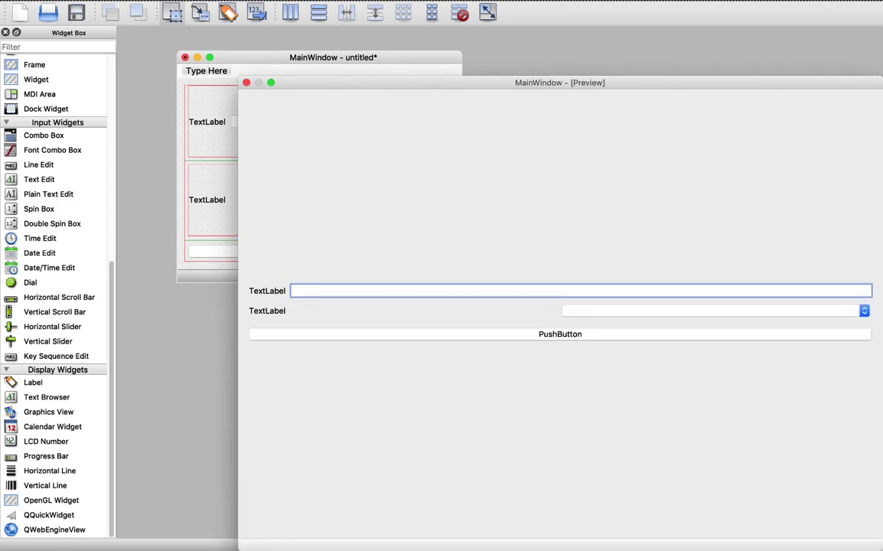
pyautogui.click(246, 82)
# Add a vertical spacer below the push button at the bottom of the grid layout.
pyautogui.scroll(10, 46, 123)
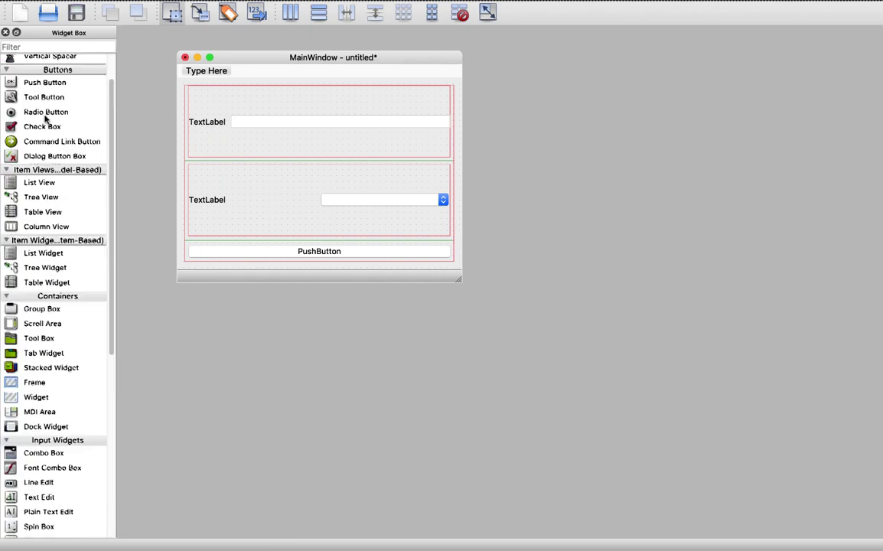
pyautogui.moveTo(34, 102); pyautogui.dragTo(303, 260)
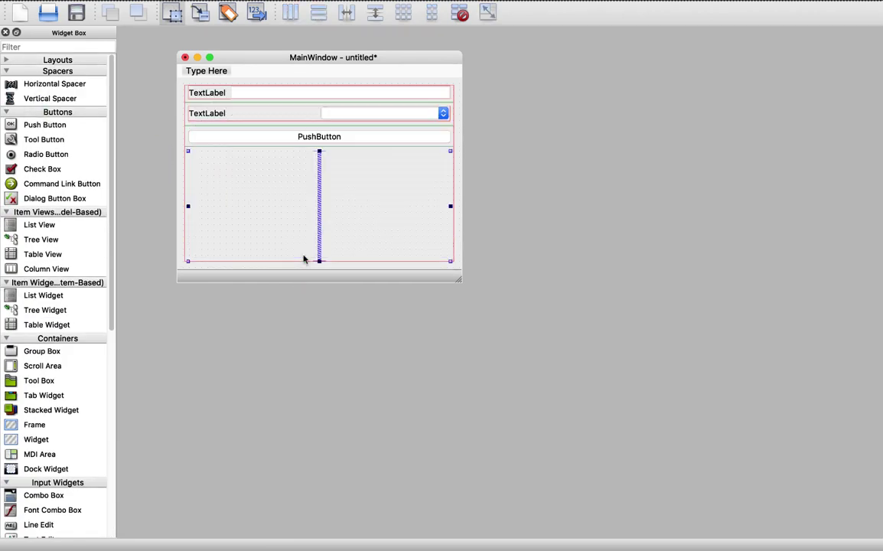
pyautogui.click(459, 264)
# Preview the form with the spacer, enlarge and maximize the preview window, and close it.
pyautogui.hotkey('ctrl', 'r')
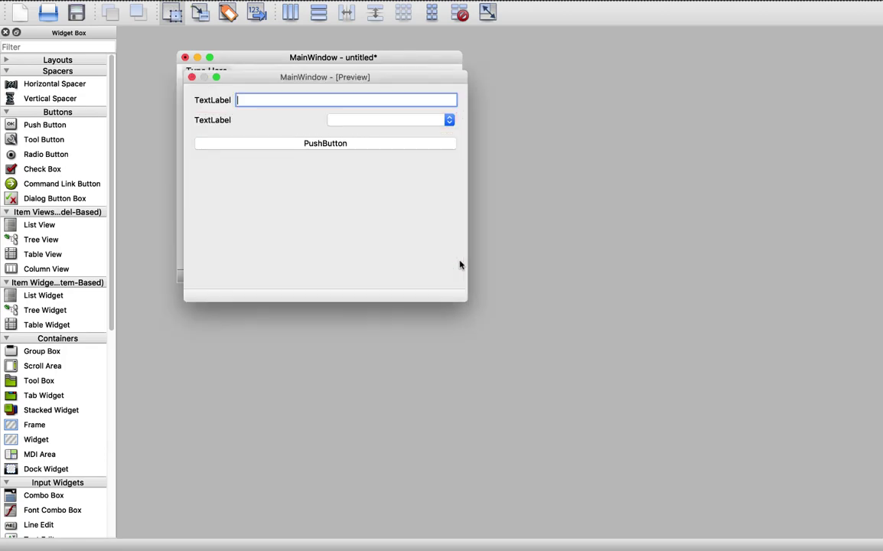
pyautogui.moveTo(467, 299); pyautogui.dragTo(792, 523)
pyautogui.click(216, 78)
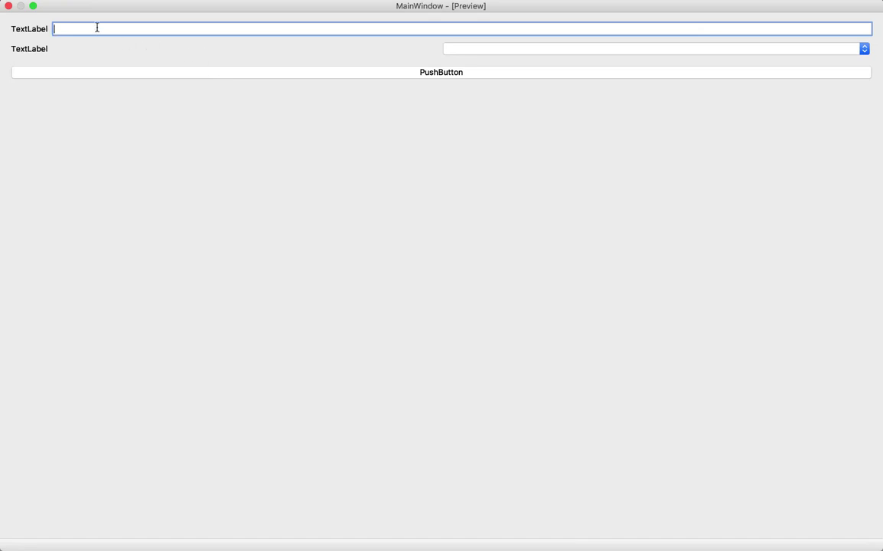
pyautogui.click(8, 6)
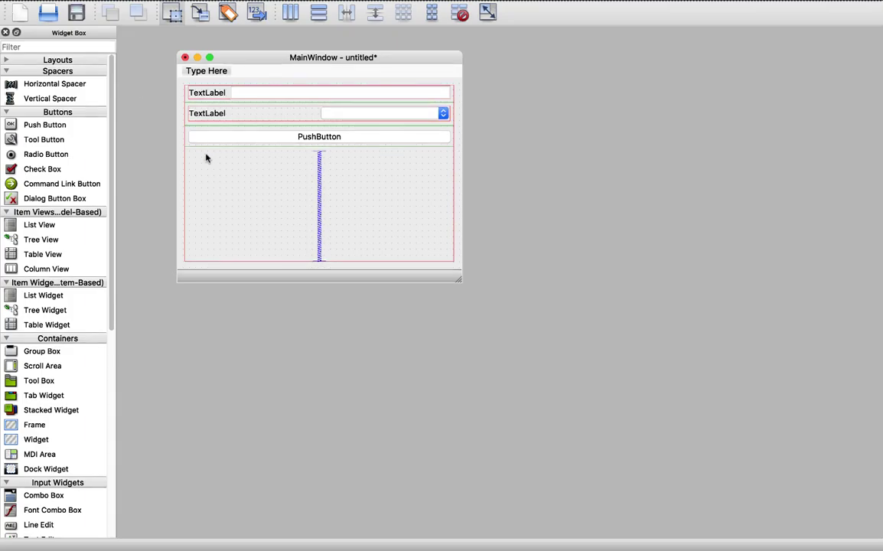
# Show the Property Editor for the line edit in the first row and set its maximum width to 500.
pyautogui.click(267, 97)
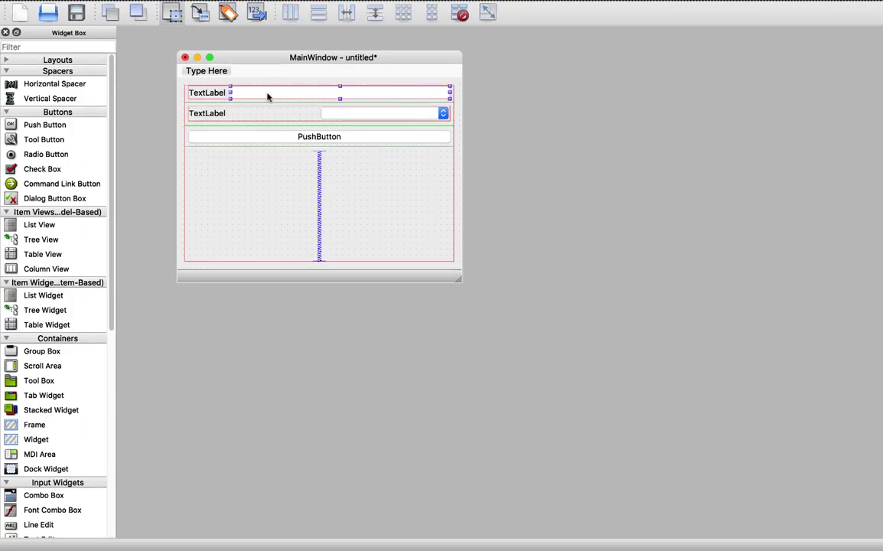
pyautogui.moveTo(208, 3)
pyautogui.click(174, 6)
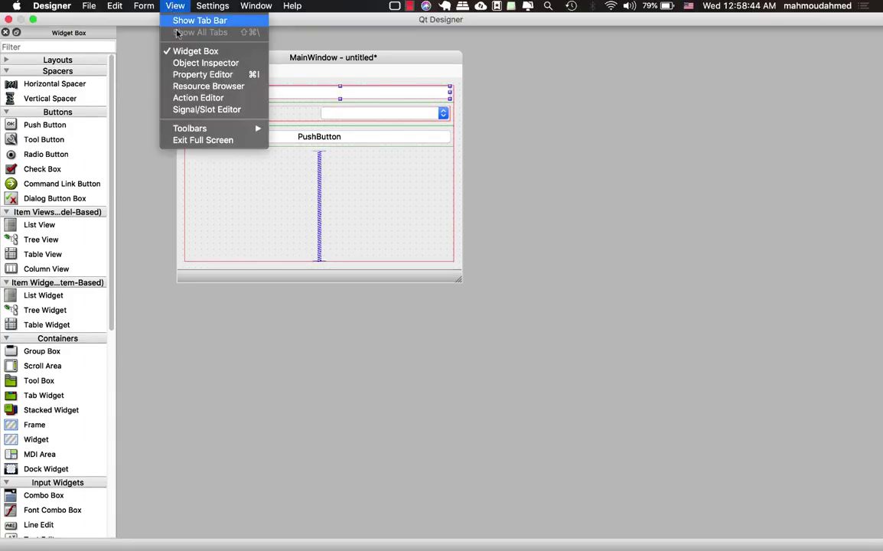
pyautogui.click(189, 74)
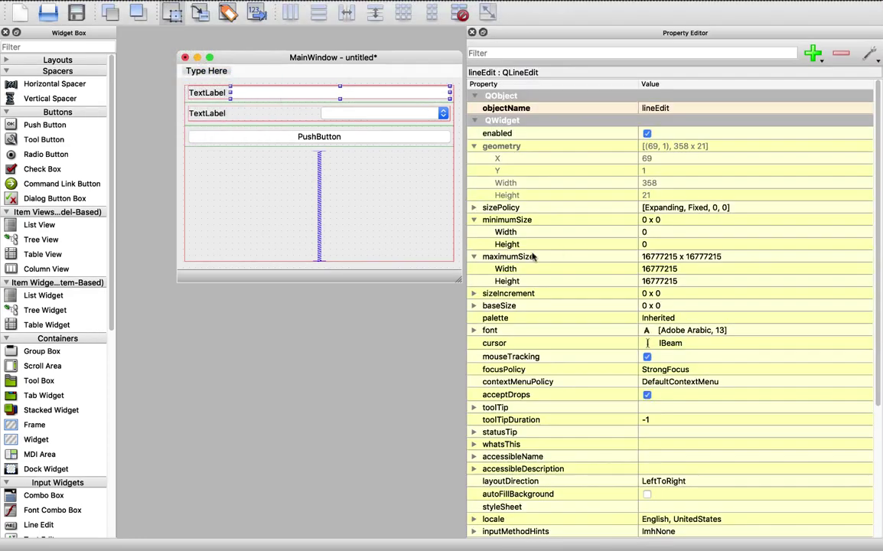
pyautogui.click(649, 269)
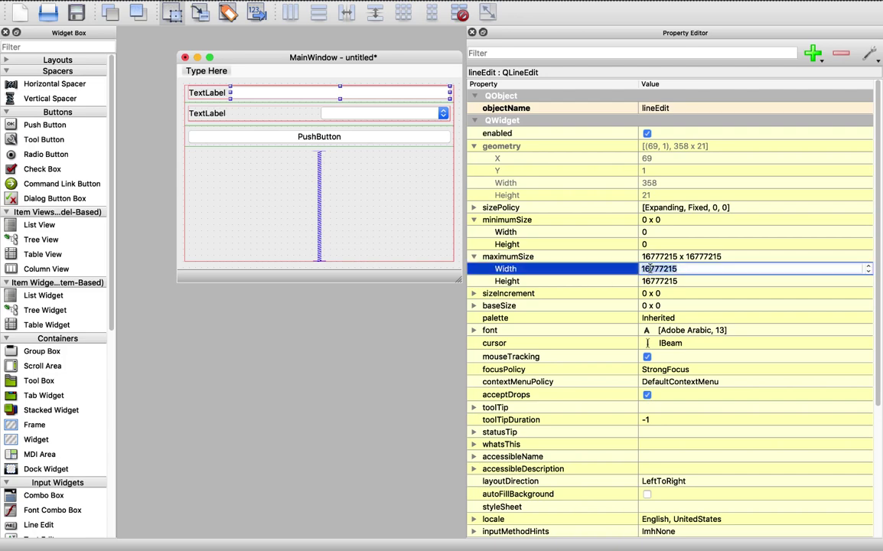
pyautogui.write('500')
pyautogui.press('Return')
# Preview the form with the width-limited line edit, enlarge and maximize the preview window, and close it.
pyautogui.press('super+r')
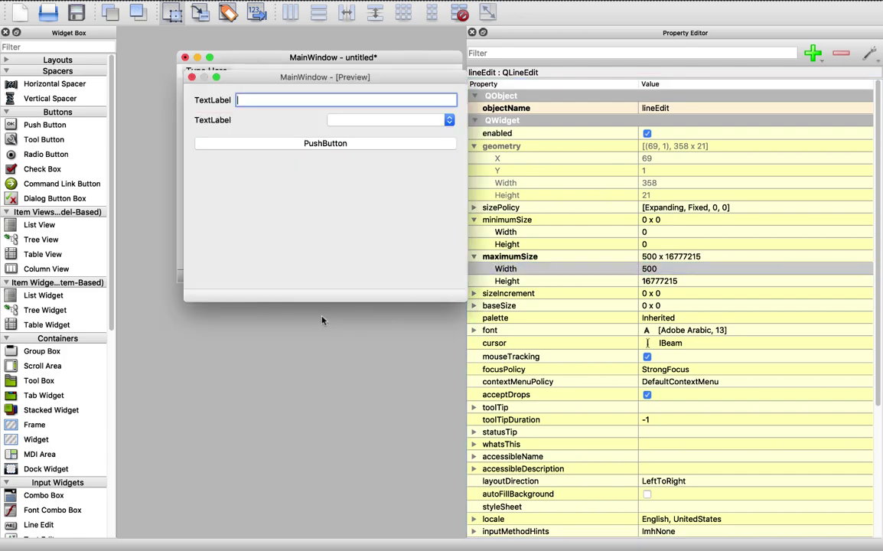
pyautogui.moveTo(462, 296); pyautogui.dragTo(879, 547)
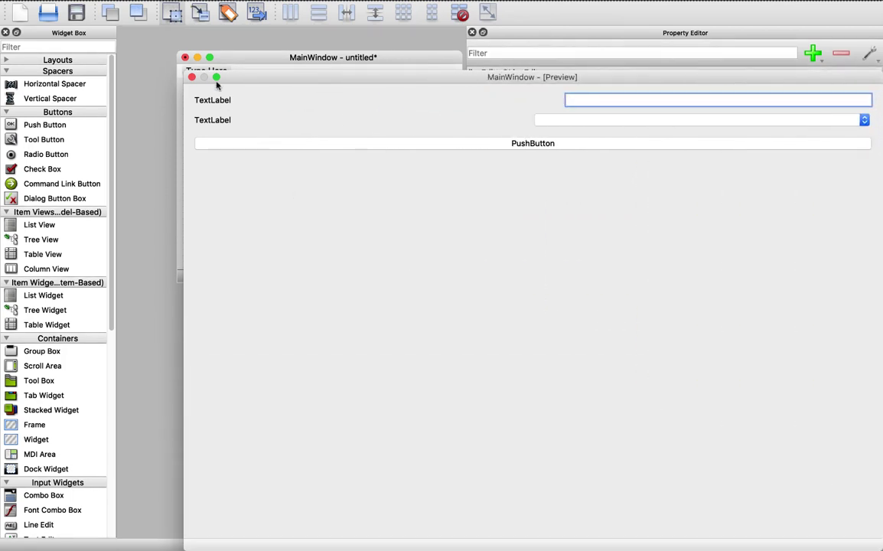
pyautogui.click(217, 78)
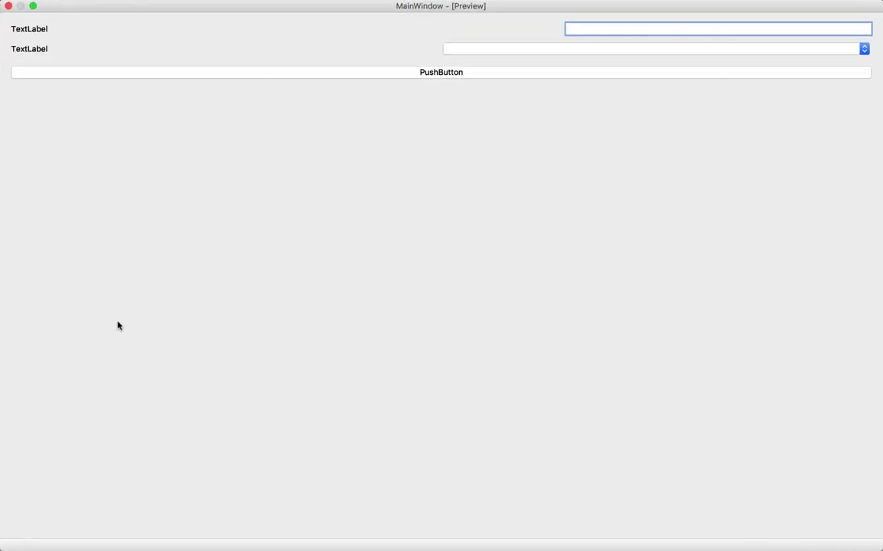
pyautogui.click(9, 7)
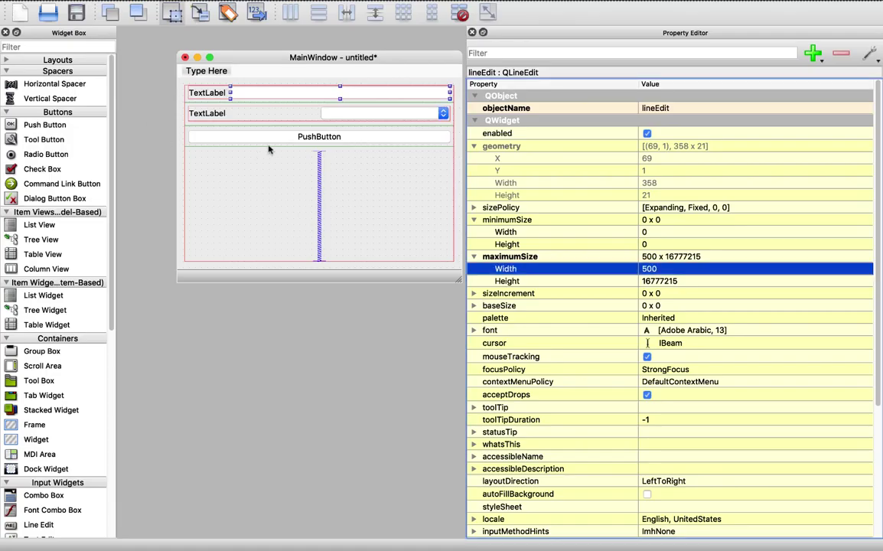
# Try to narrow the push button and insert a horizontal spacer beside it within the existing grid, then delete the spacer.
pyautogui.click(250, 135)
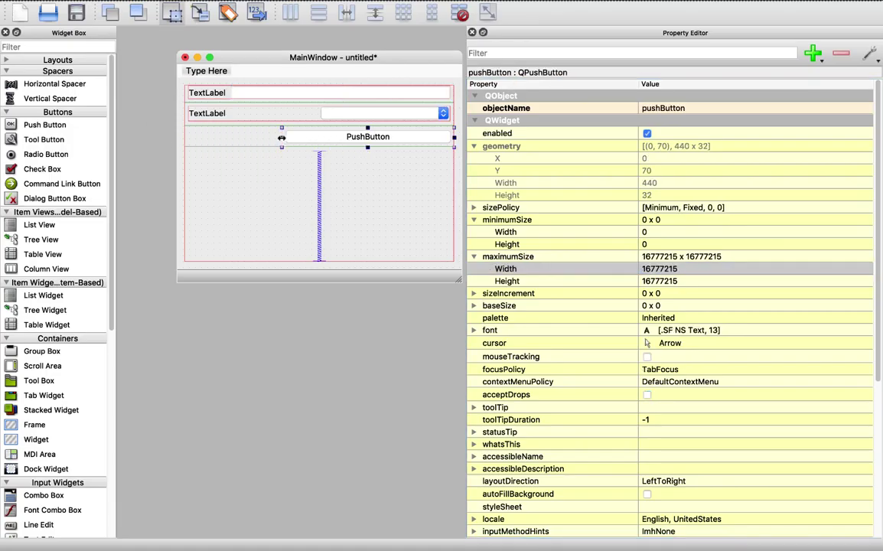
pyautogui.moveTo(184, 137); pyautogui.dragTo(365, 142)
pyautogui.moveTo(30, 85); pyautogui.dragTo(193, 141)
pyautogui.click(191, 138)
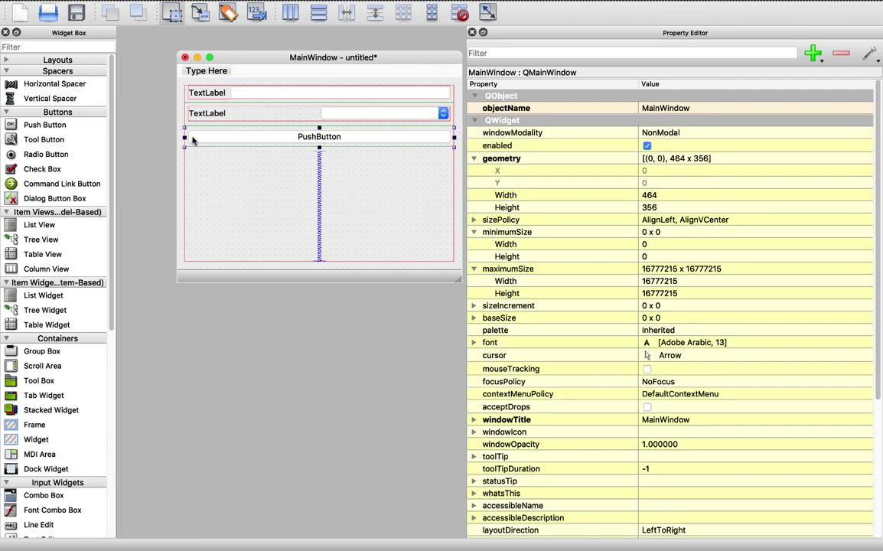
pyautogui.moveTo(58, 86); pyautogui.dragTo(196, 139)
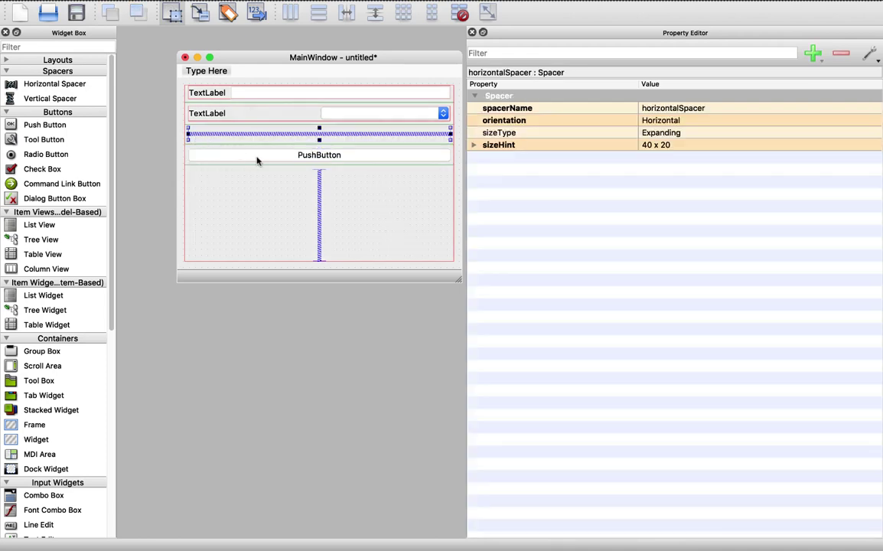
pyautogui.press('Delete')
# Hide the Property Editor and break the grid layout that holds the push button.
pyautogui.click(472, 33)
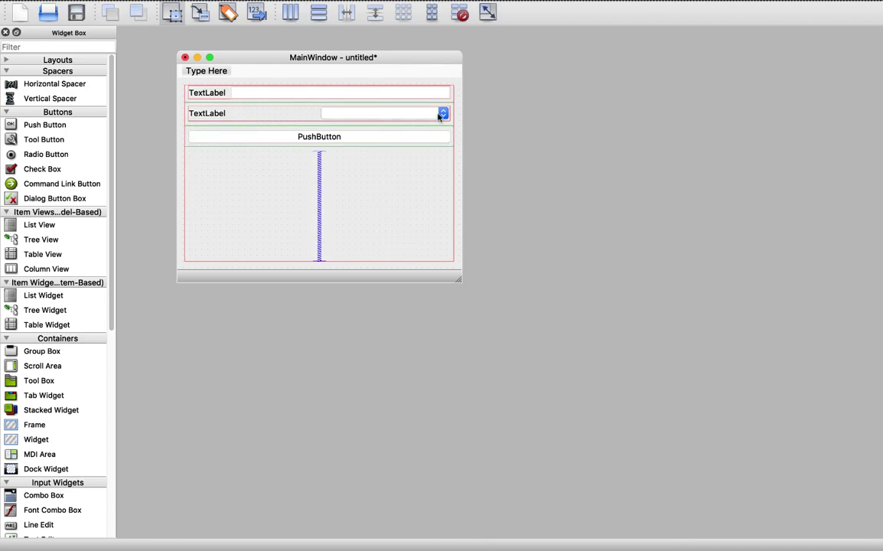
pyautogui.click(413, 131)
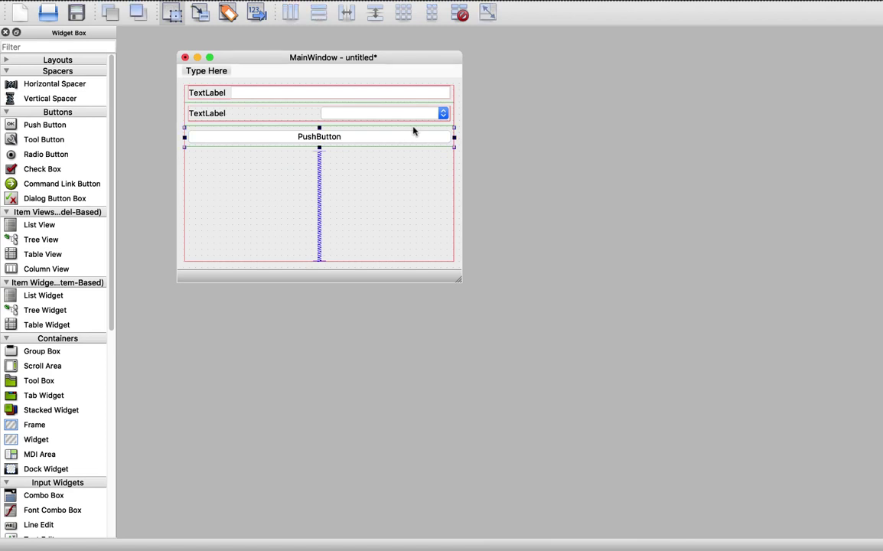
pyautogui.click(461, 14)
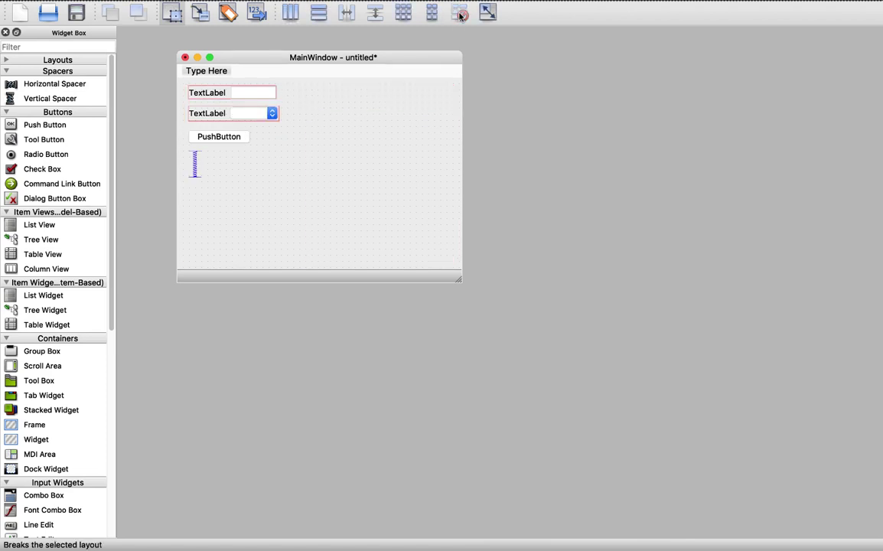
# Shift the push button right, place a horizontal spacer to its left, and lay out the main window in a grid.
pyautogui.click(227, 136)
pyautogui.press('Right')
pyautogui.press('Right')
pyautogui.press('Right')
pyautogui.press('Right')
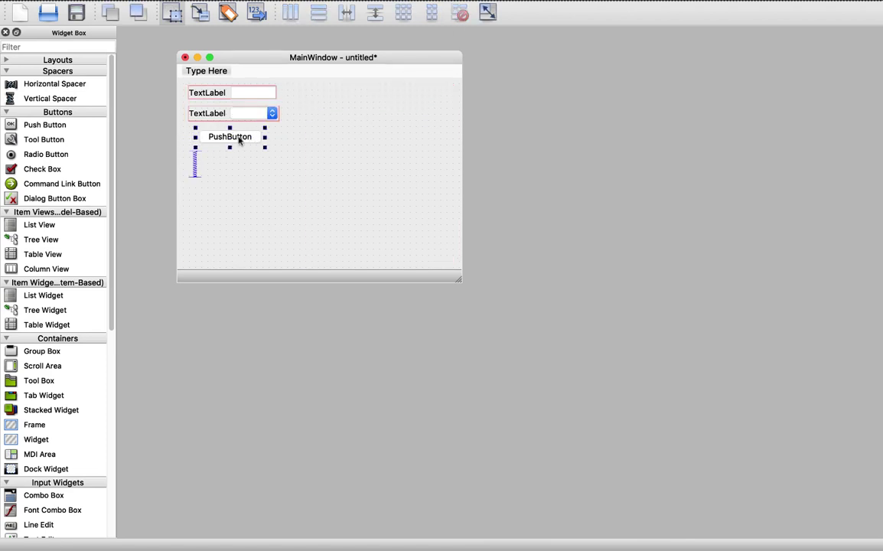
pyautogui.moveTo(34, 83); pyautogui.dragTo(190, 138)
pyautogui.click(240, 176)
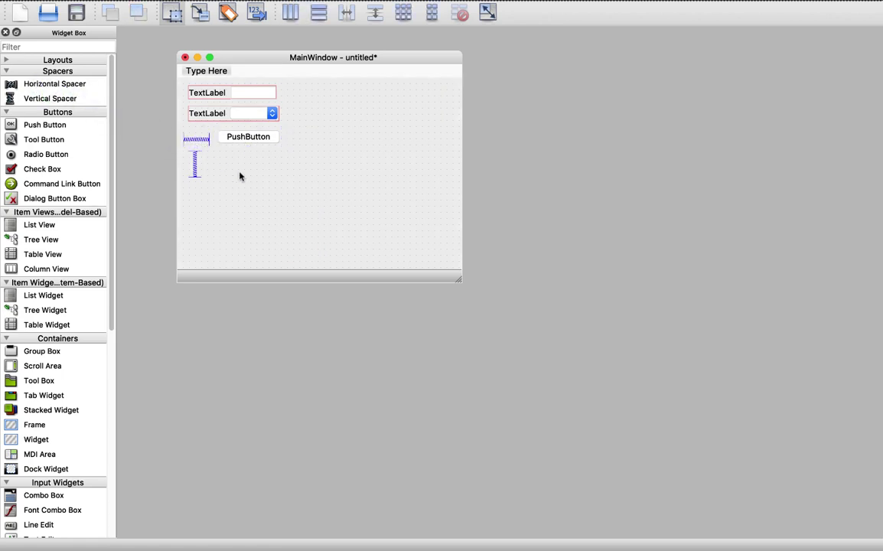
pyautogui.click(406, 13)
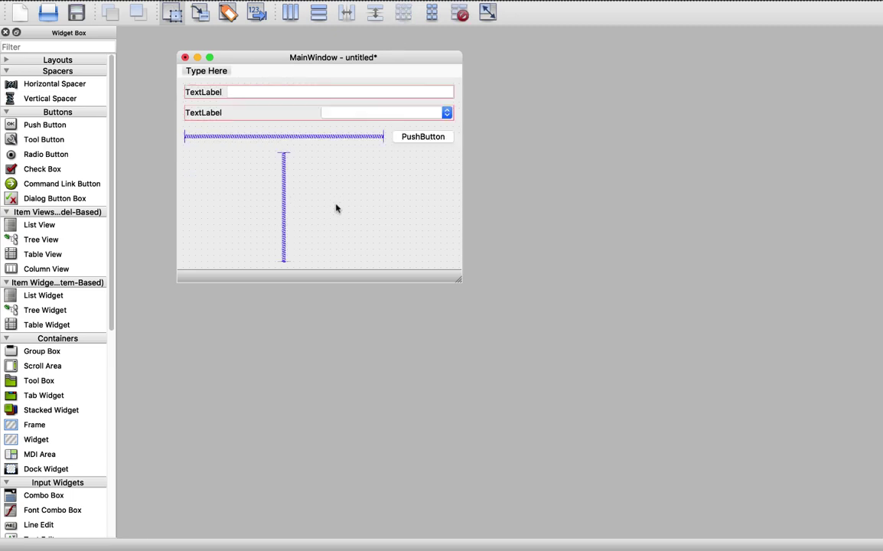
# Preview the form with the horizontal spacer, shrink the preview to its minimum, maximize it, and close it.
pyautogui.hotkey('ctrl', 'r')
pyautogui.moveTo(464, 302); pyautogui.dragTo(280, 156)
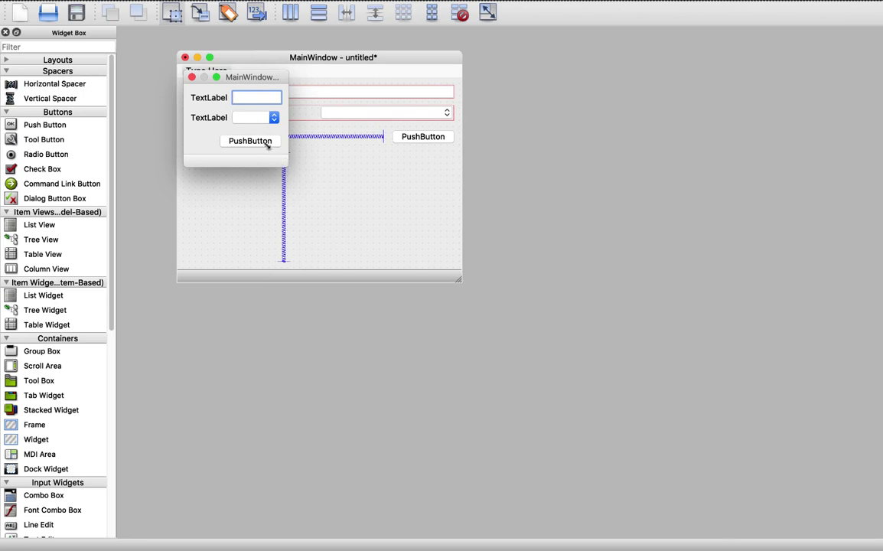
pyautogui.click(216, 77)
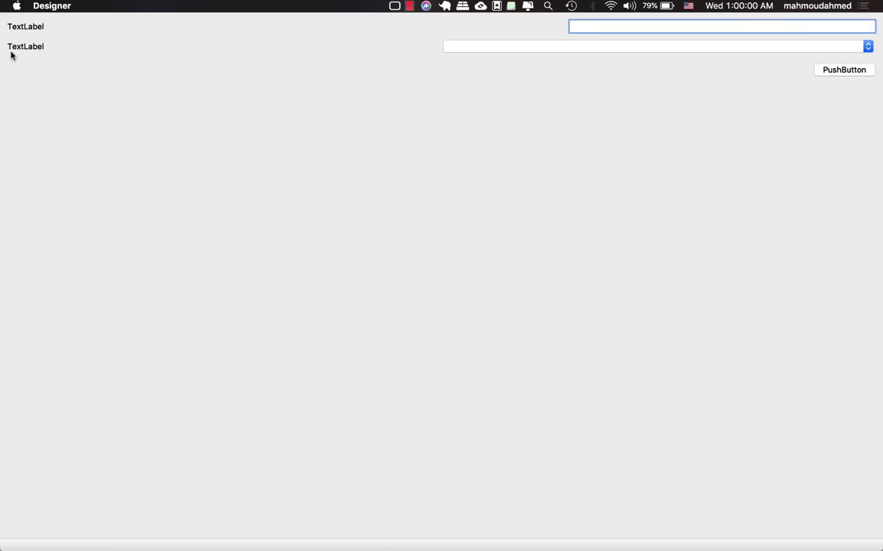
pyautogui.click(8, 7)
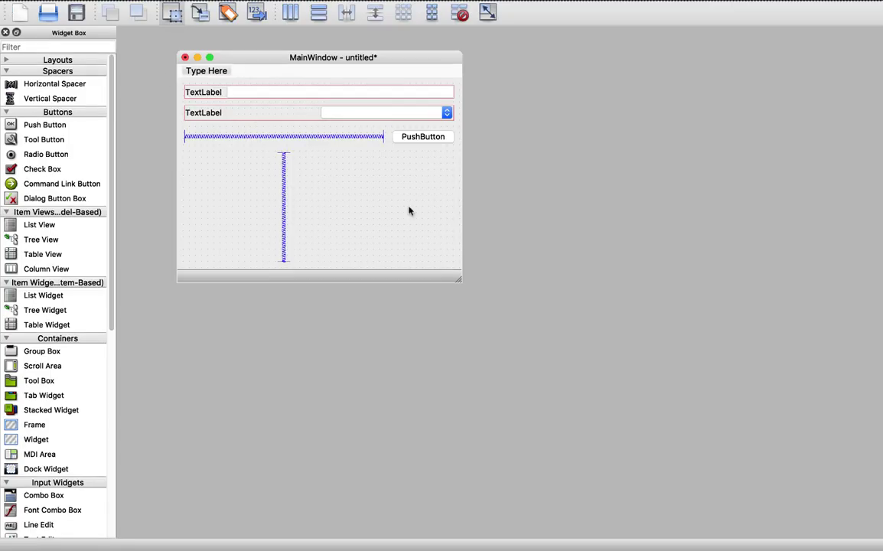
# Enlarge the main window form and delete all of its widgets and spacers.
pyautogui.moveTo(457, 278); pyautogui.dragTo(762, 485)
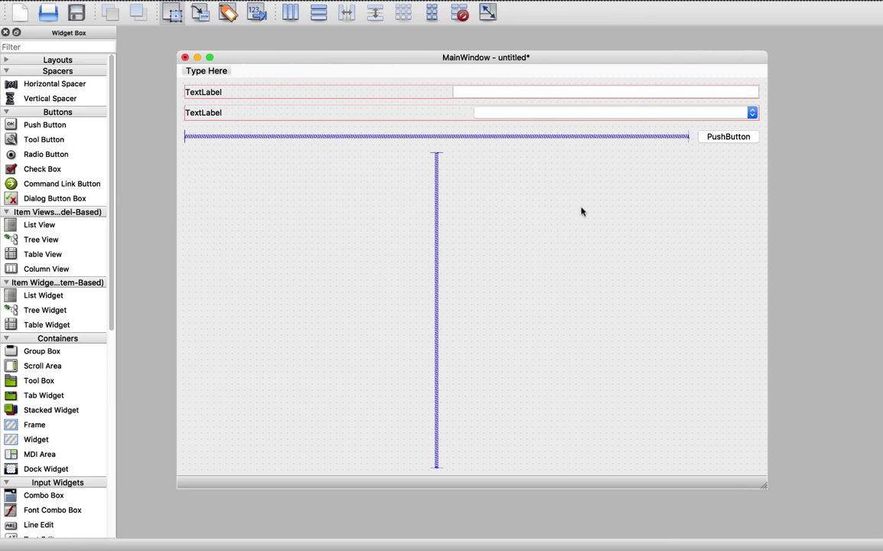
pyautogui.press('super+a')
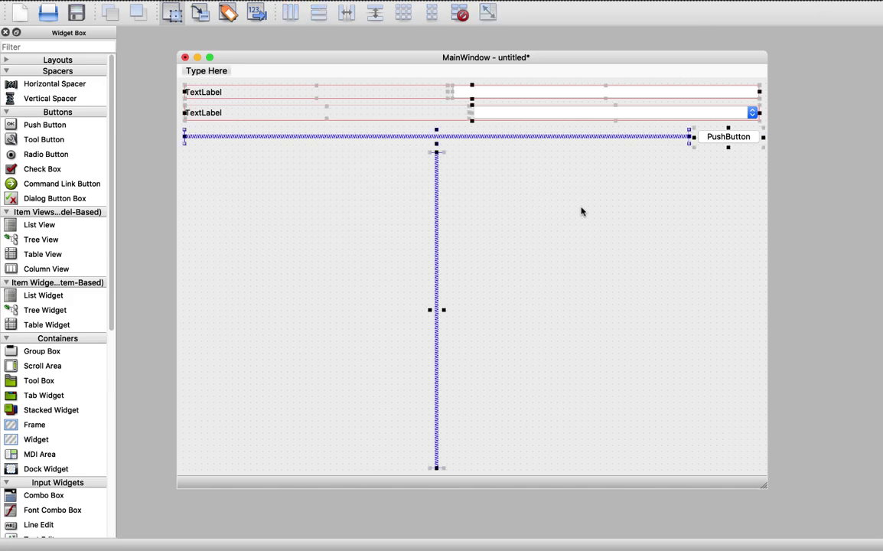
pyautogui.press('Delete')
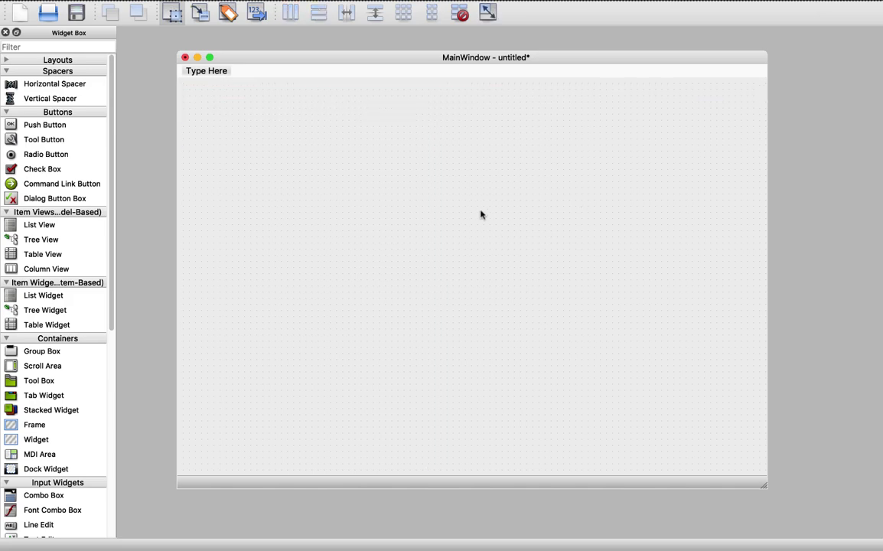
# Test a push button in the emptied form, delete it, and break the main window's remaining grid layout.
pyautogui.moveTo(46, 125); pyautogui.dragTo(425, 335)
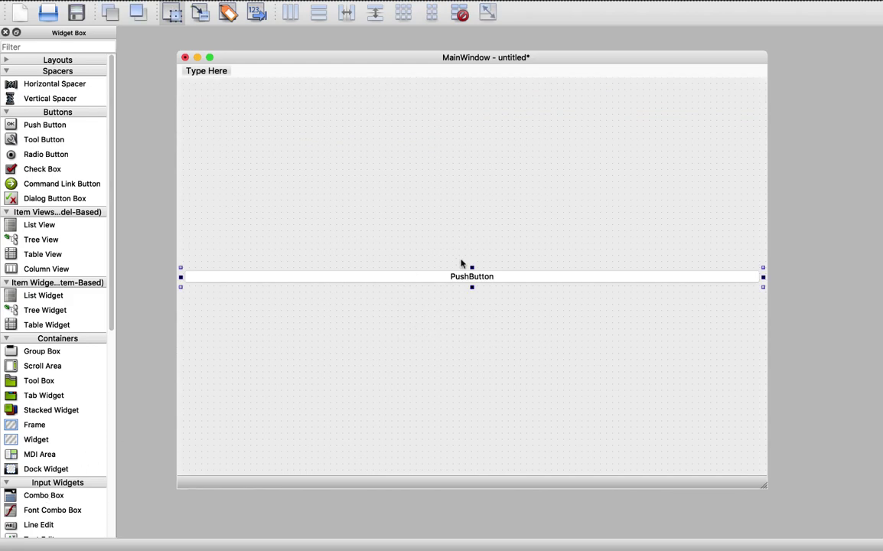
pyautogui.press('Delete')
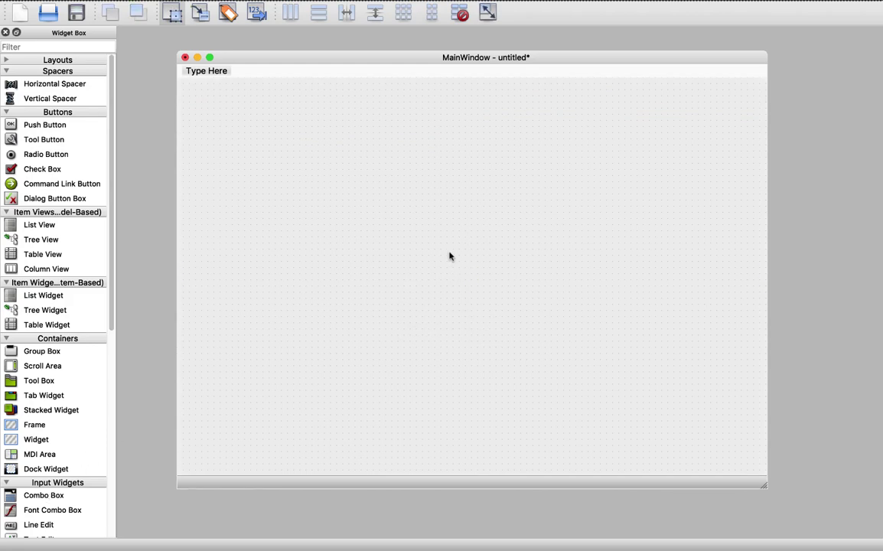
pyautogui.click(459, 13)
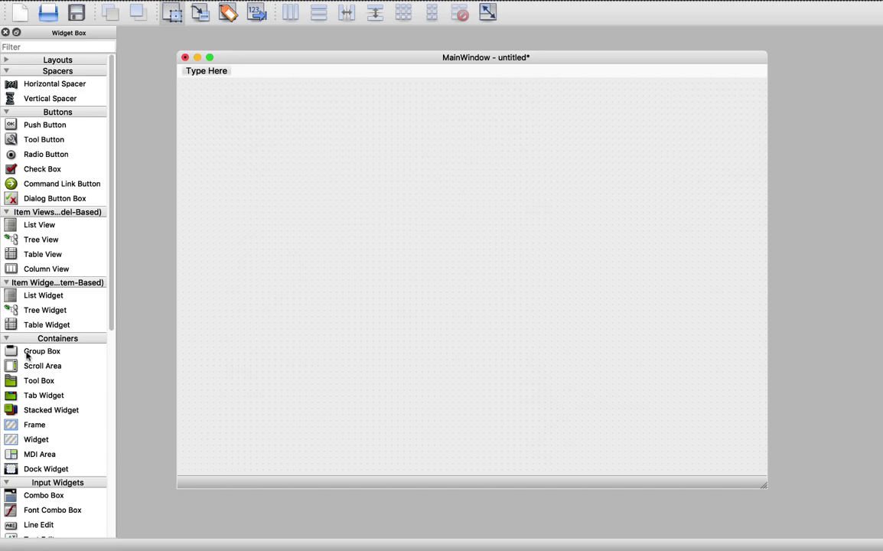
# Add a combo box, a widened line edit below it, a text label left of each, and a push button underneath.
pyautogui.moveTo(36, 495); pyautogui.dragTo(422, 178)
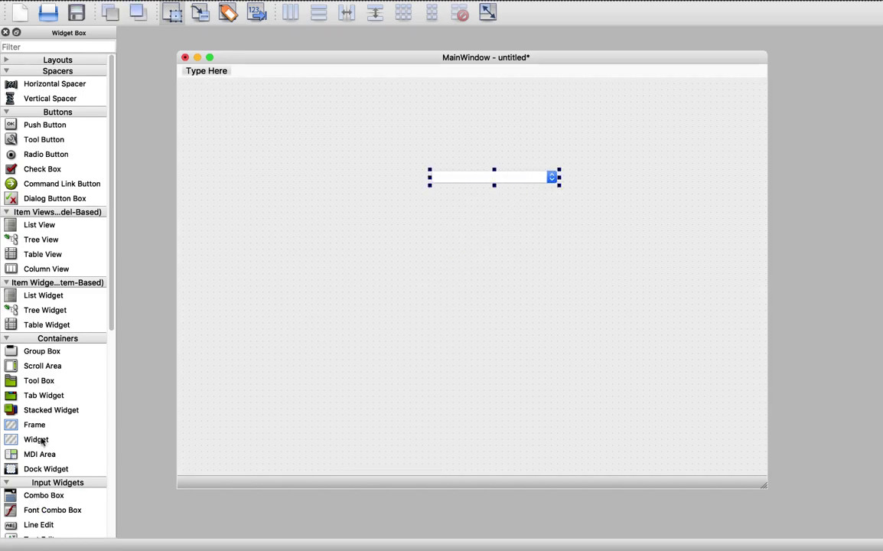
pyautogui.moveTo(34, 522); pyautogui.dragTo(431, 205)
pyautogui.moveTo(497, 207); pyautogui.dragTo(583, 207)
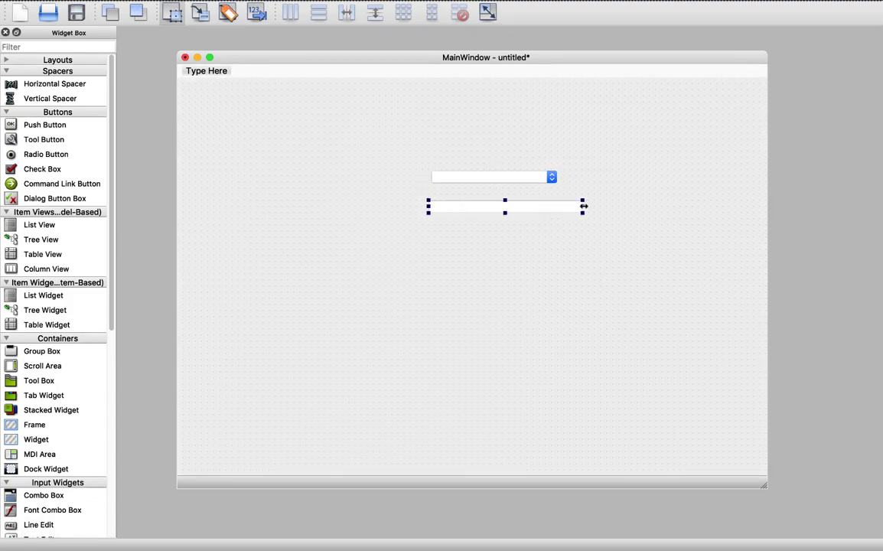
pyautogui.scroll(-10, 35, 406)
pyautogui.moveTo(33, 382); pyautogui.dragTo(349, 210)
pyautogui.scroll(10, 46, 128)
pyautogui.moveTo(46, 130); pyautogui.dragTo(419, 271)
pyautogui.click(385, 256)
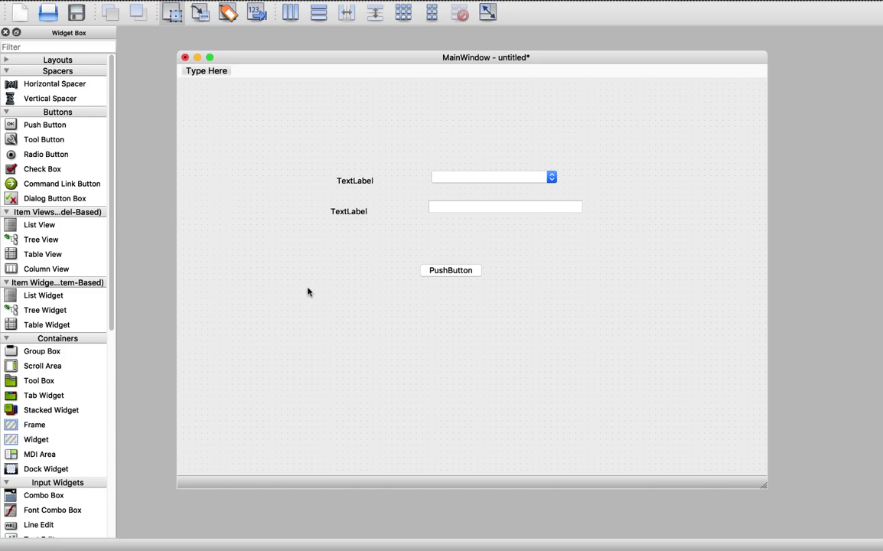
# Lay out the main window in a grid, preview the form, resize the preview window wider, and close it.
pyautogui.click(403, 13)
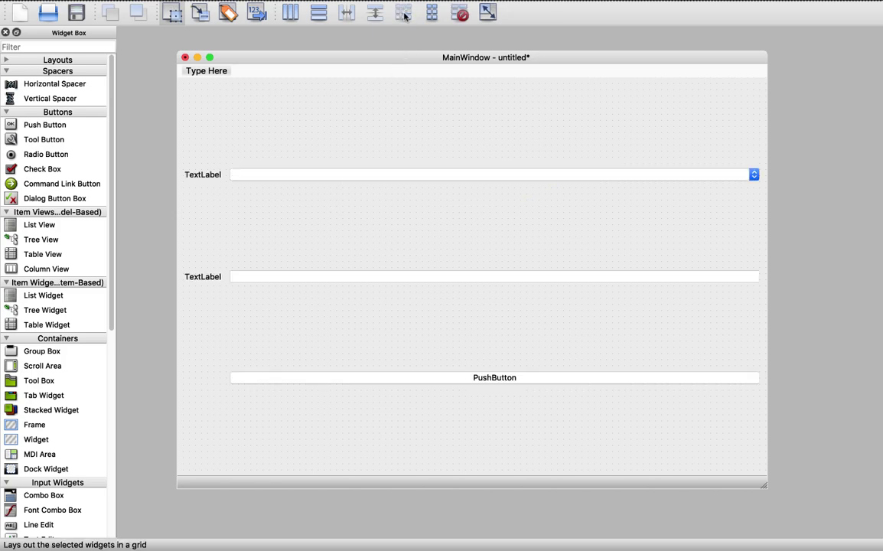
pyautogui.press('super+r')
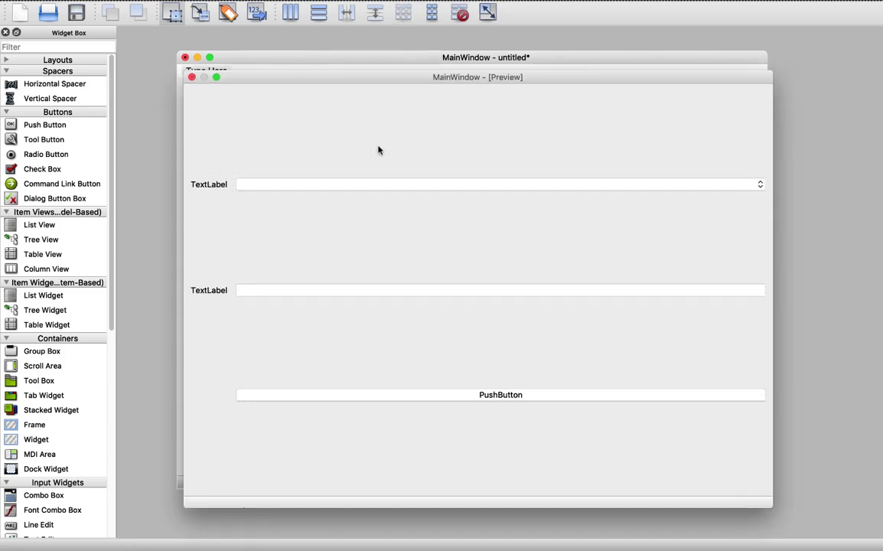
pyautogui.moveTo(769, 503); pyautogui.dragTo(836, 492)
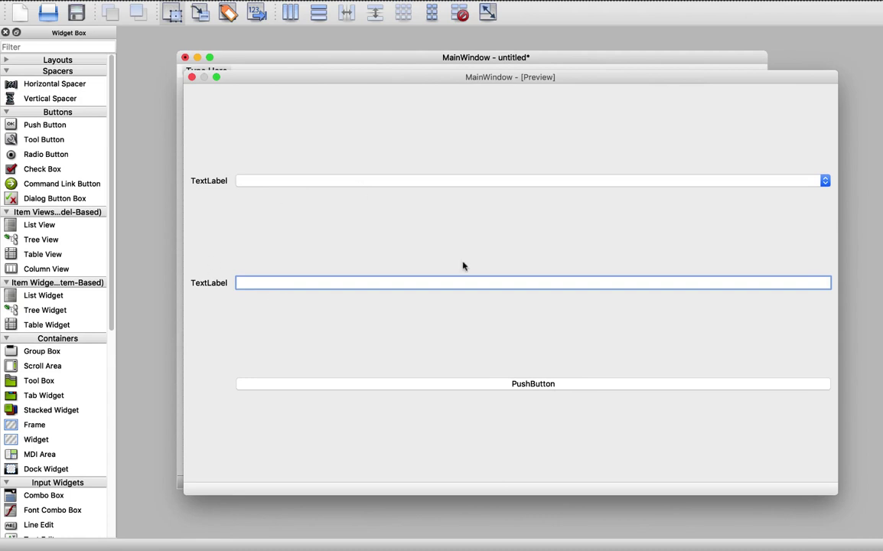
pyautogui.click(191, 77)
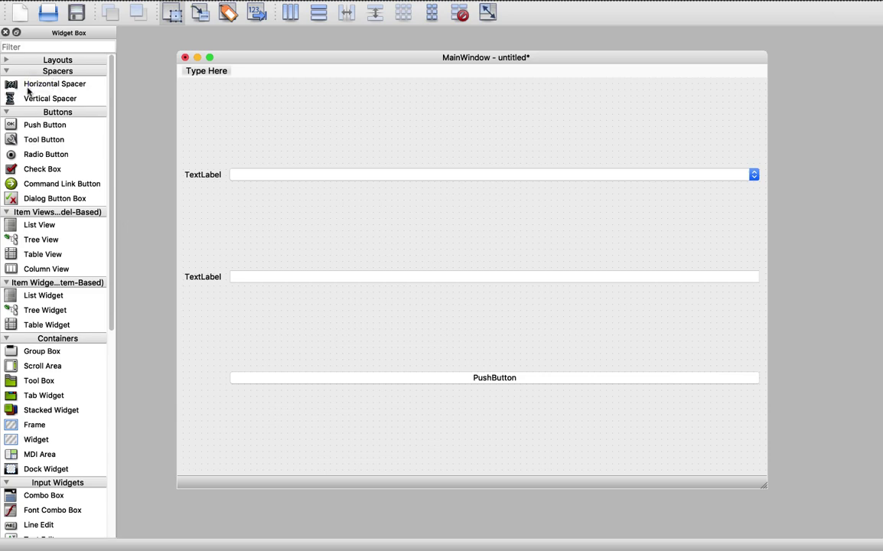
# Add a vertical spacer below the push button in the grid and preview the form.
pyautogui.moveTo(30, 97); pyautogui.dragTo(450, 418)
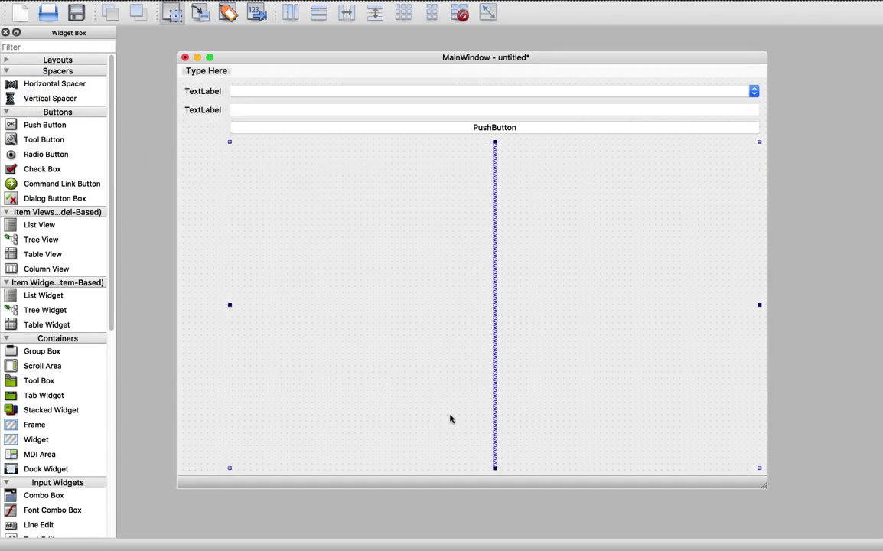
pyautogui.press('super+r')
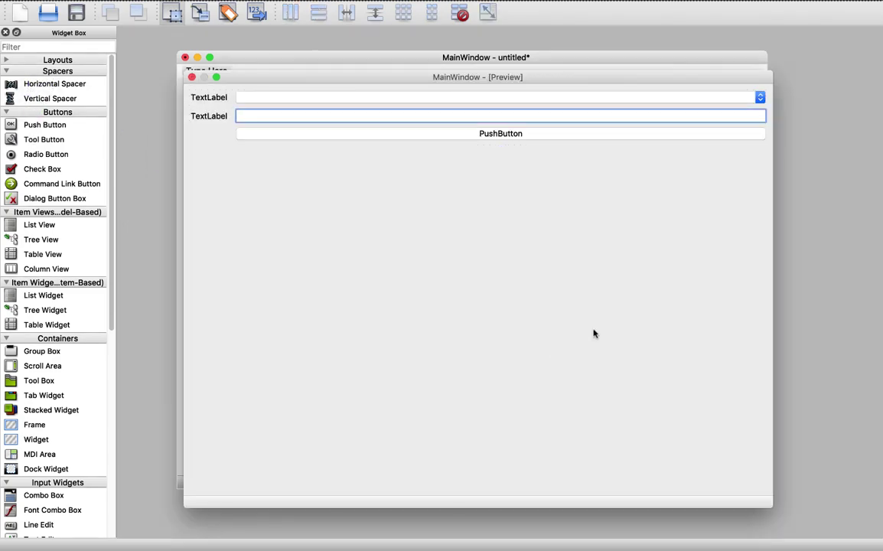
# Check how the widgets adapt by shrinking the preview window, maximizing and restoring it, and close the preview.
pyautogui.moveTo(769, 504); pyautogui.dragTo(652, 397)
pyautogui.click(216, 78)
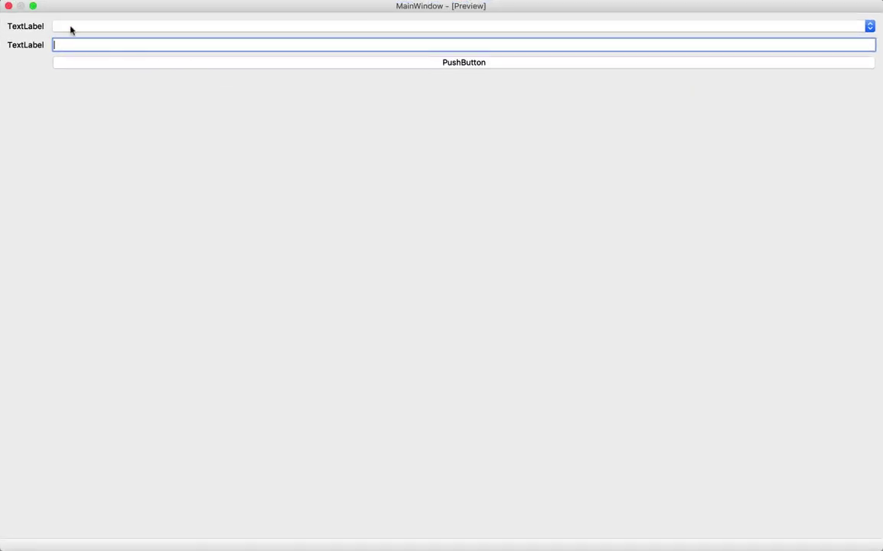
pyautogui.click(32, 6)
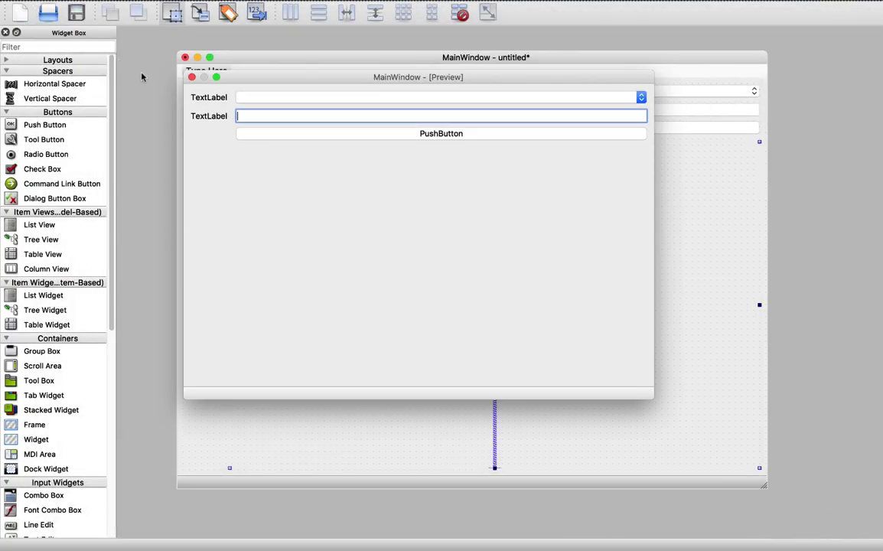
pyautogui.click(191, 77)
# Add a horizontal spacer left of the push button in the grid and check the form in a maximized preview.
pyautogui.moveTo(34, 88); pyautogui.dragTo(205, 131)
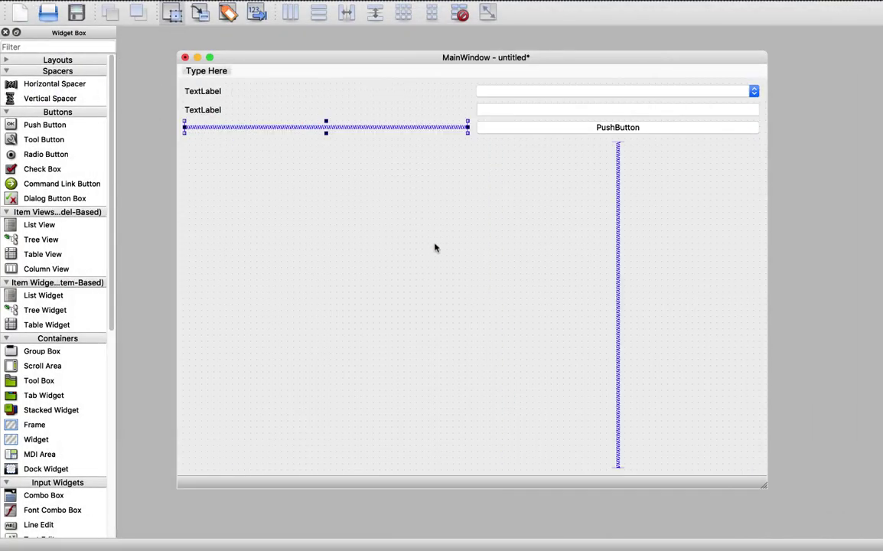
pyautogui.press('super+r')
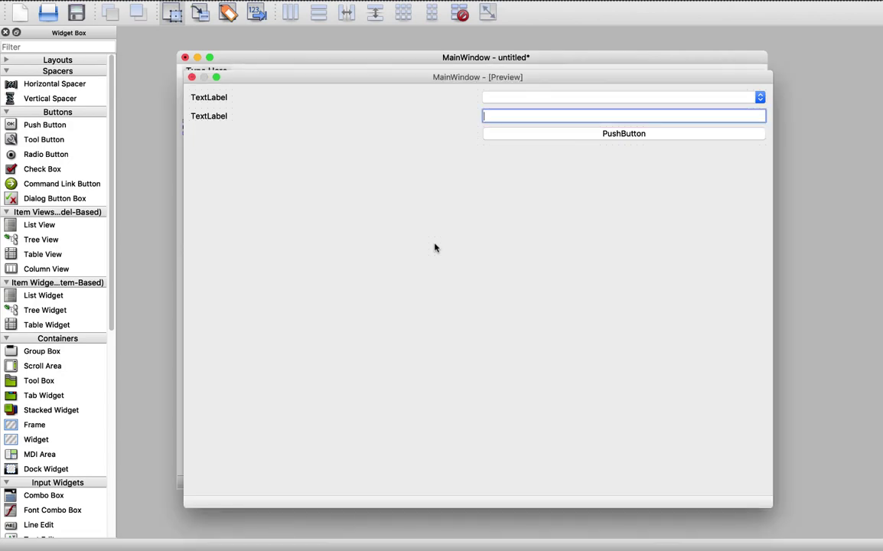
pyautogui.click(216, 77)
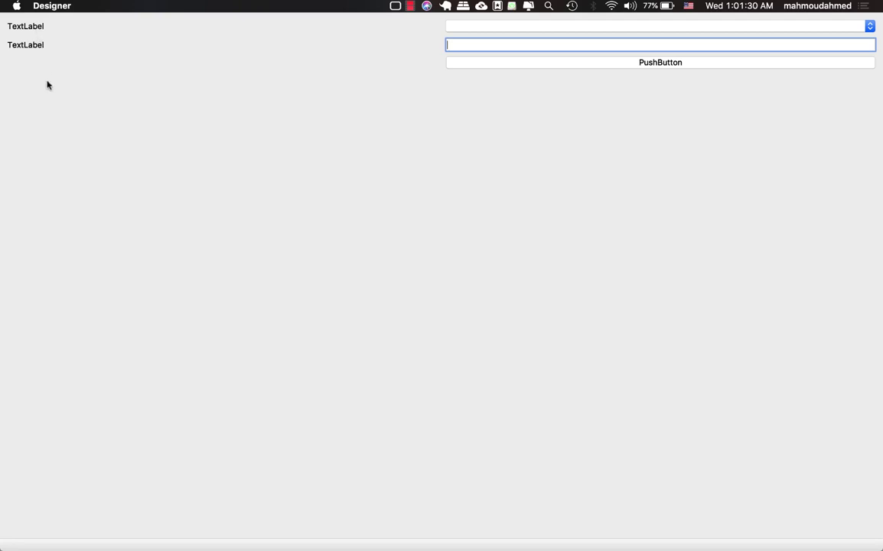
pyautogui.click(33, 6)
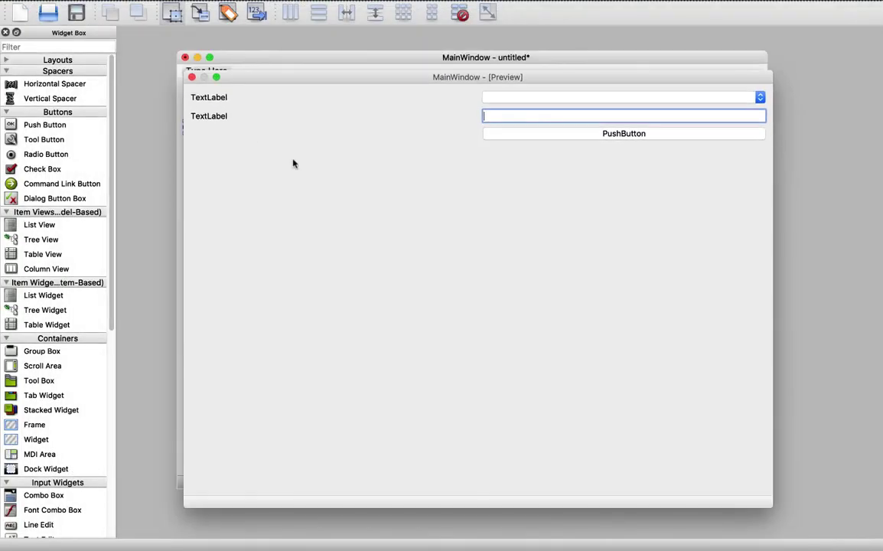
pyautogui.click(192, 76)
# Break the main window's grid layout and lay its widgets out in a grid again.
pyautogui.click(205, 91)
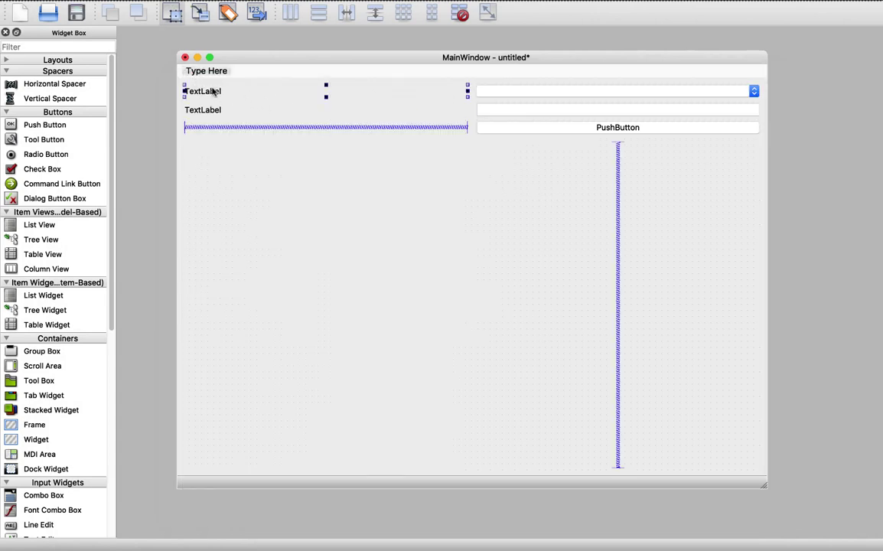
pyautogui.keyDown('ctrl'); pyautogui.click(485, 93); pyautogui.keyUp('ctrl')
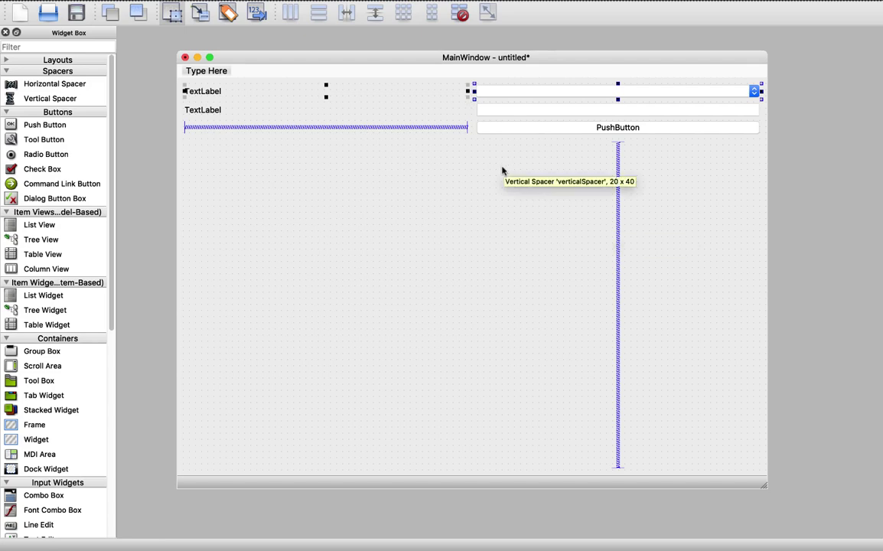
pyautogui.click(459, 13)
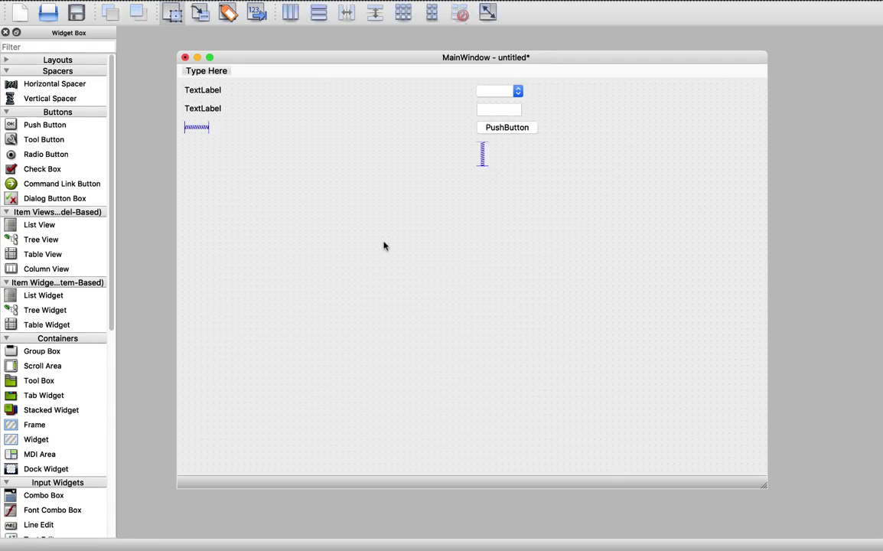
pyautogui.click(403, 13)
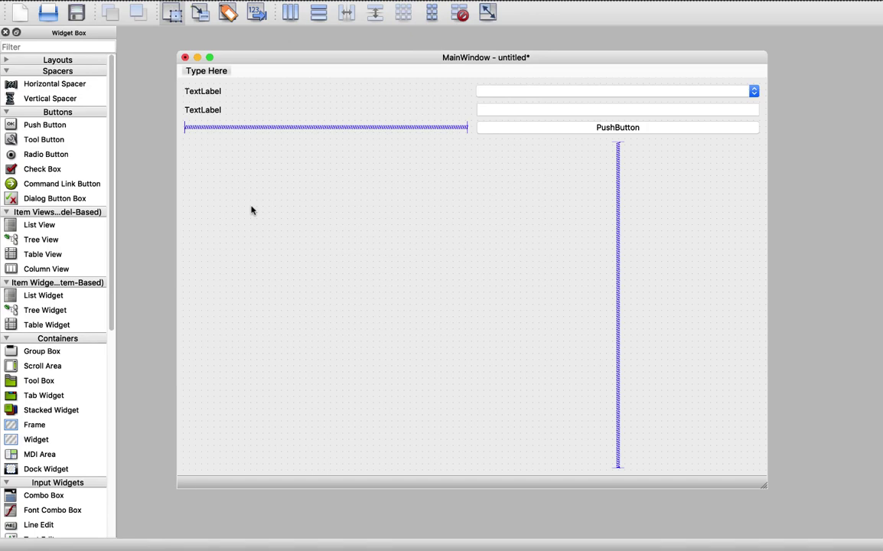
# Preview the form with both spacers, shrink the preview window, and close it.
pyautogui.press('super+r')
pyautogui.moveTo(775, 509); pyautogui.dragTo(420, 288)
pyautogui.click(191, 76)
# Show a narrowed Object Inspector and examine the main window and its central widget in the object hierarchy.
pyautogui.click(175, 6)
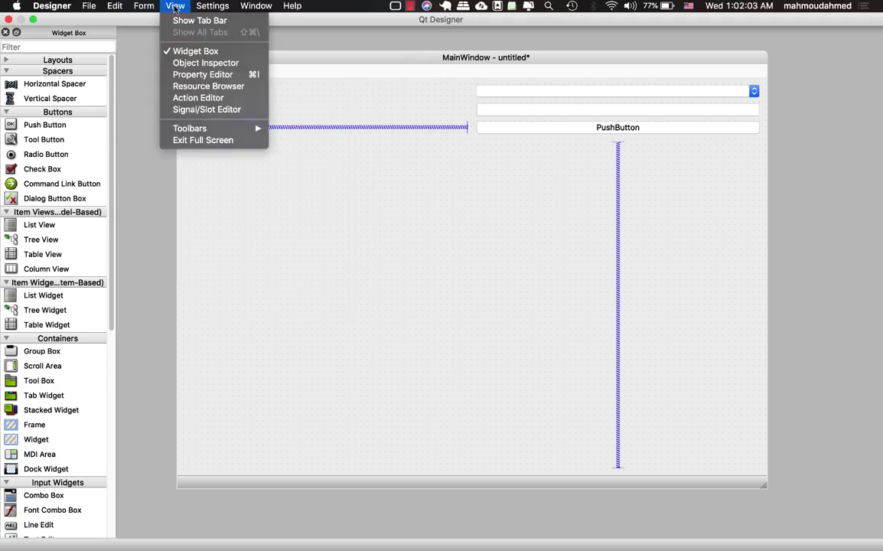
pyautogui.click(178, 63)
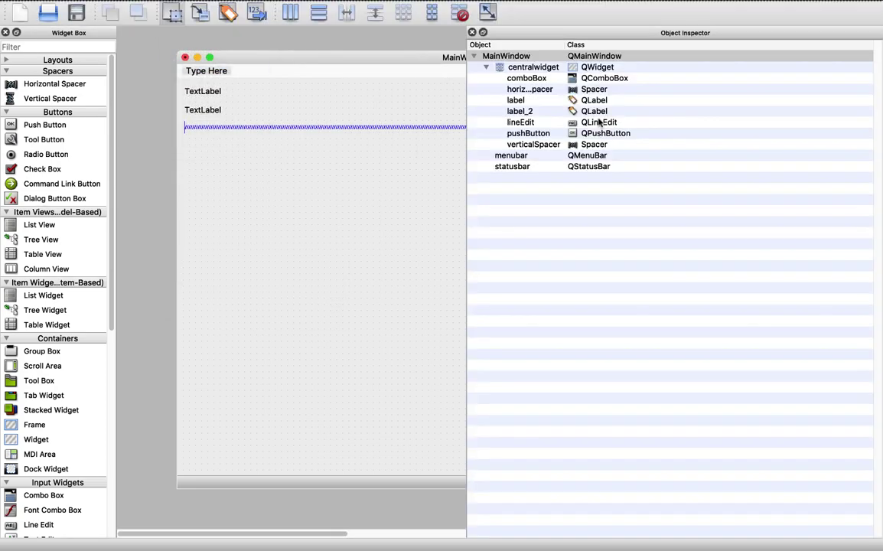
pyautogui.moveTo(466, 217); pyautogui.dragTo(680, 195)
pyautogui.click(703, 58)
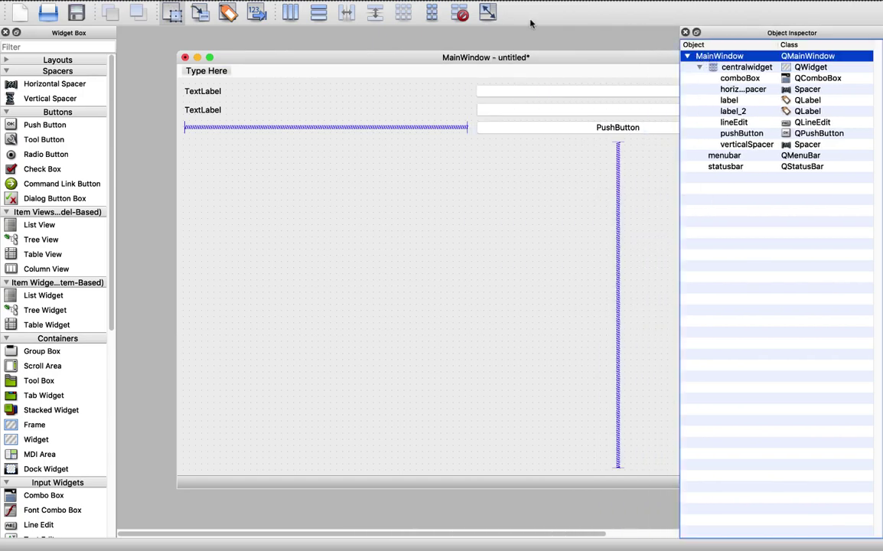
pyautogui.click(727, 68)
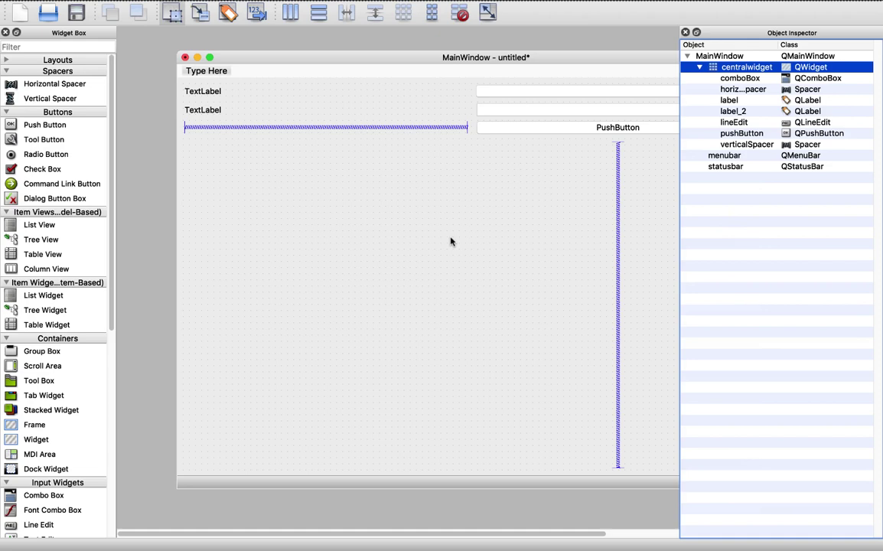
# Preview the grid form once more, reduce the preview window's size, and close it.
pyautogui.press('super+r')
pyautogui.moveTo(765, 501); pyautogui.dragTo(471, 313)
pyautogui.click(191, 77)
# Delete all widgets from the form, break its remaining layout, and hide the Object Inspector.
pyautogui.click(185, 58)
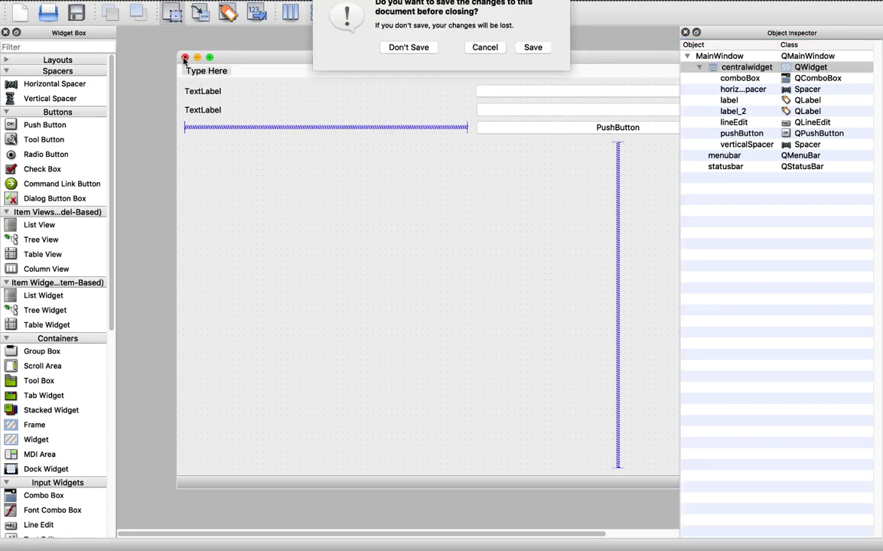
pyautogui.click(453, 58)
pyautogui.press('super+a')
pyautogui.press('BackSpace')
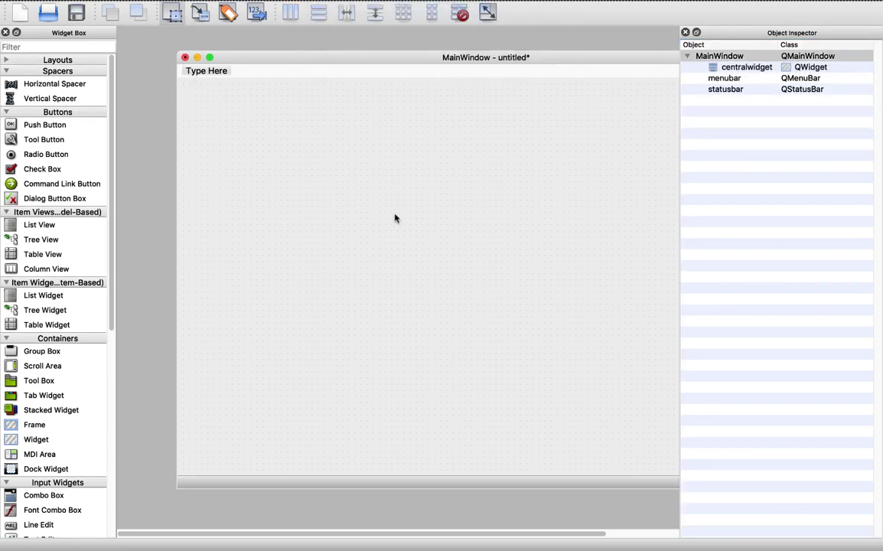
pyautogui.click(459, 13)
pyautogui.click(685, 33)
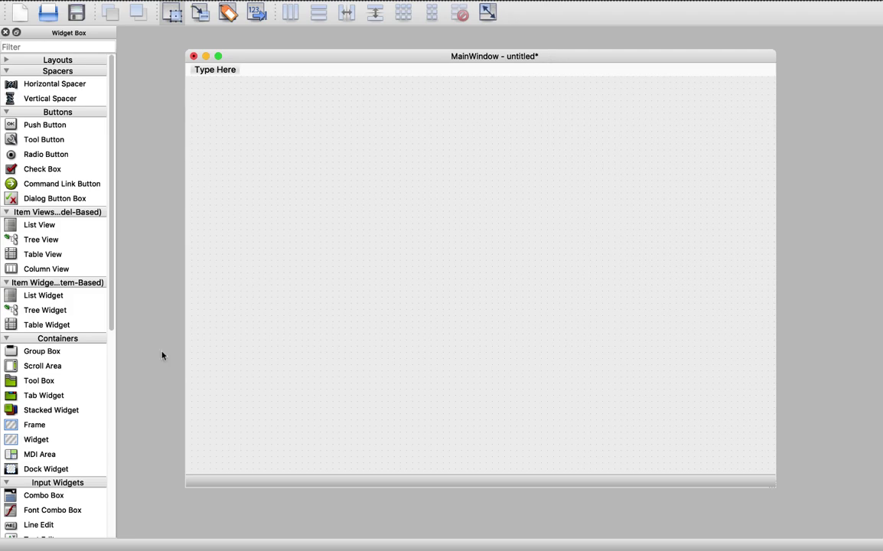
# Fill the form with a frame and divide it into a full-height left frame about 170 px wide and a duplicate covering the rest.
pyautogui.moveTo(52, 419); pyautogui.dragTo(188, 84)
pyautogui.moveTo(257, 127); pyautogui.dragTo(771, 475)
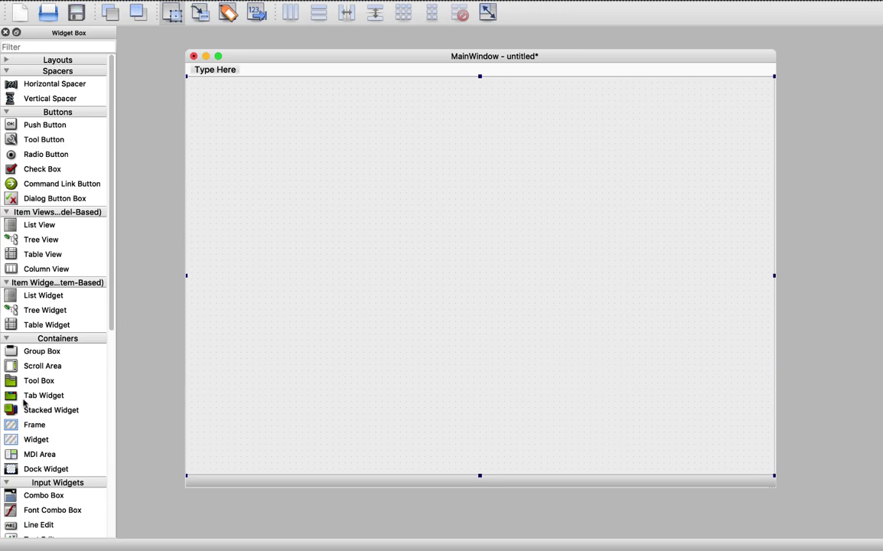
pyautogui.moveTo(34, 439); pyautogui.dragTo(191, 82)
pyautogui.moveTo(259, 100); pyautogui.dragTo(289, 100)
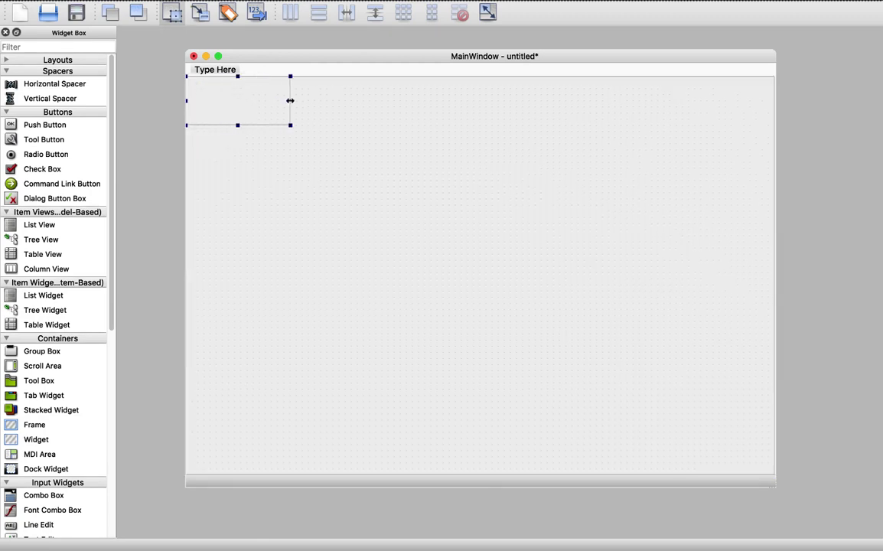
pyautogui.moveTo(236, 126); pyautogui.dragTo(228, 475)
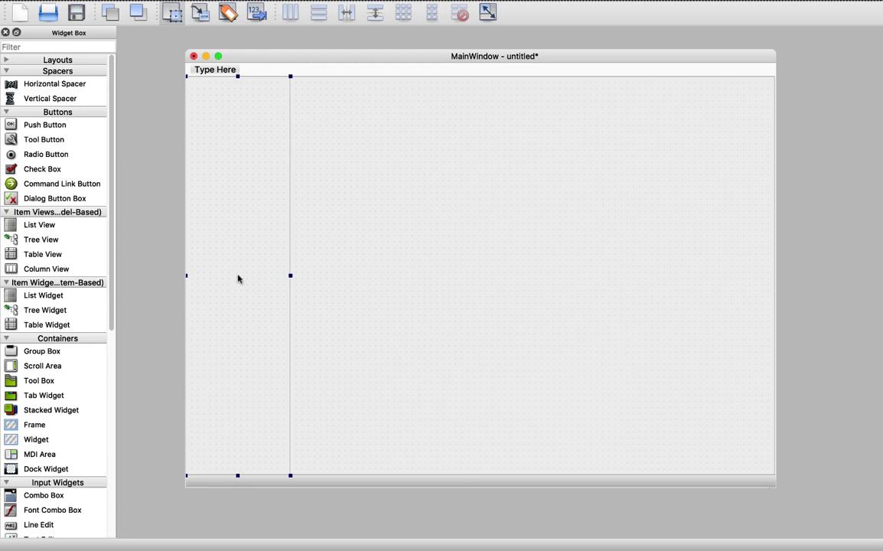
pyautogui.moveTo(238, 278); pyautogui.dragTo(337, 116)
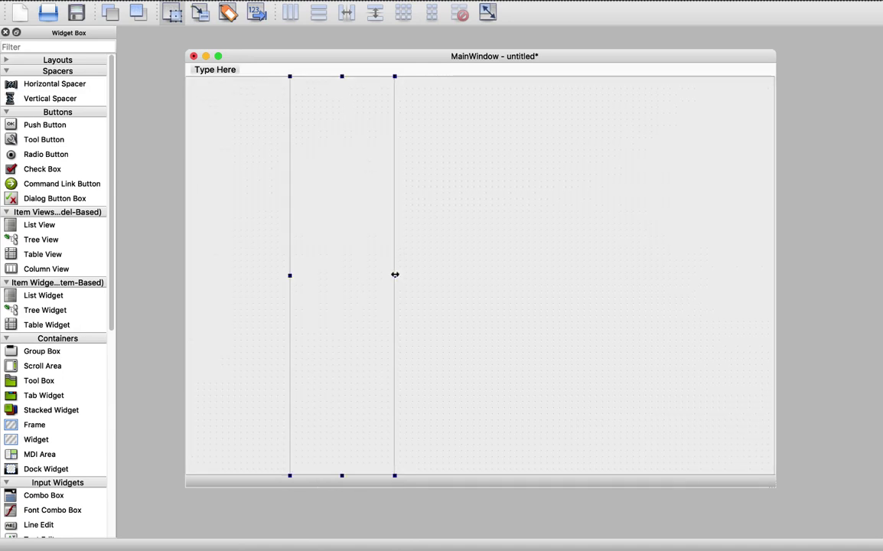
pyautogui.moveTo(395, 274); pyautogui.dragTo(778, 277)
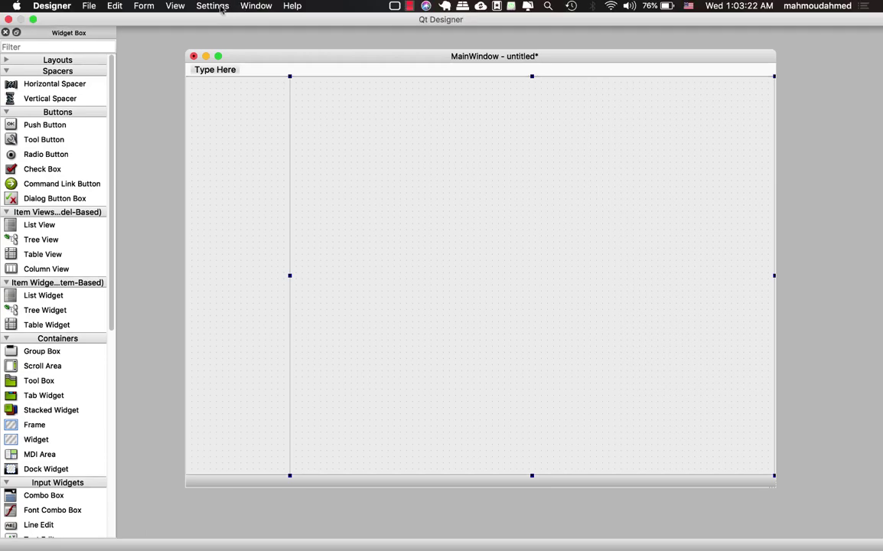
pyautogui.click(176, 6)
pyautogui.click(203, 74)
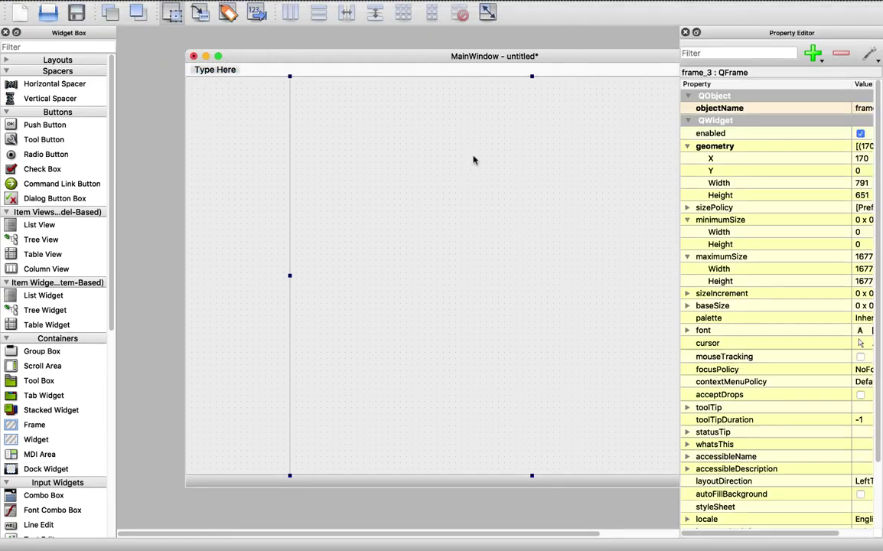
pyautogui.click(685, 33)
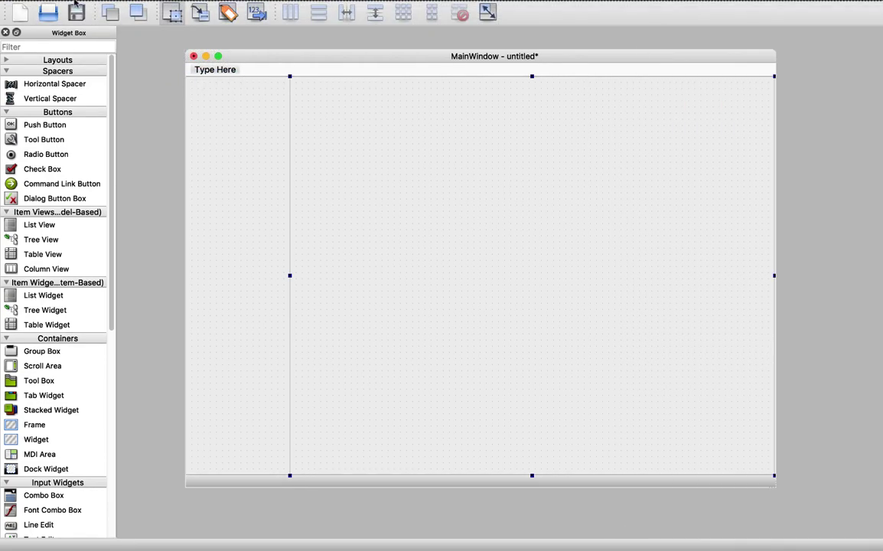
# Examine the outer frame and its two nested frames in the Object Inspector, and hide the inspector.
pyautogui.click(175, 6)
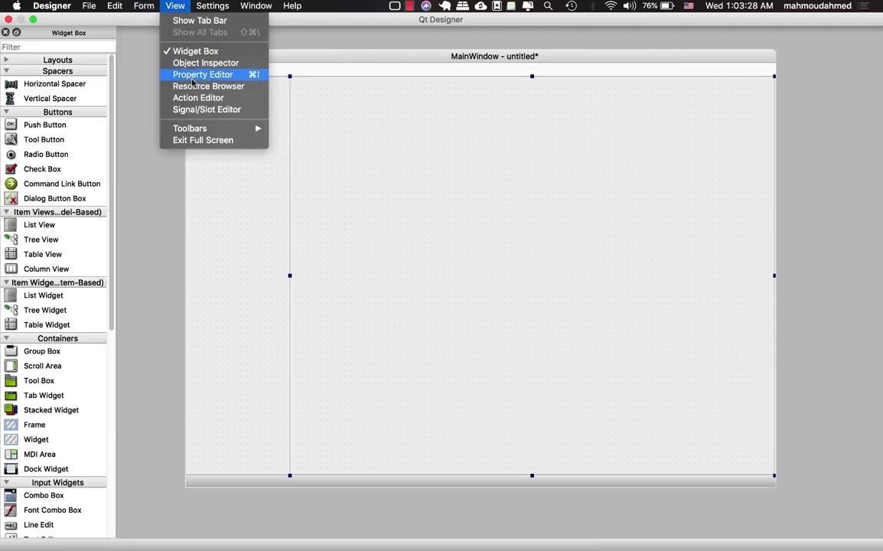
pyautogui.click(203, 63)
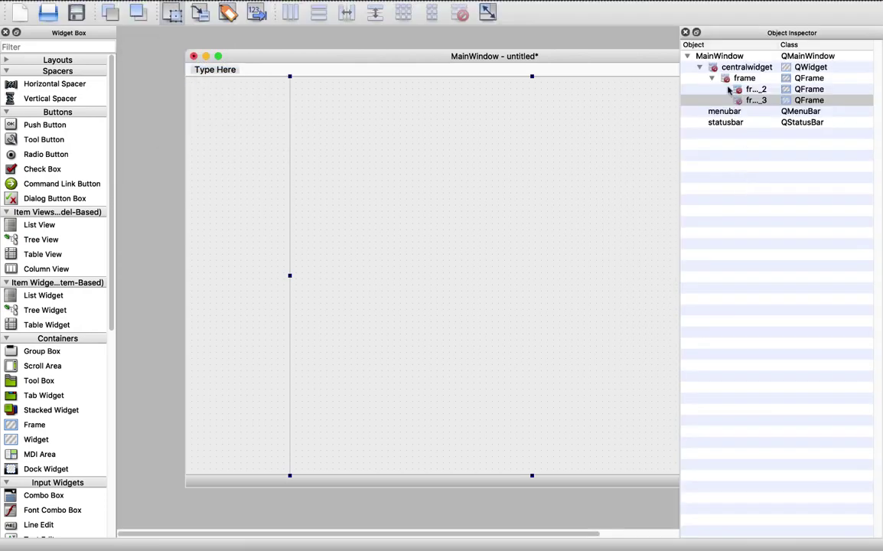
pyautogui.click(712, 78)
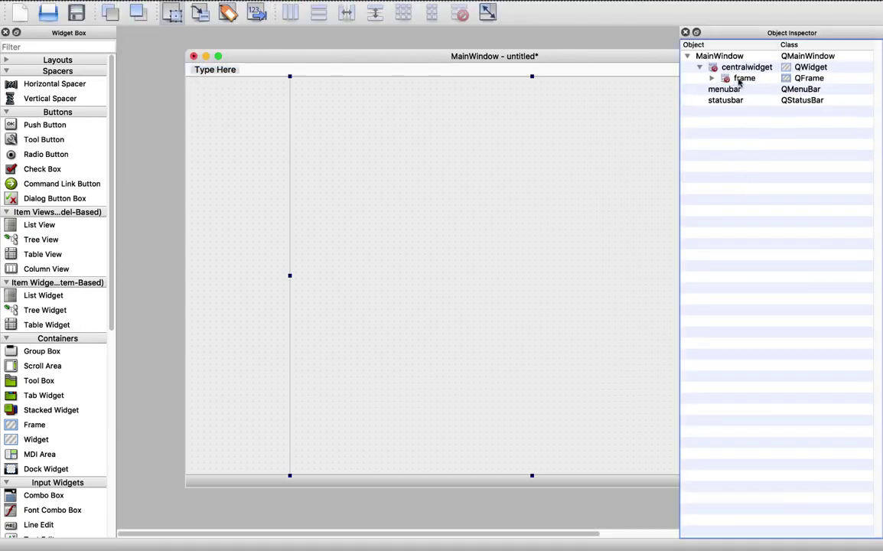
pyautogui.click(740, 80)
pyautogui.click(711, 78)
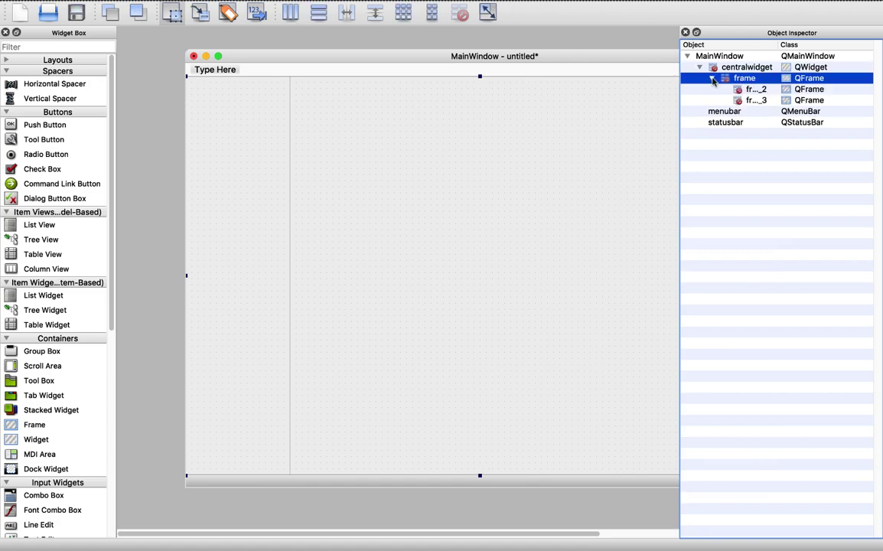
pyautogui.click(748, 90)
pyautogui.click(754, 100)
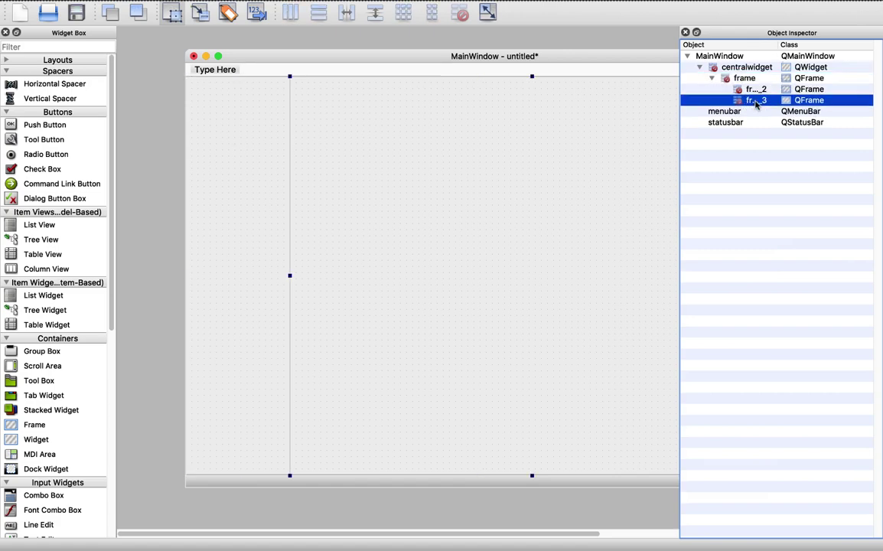
pyautogui.click(685, 32)
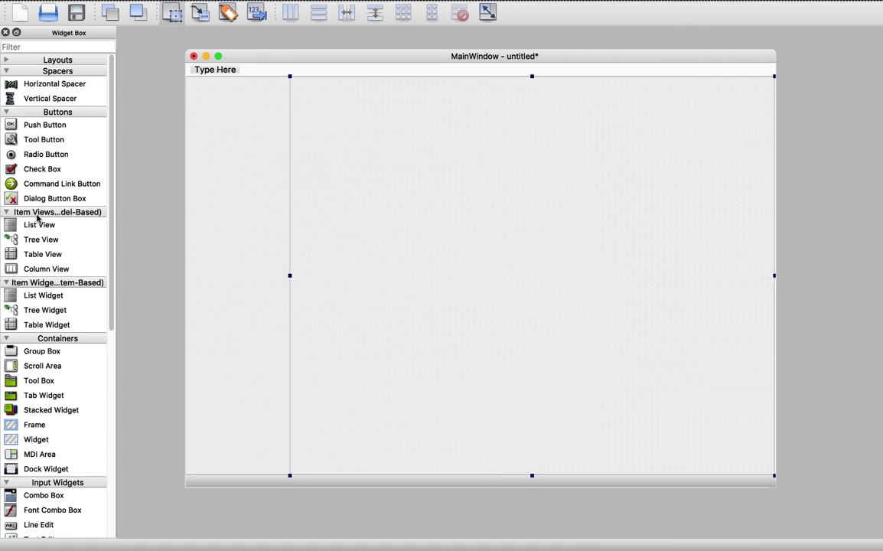
# Add a tab widget inside the larger right frame and stretch it to fill nearly the whole frame.
pyautogui.moveTo(32, 395); pyautogui.dragTo(295, 88)
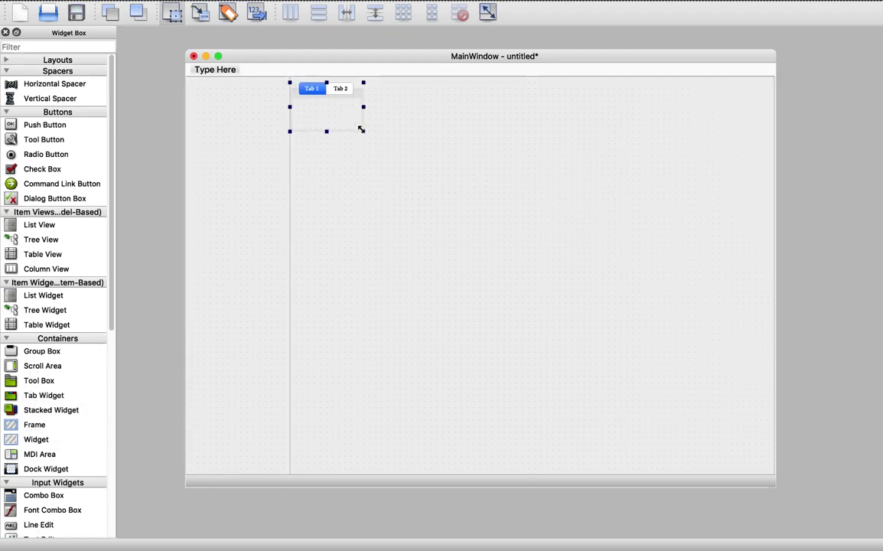
pyautogui.moveTo(361, 130); pyautogui.dragTo(771, 469)
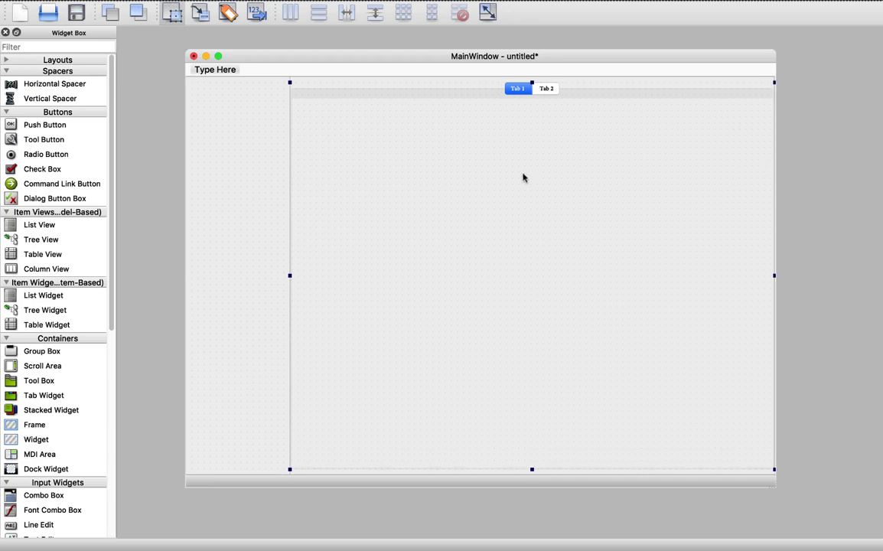
pyautogui.moveTo(531, 80); pyautogui.dragTo(532, 73)
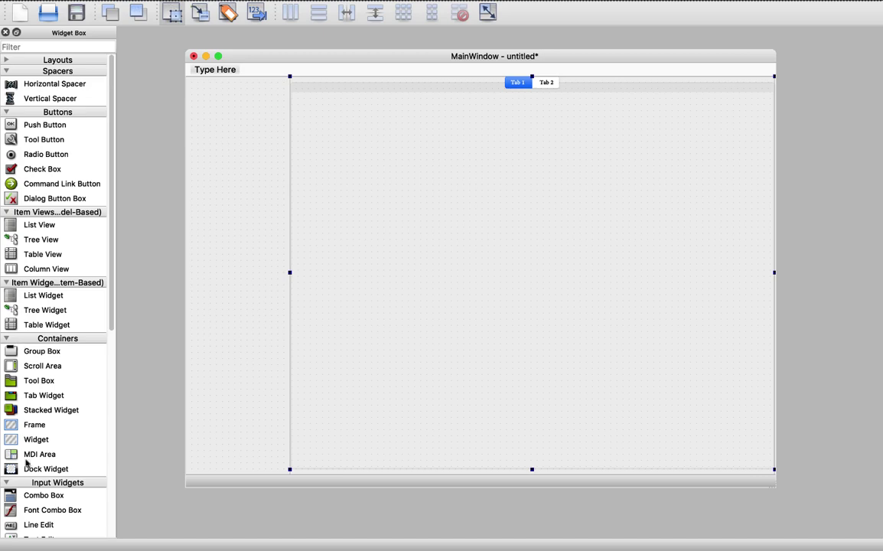
# Place a wide combo box on Tab 1 and a wide line edit below it.
pyautogui.moveTo(40, 501); pyautogui.dragTo(679, 211)
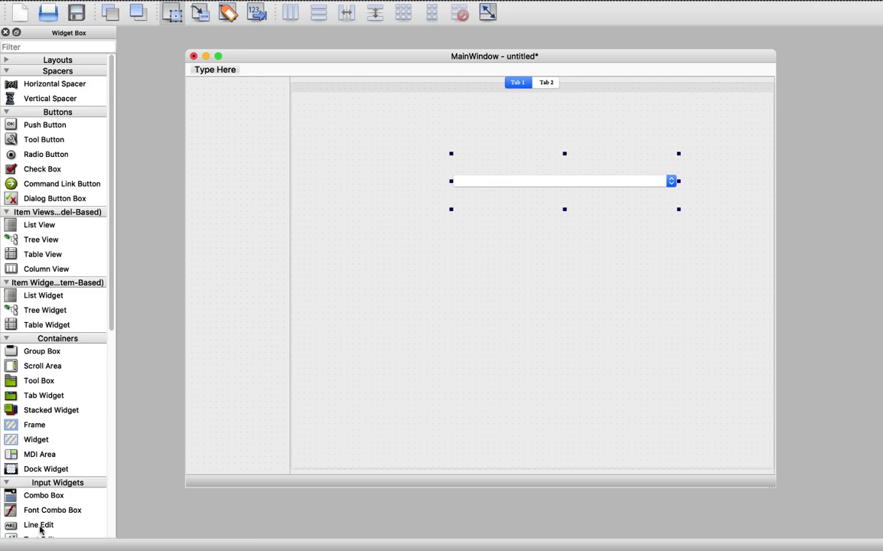
pyautogui.moveTo(41, 526); pyautogui.dragTo(692, 267)
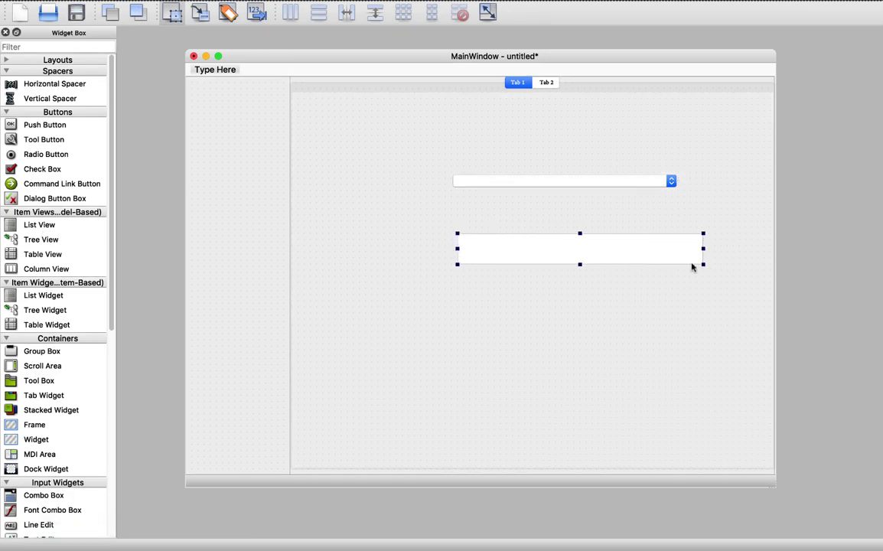
# Add a large push button below the line edit on Tab 1 and a label beside both the combo box and line edit.
pyautogui.moveTo(42, 122); pyautogui.dragTo(450, 331)
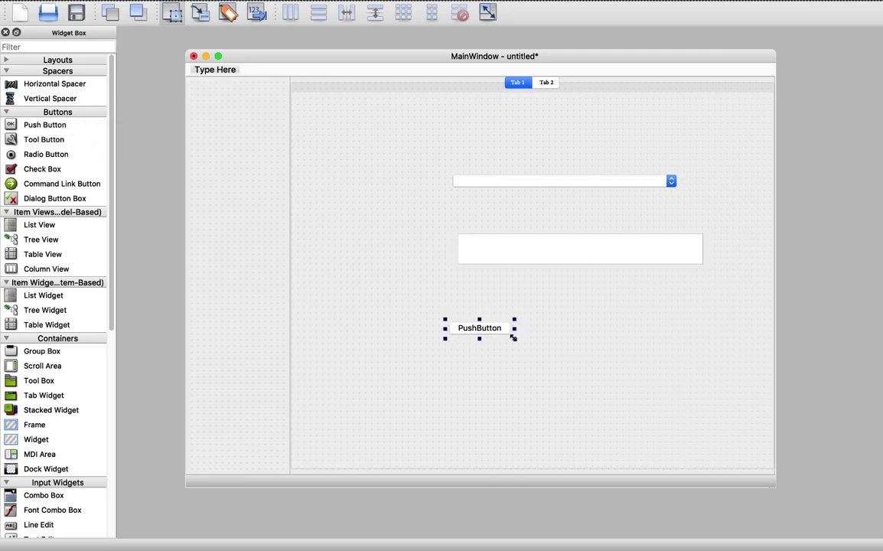
pyautogui.moveTo(513, 337); pyautogui.dragTo(653, 376)
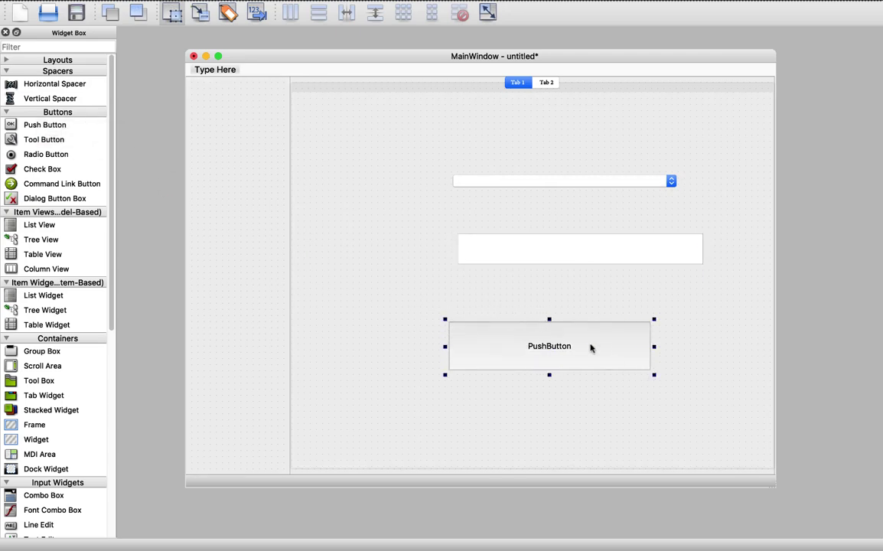
pyautogui.scroll(-10, 76, 395)
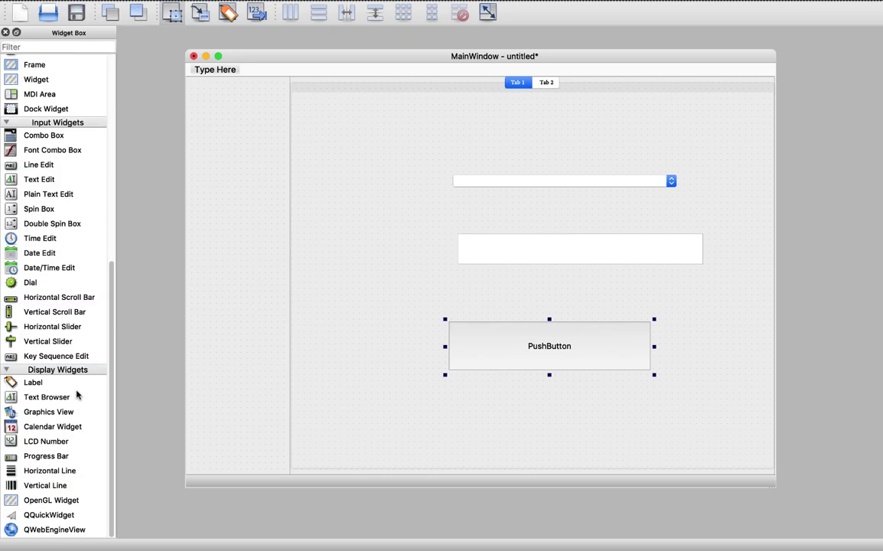
pyautogui.moveTo(35, 382); pyautogui.dragTo(408, 190)
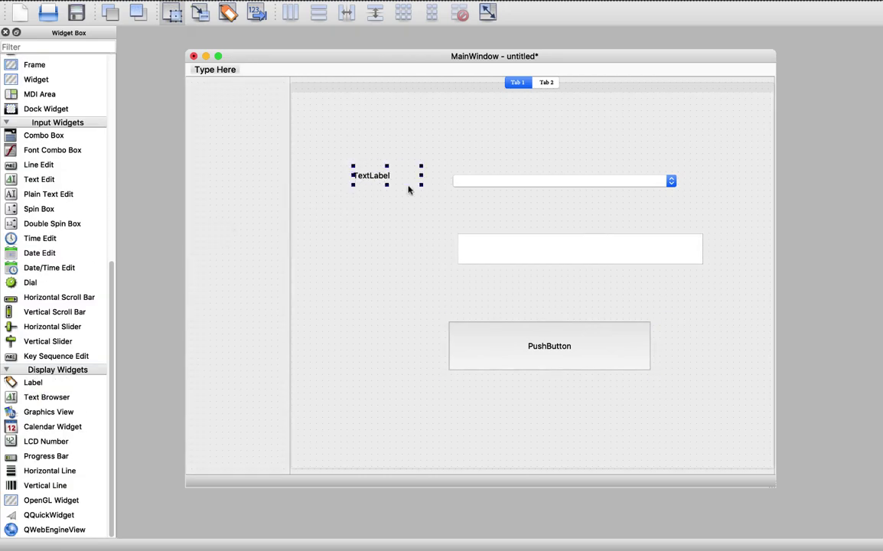
pyautogui.press('Down')
pyautogui.moveTo(356, 195); pyautogui.dragTo(373, 250)
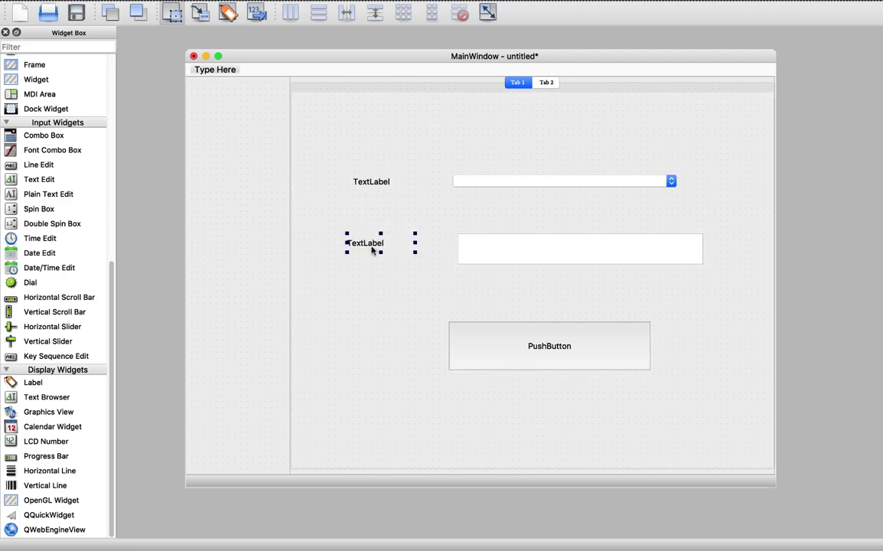
pyautogui.click(384, 284)
# Place a list widget in the narrow left frame and stretch it to nearly fill that frame.
pyautogui.click(234, 238)
pyautogui.scroll(10, 43, 271)
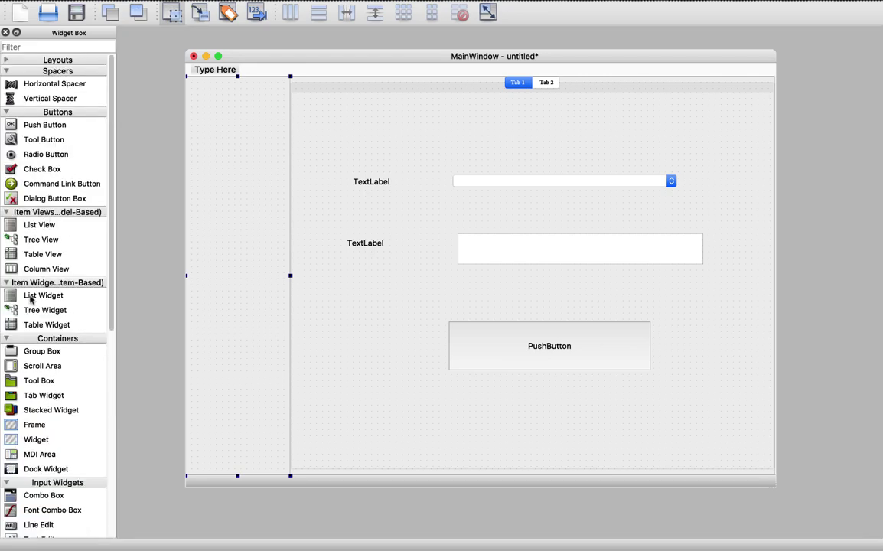
pyautogui.moveTo(31, 300); pyautogui.dragTo(197, 128)
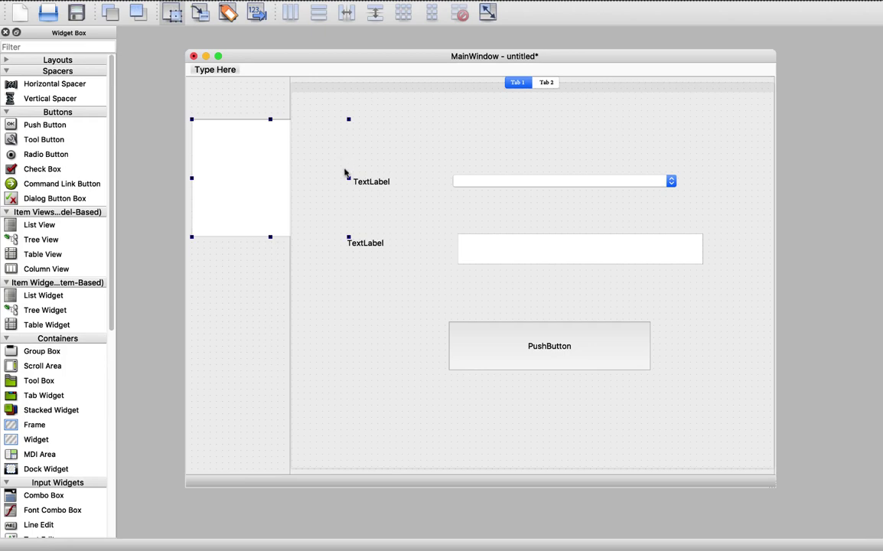
pyautogui.moveTo(347, 177); pyautogui.dragTo(279, 179)
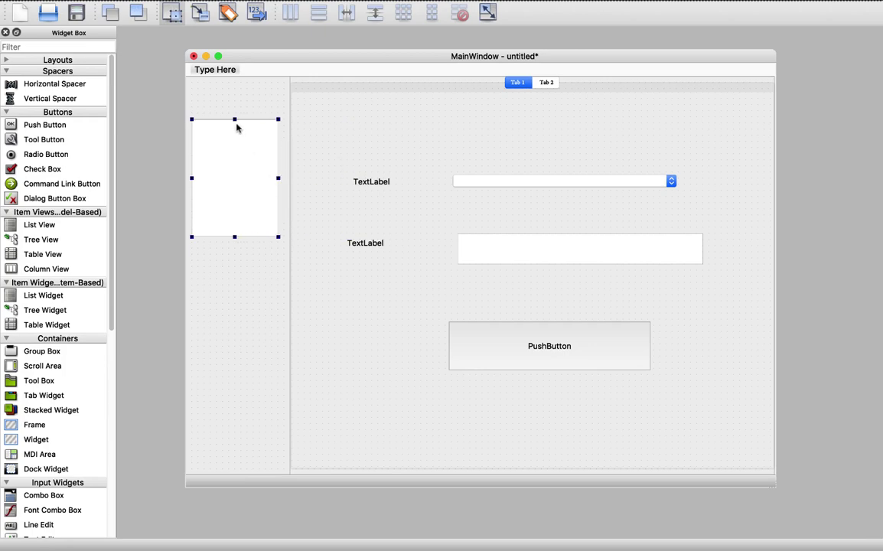
pyautogui.moveTo(235, 118); pyautogui.dragTo(247, 78)
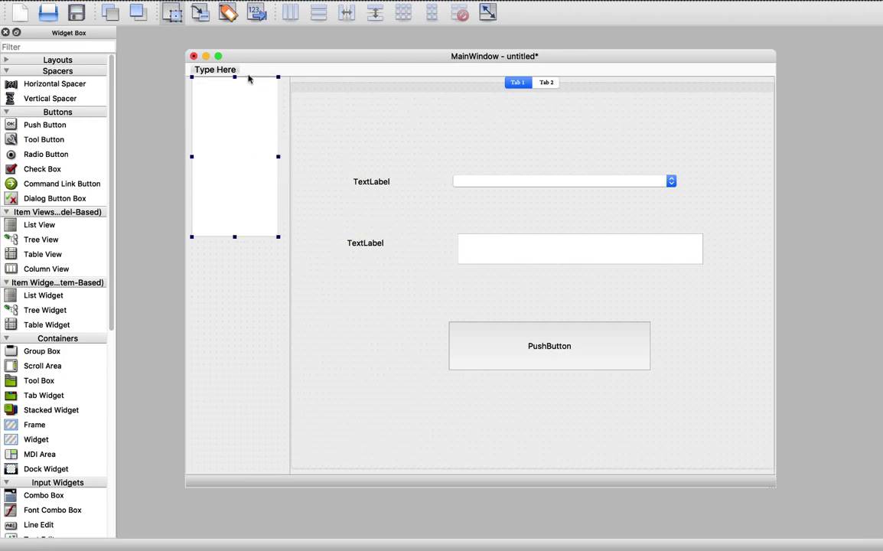
pyautogui.moveTo(279, 155); pyautogui.dragTo(288, 156)
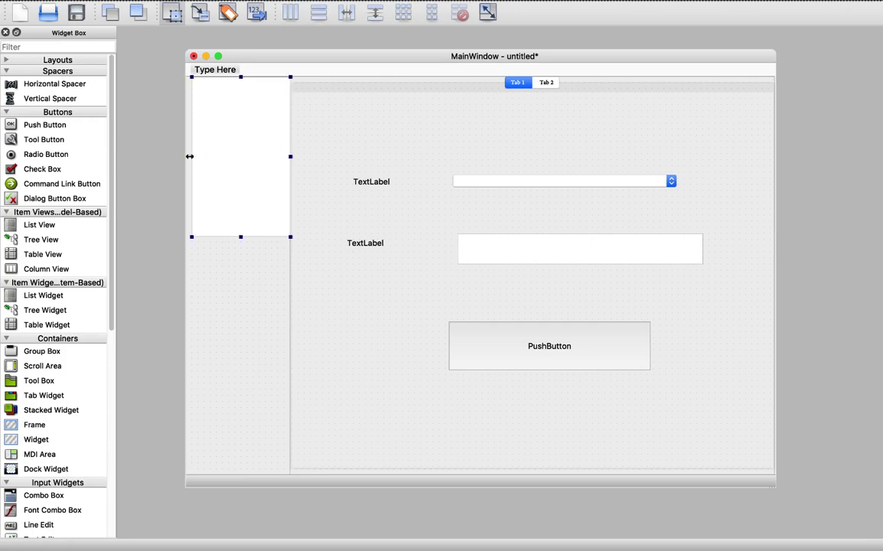
pyautogui.moveTo(190, 156); pyautogui.dragTo(184, 156)
pyautogui.moveTo(235, 237); pyautogui.dragTo(231, 468)
# Add eleven items to the list widget, keeping the default text New Item.
pyautogui.rightClick(225, 220)
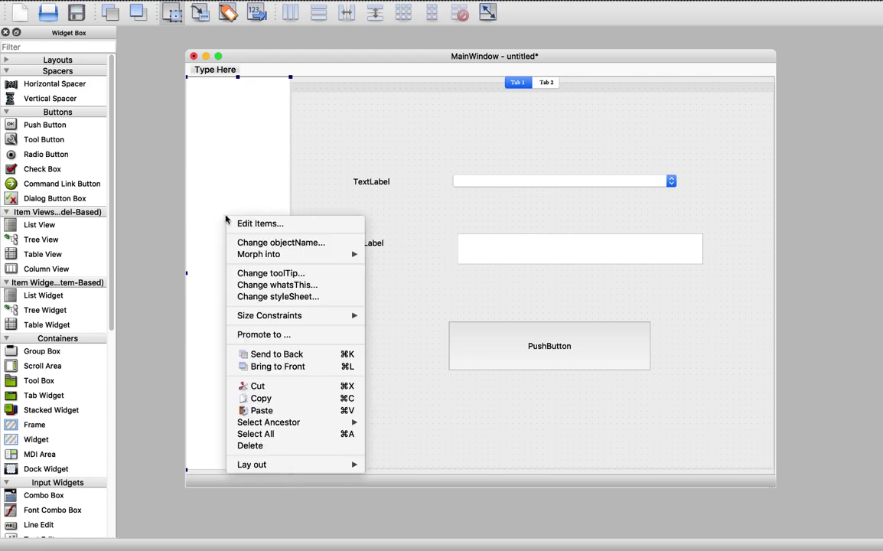
pyautogui.click(242, 230)
pyautogui.doubleClick(286, 316)
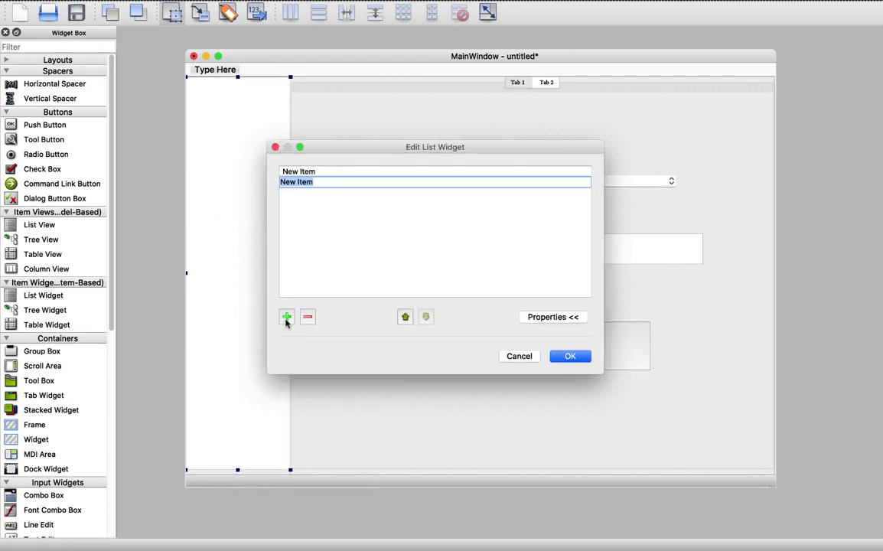
pyautogui.doubleClick(286, 317)
pyautogui.doubleClick(286, 316)
pyautogui.doubleClick(286, 316)
pyautogui.click(286, 316)
pyautogui.doubleClick(286, 317)
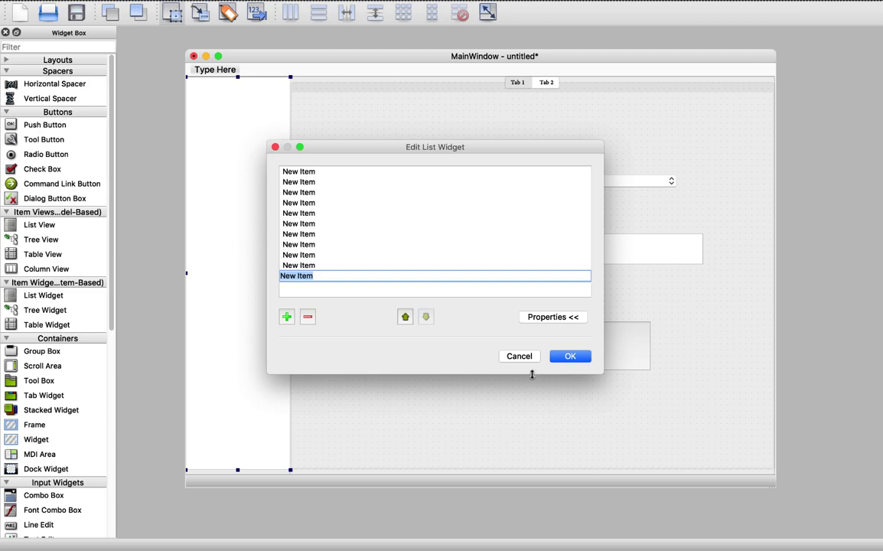
pyautogui.click(571, 356)
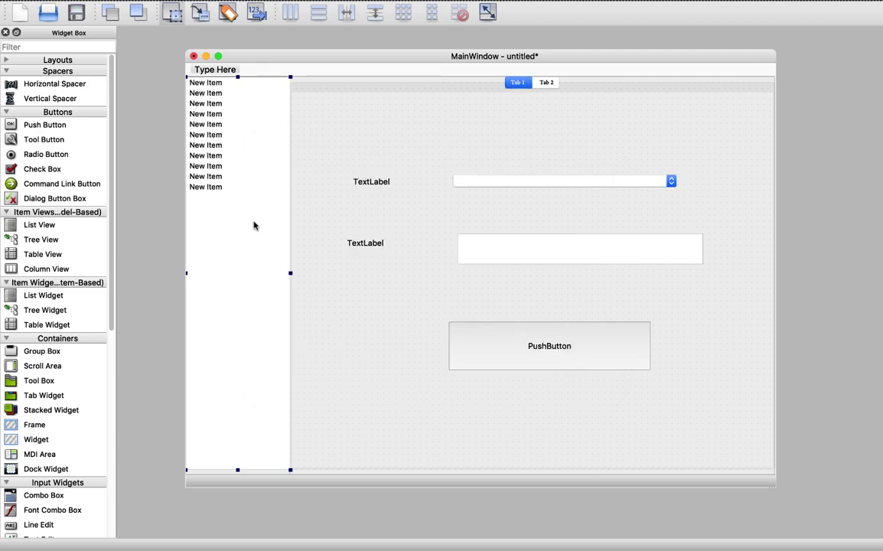
# Preview the form, try the list and line edit, shrink the preview window to check its response, and close it.
pyautogui.hotkey('ctrl', 'r')
pyautogui.moveTo(419, 80); pyautogui.dragTo(383, 62)
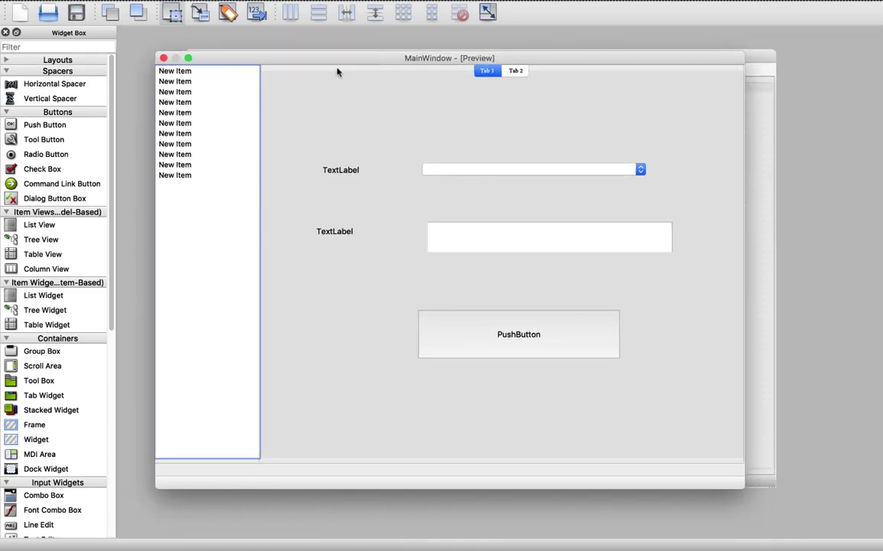
pyautogui.moveTo(175, 71); pyautogui.dragTo(183, 203)
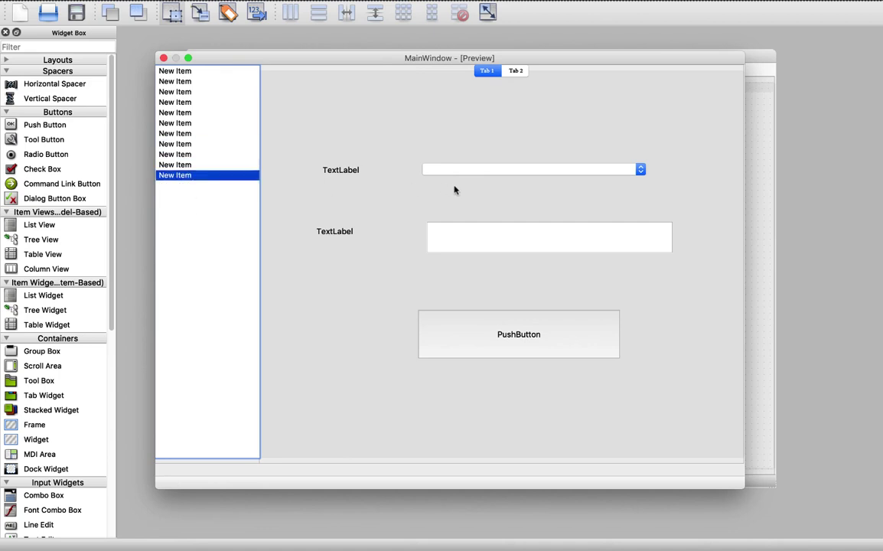
pyautogui.click(476, 235)
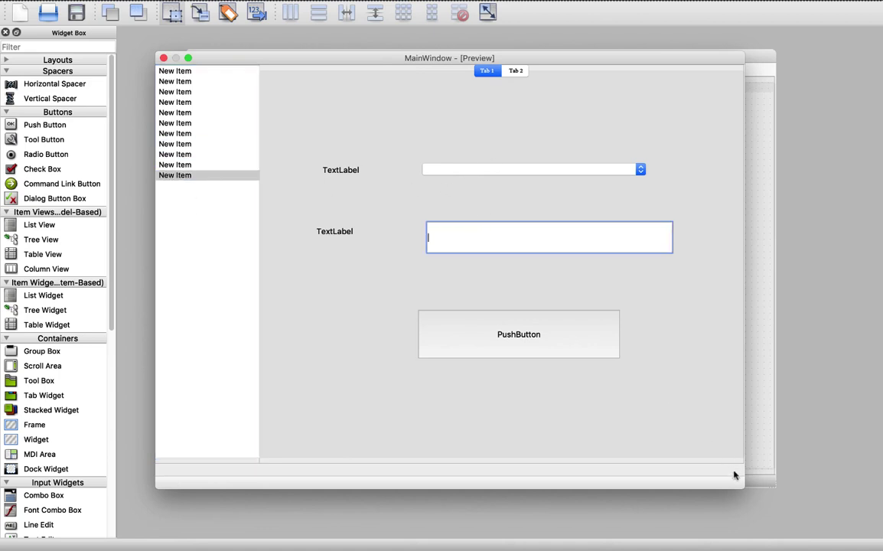
pyautogui.moveTo(739, 482); pyautogui.dragTo(735, 403)
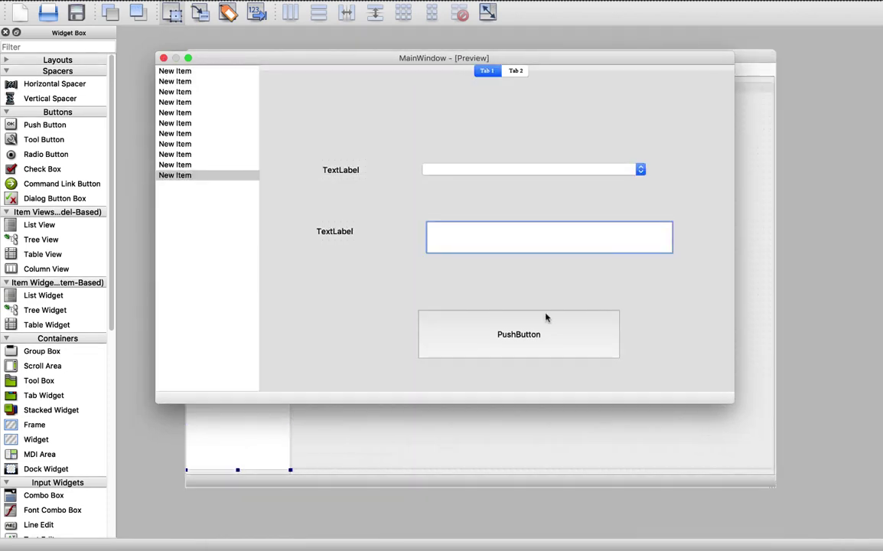
pyautogui.click(163, 59)
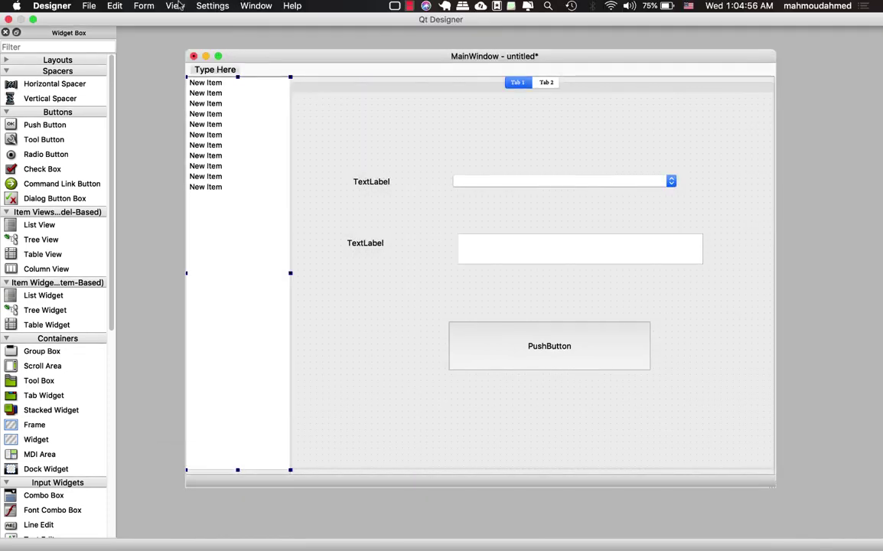
# Show the Object Inspector, hide the Widget Box, and shift the form clear of the inspector.
pyautogui.click(174, 5)
pyautogui.click(192, 62)
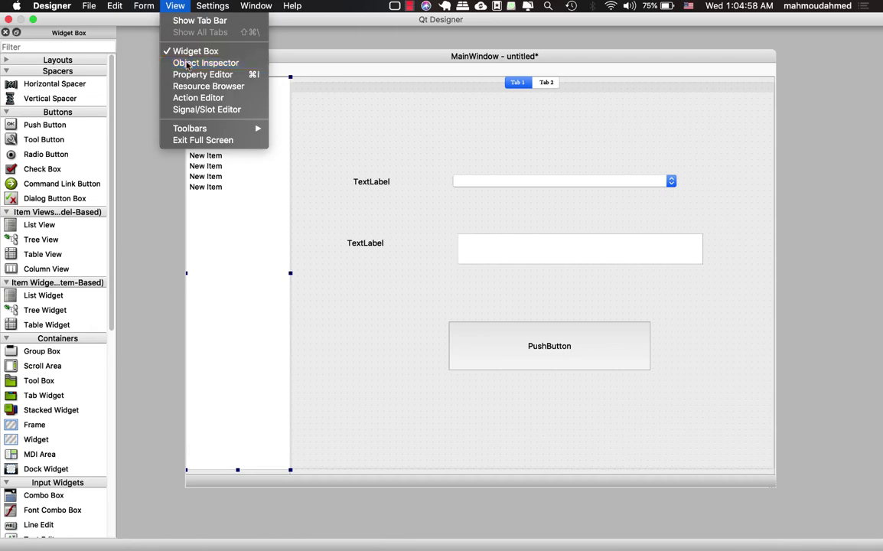
pyautogui.click(4, 32)
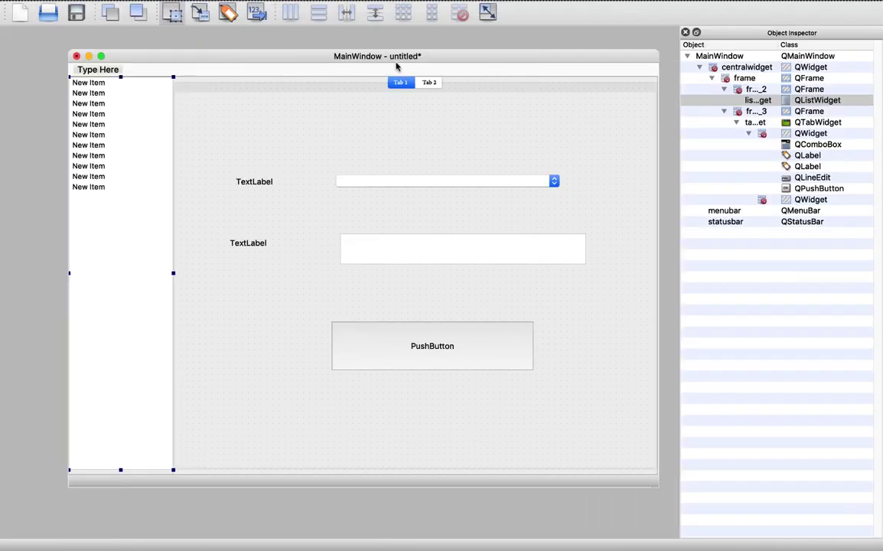
pyautogui.moveTo(417, 62); pyautogui.dragTo(406, 63)
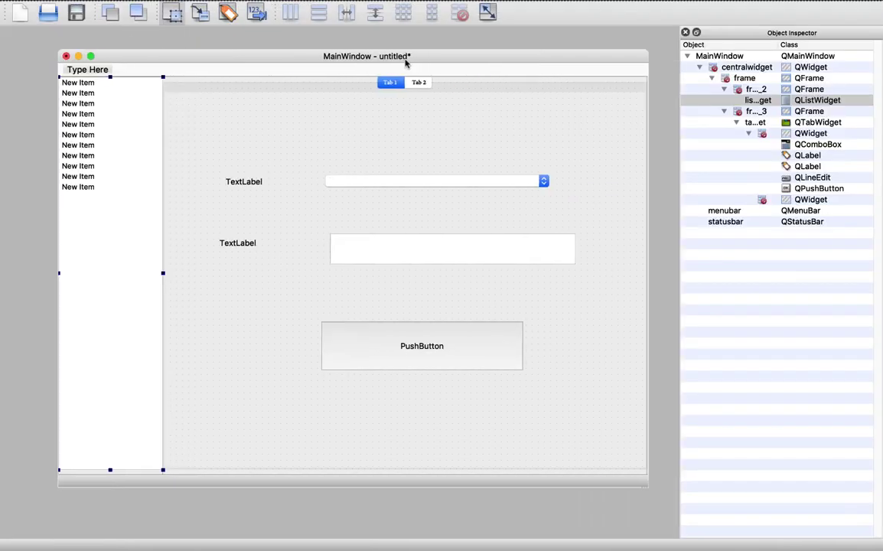
# Apply a grid layout to the outer frame and stretch the collapsed frame back over the whole form.
pyautogui.click(226, 80)
pyautogui.click(745, 80)
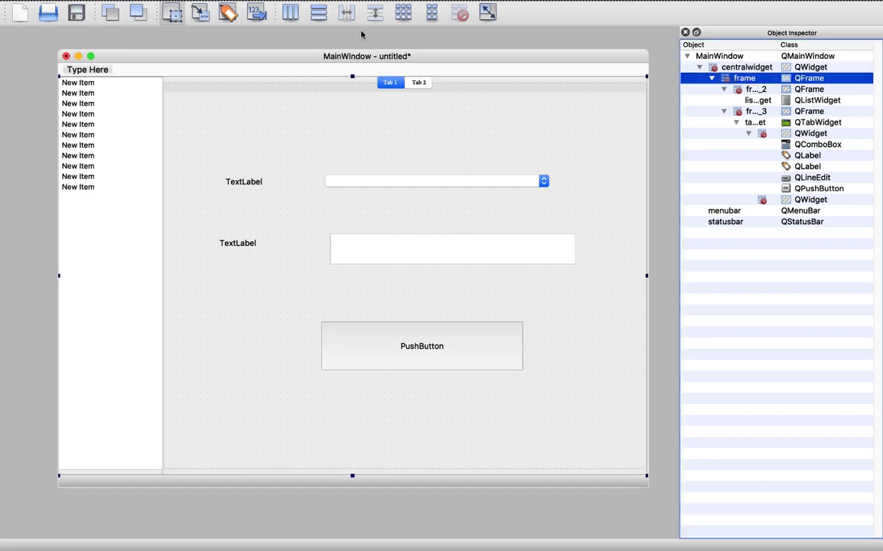
pyautogui.click(403, 13)
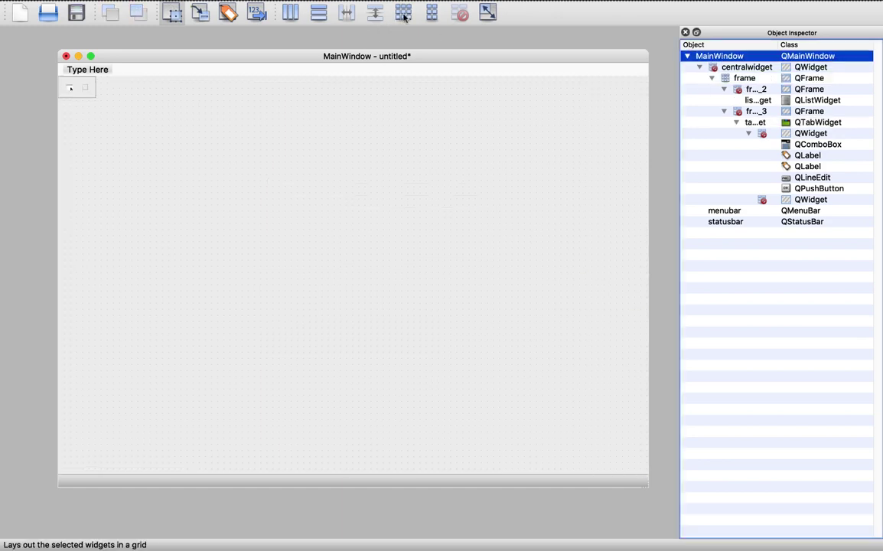
pyautogui.click(92, 98)
pyautogui.moveTo(94, 97); pyautogui.dragTo(643, 475)
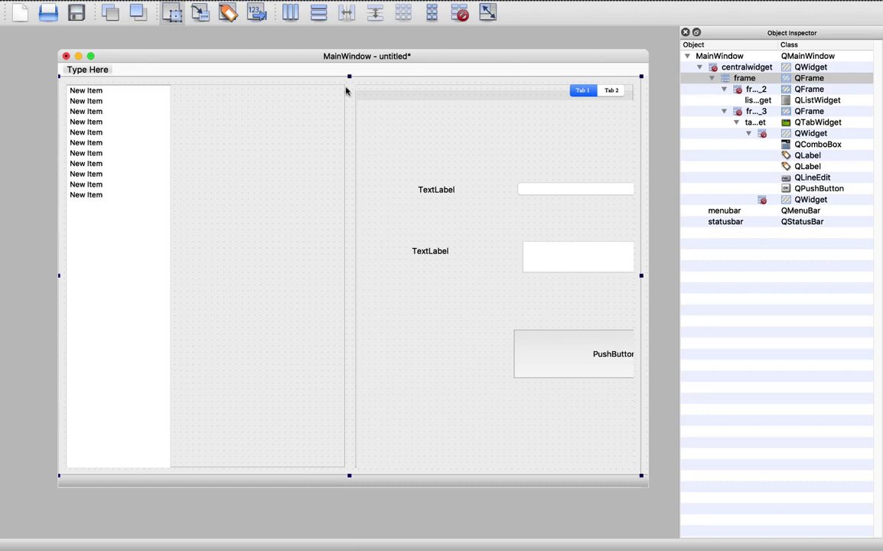
# Lay out the nested frame holding the list widget in a grid and enlarge the outer frame to fill the form.
pyautogui.click(293, 131)
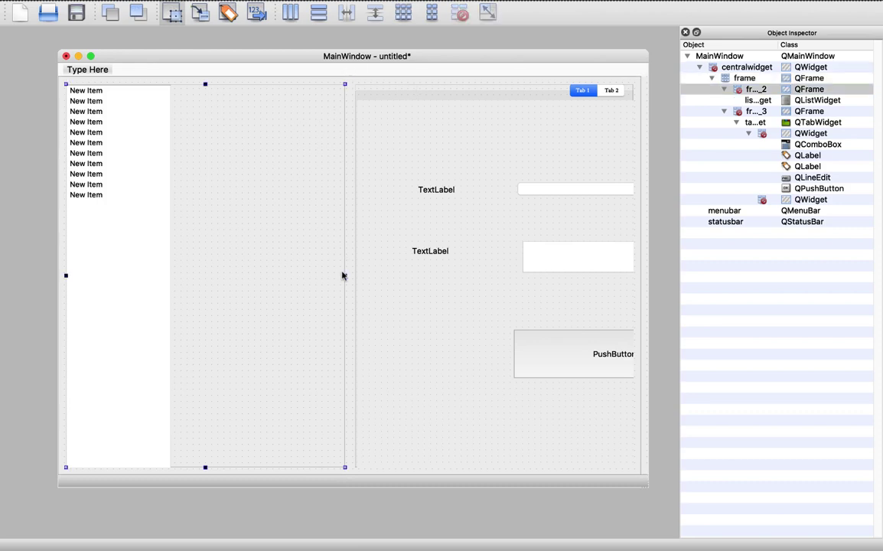
pyautogui.click(751, 91)
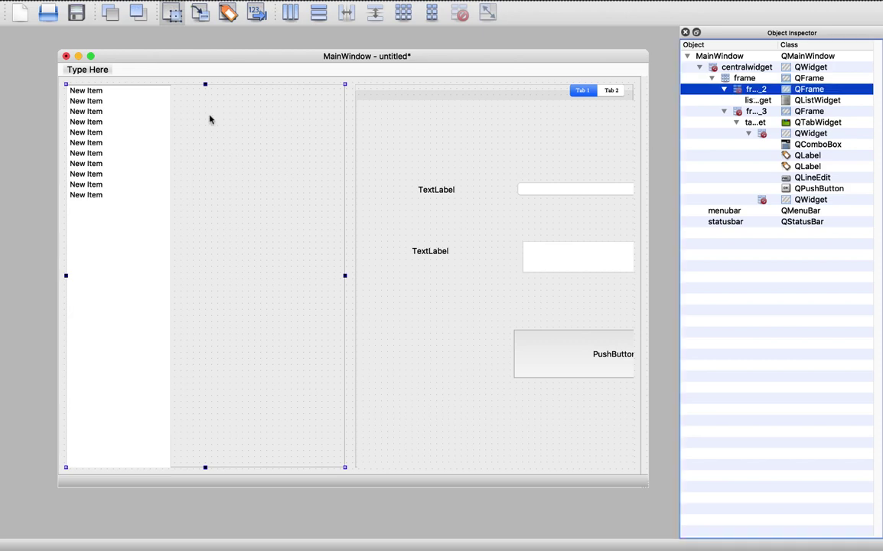
pyautogui.click(404, 13)
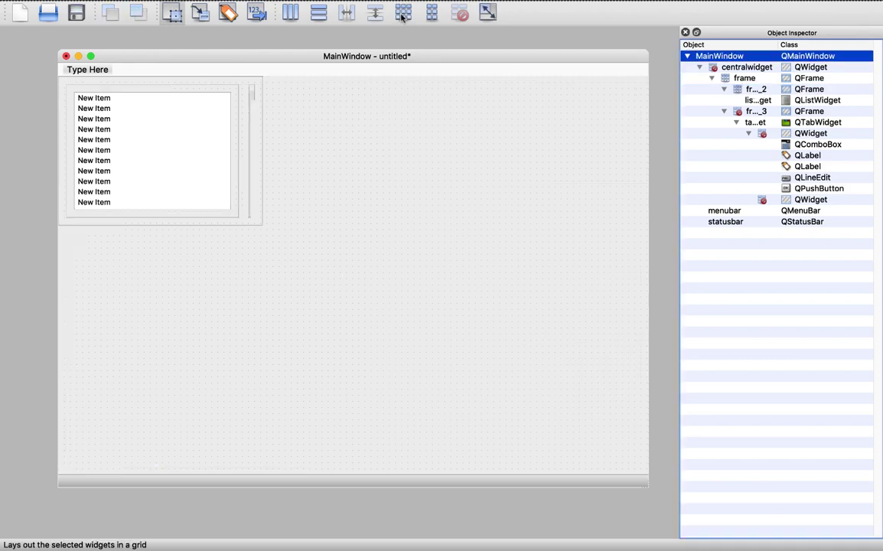
pyautogui.click(258, 224)
pyautogui.moveTo(260, 222); pyautogui.dragTo(642, 472)
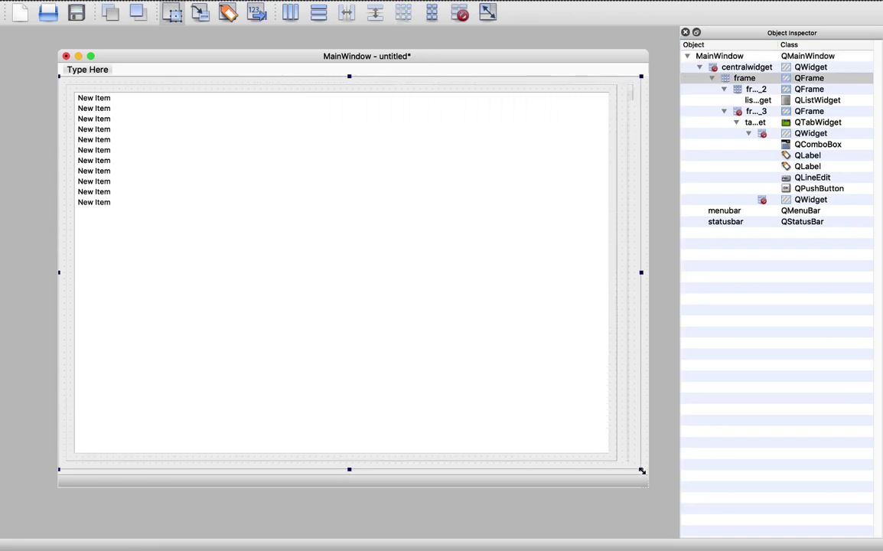
# Lay out the nested frame holding the tab widget in a grid and resize the outer frame to fill the form.
pyautogui.click(739, 111)
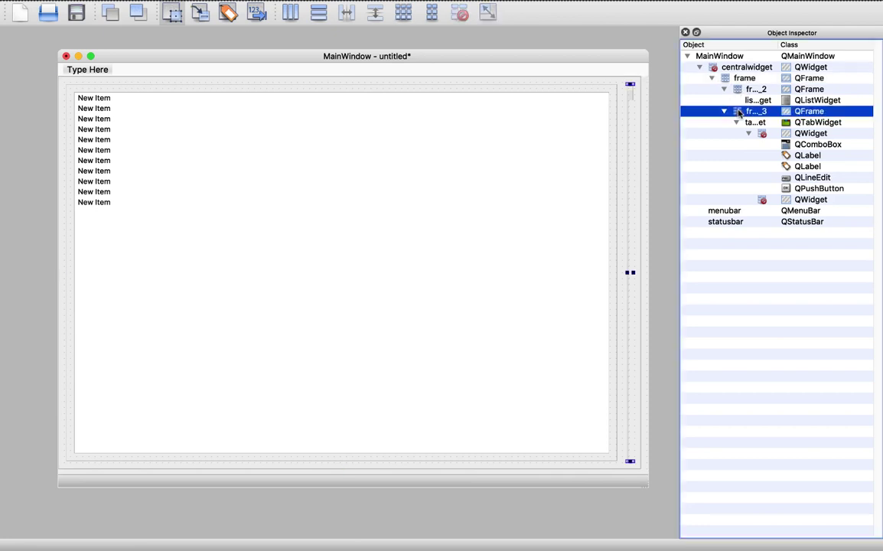
pyautogui.click(404, 13)
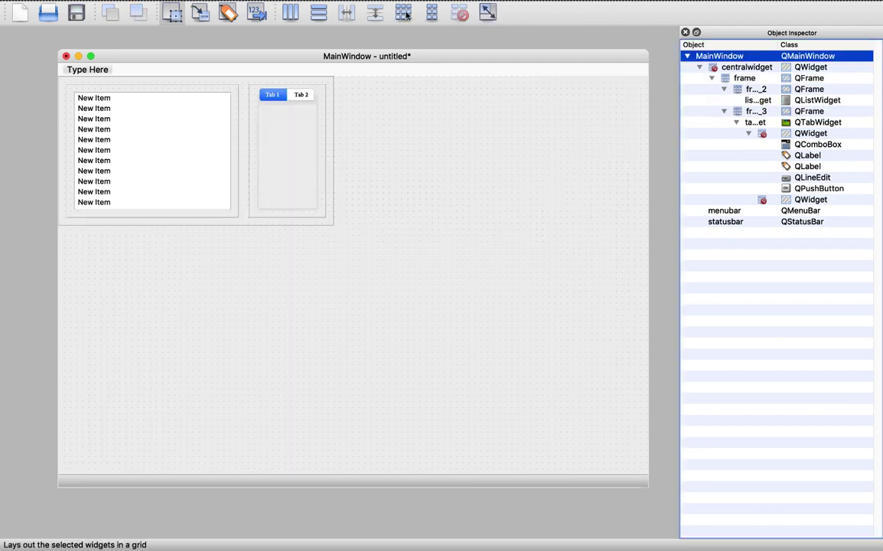
pyautogui.click(331, 225)
pyautogui.moveTo(332, 227); pyautogui.dragTo(646, 472)
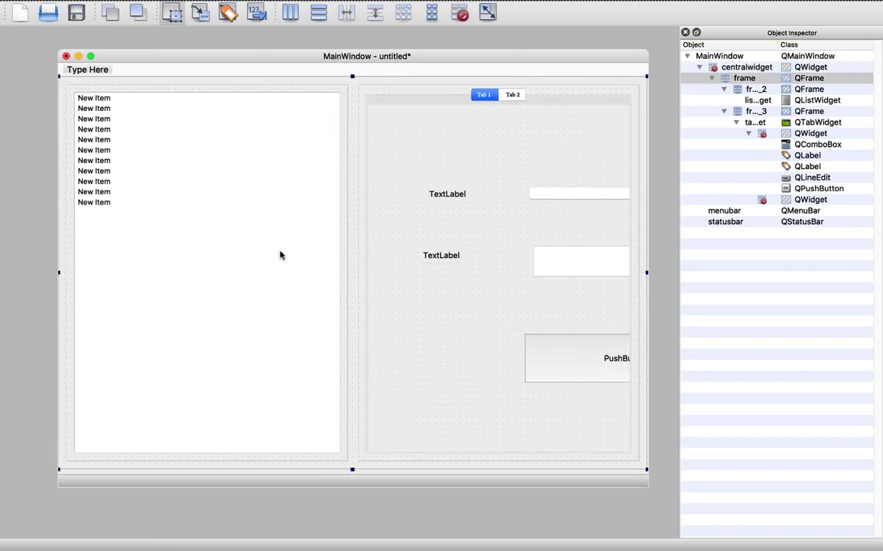
# Preview the form with its nested grid layouts, widen the preview window to check its response, and close it.
pyautogui.hotkey('ctrl', 'r')
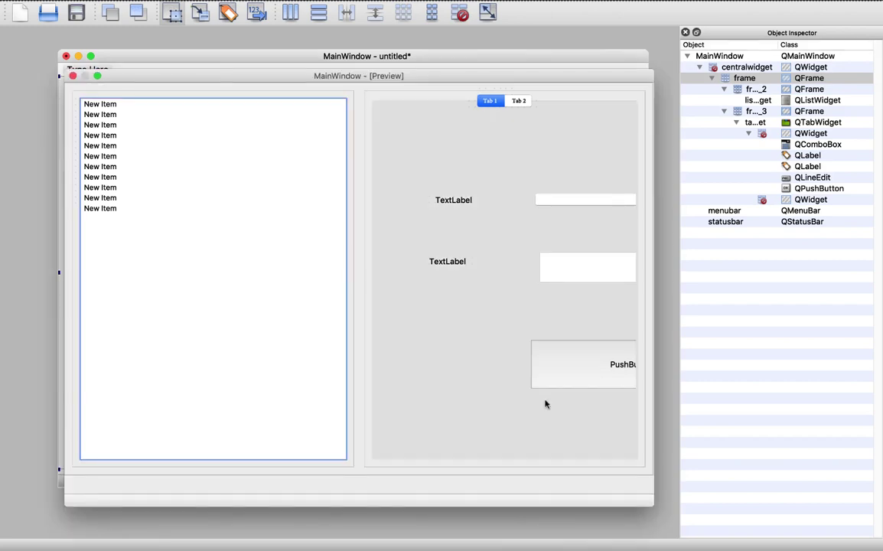
pyautogui.moveTo(644, 506); pyautogui.dragTo(810, 500)
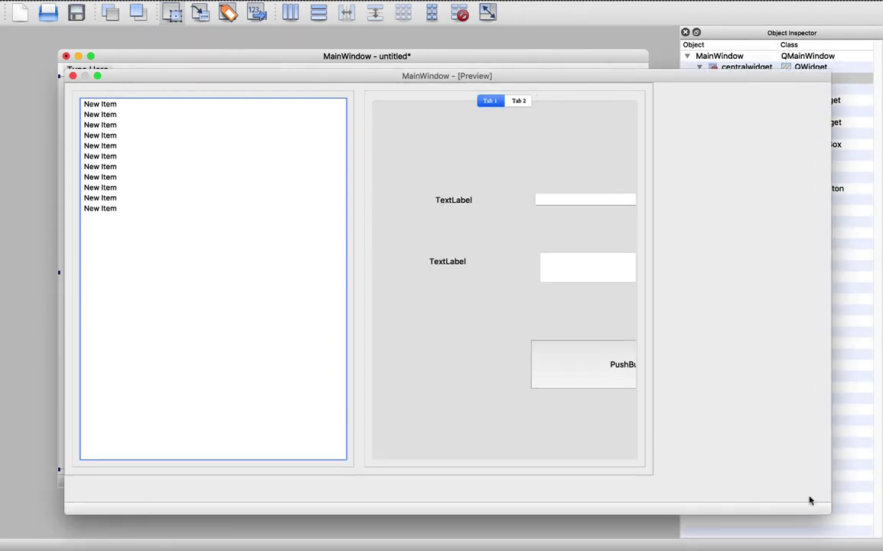
pyautogui.click(72, 76)
# Apply a grid layout to the central widget and check how the form responds in a widened, shortened preview.
pyautogui.click(745, 68)
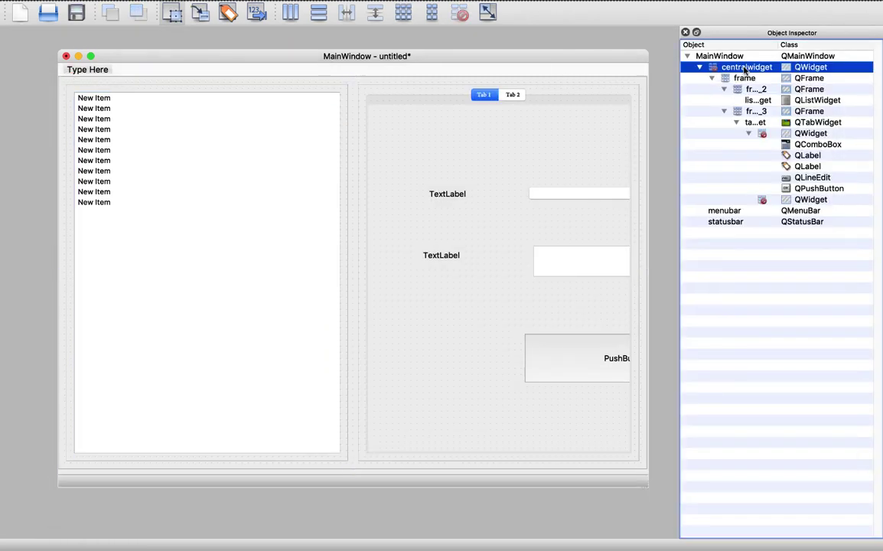
pyautogui.click(402, 15)
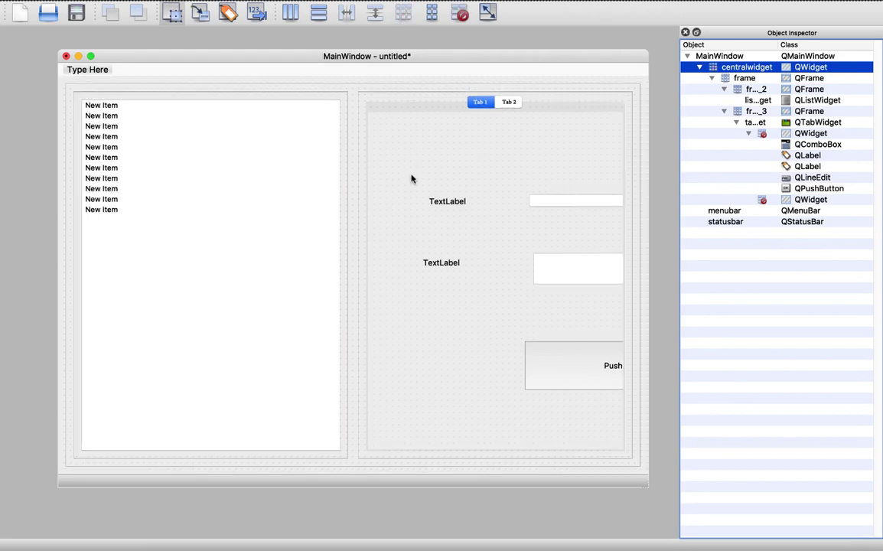
pyautogui.hotkey('ctrl', 'r')
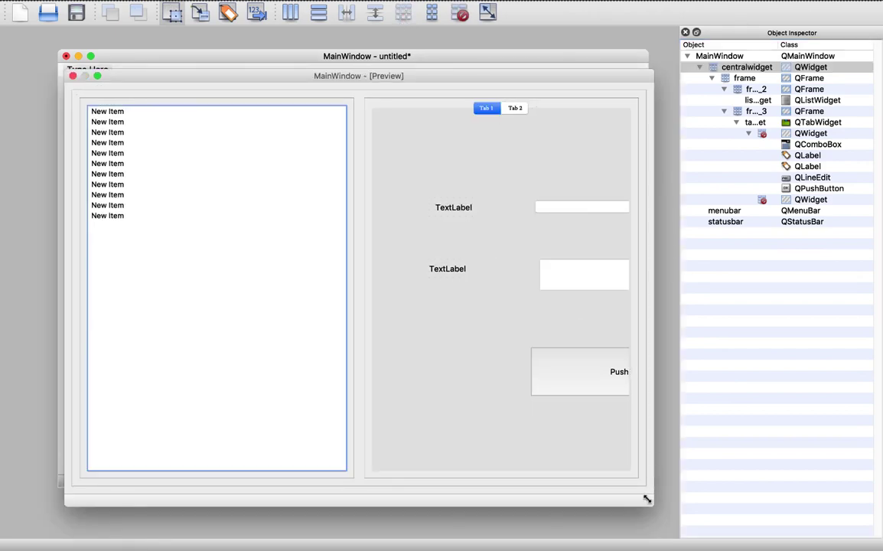
pyautogui.moveTo(644, 498); pyautogui.dragTo(767, 434)
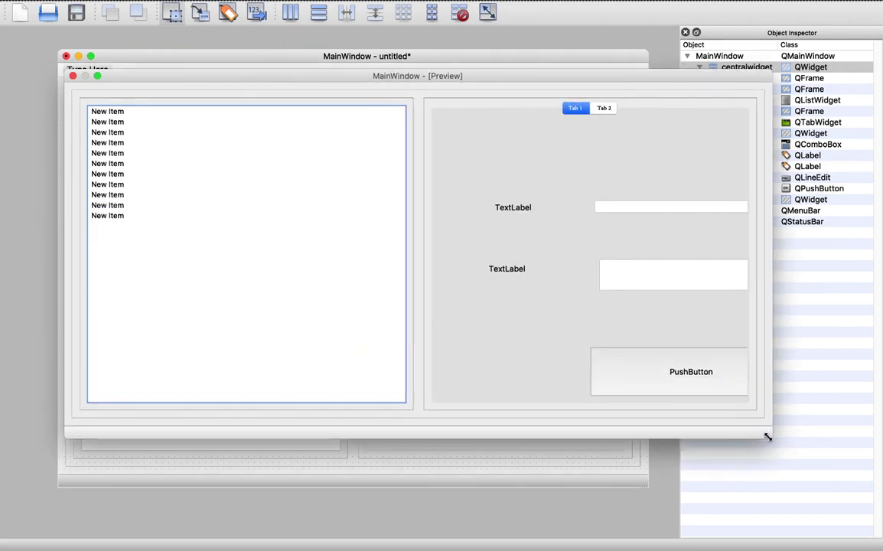
pyautogui.click(72, 77)
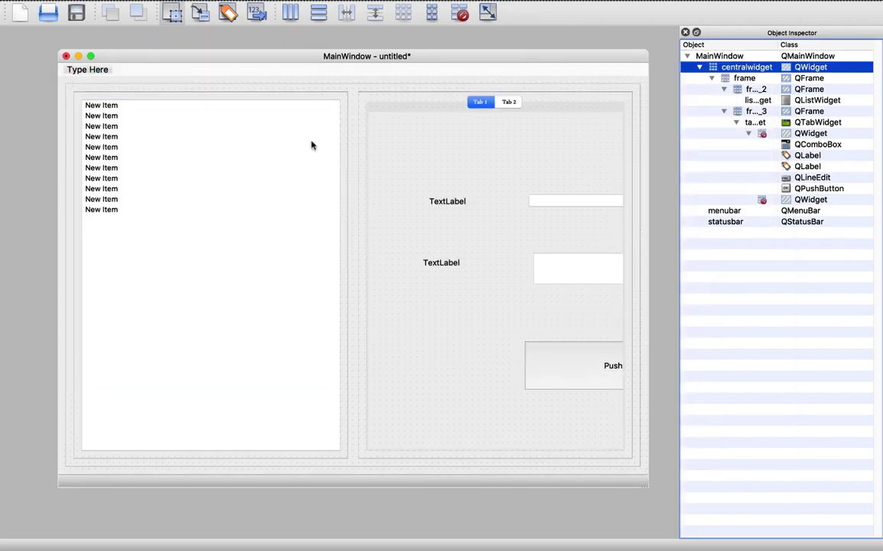
# Show the Property Editor for the frame holding the list widget and set the frame's maximum width to 300.
pyautogui.click(311, 144)
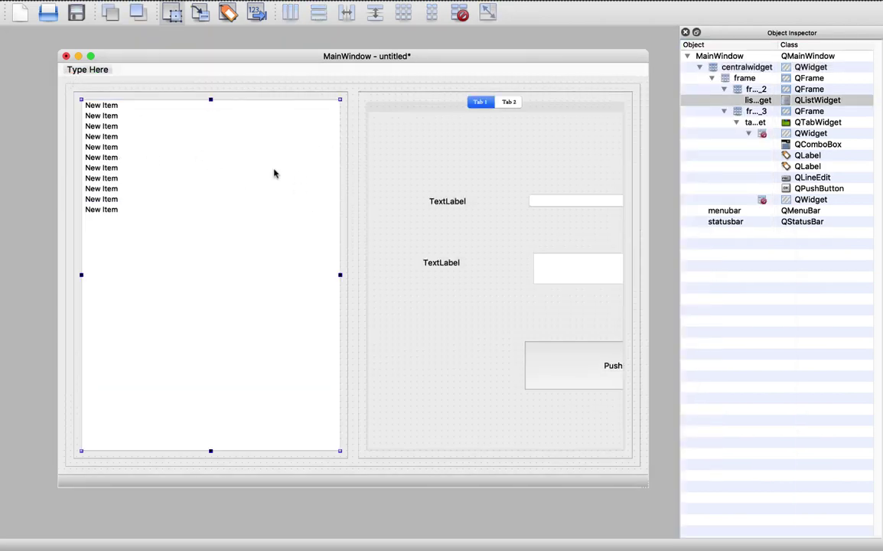
pyautogui.click(746, 90)
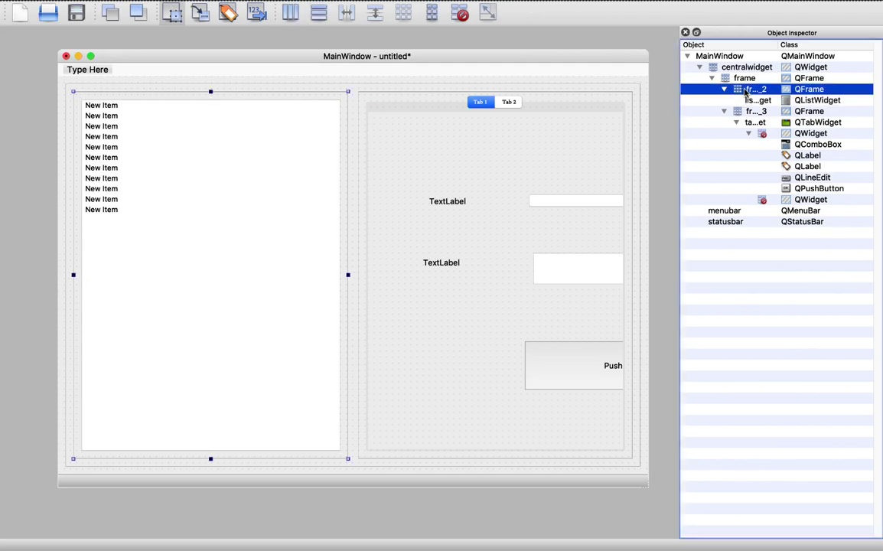
pyautogui.click(175, 5)
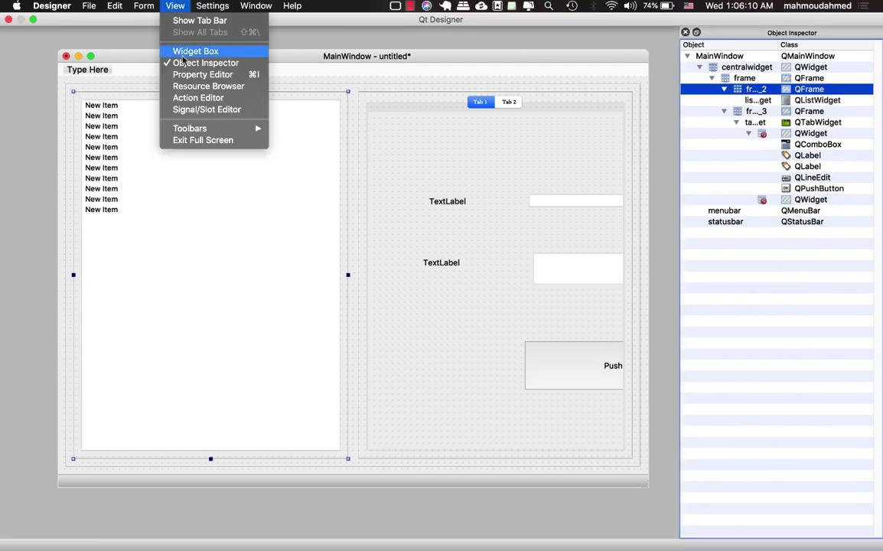
pyautogui.click(178, 74)
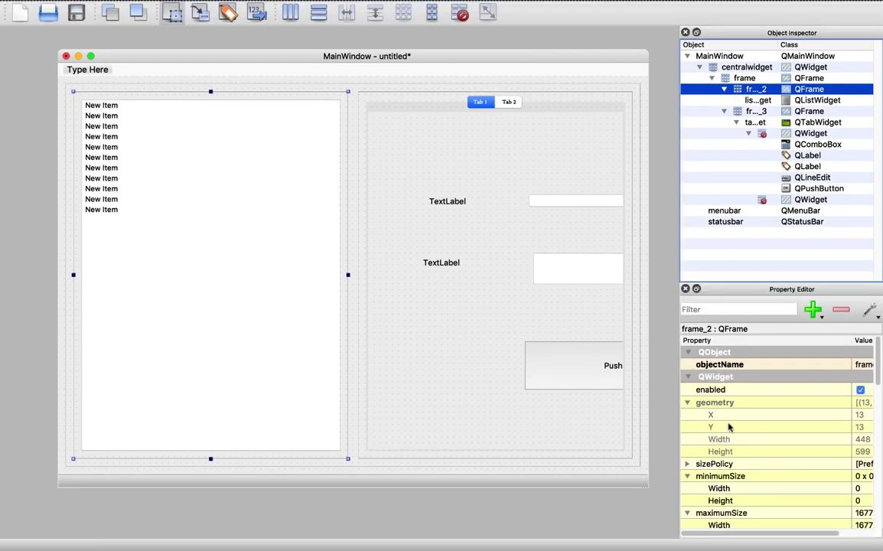
pyautogui.scroll(-3, 729, 427)
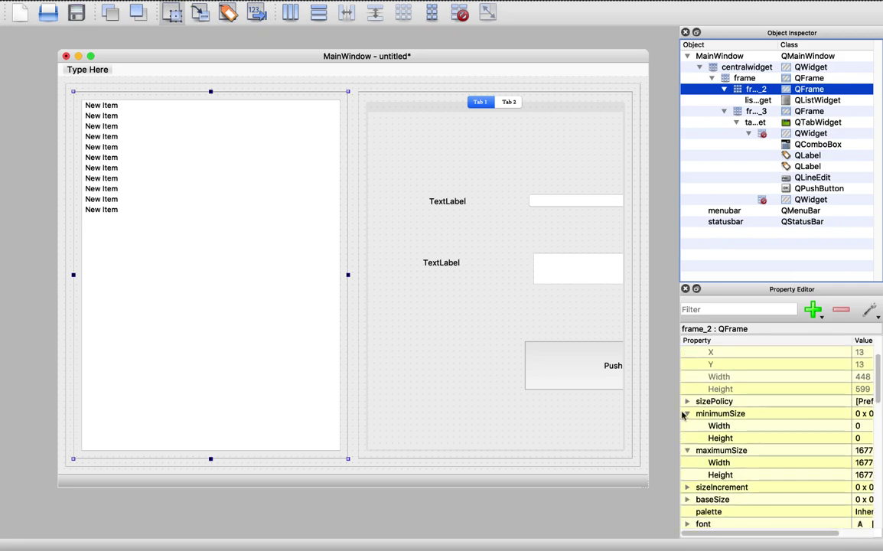
pyautogui.moveTo(683, 414); pyautogui.dragTo(612, 373)
pyautogui.scroll(-1, 668, 451)
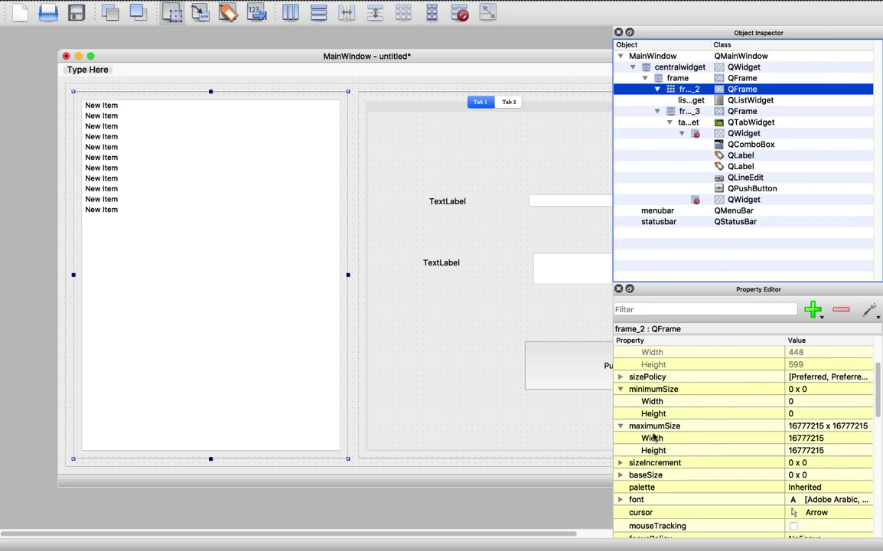
pyautogui.click(806, 438)
pyautogui.write('300')
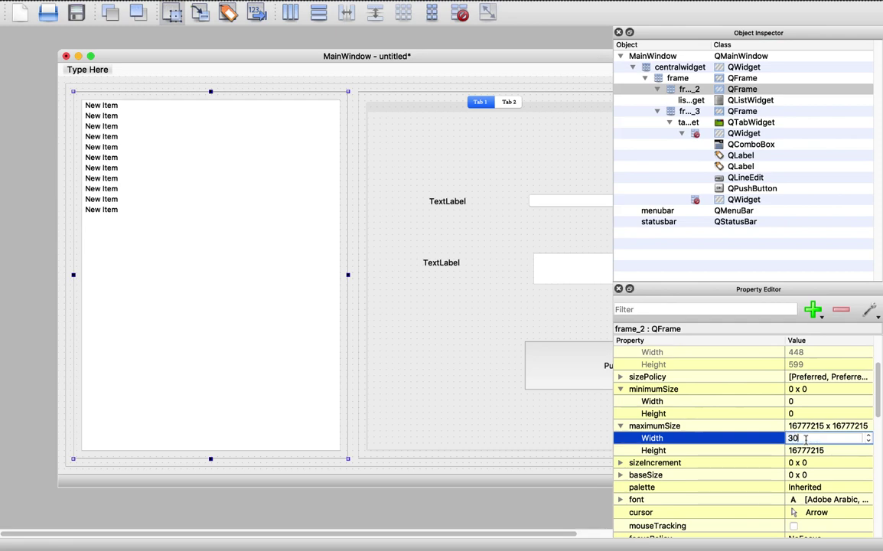
pyautogui.press('Return')
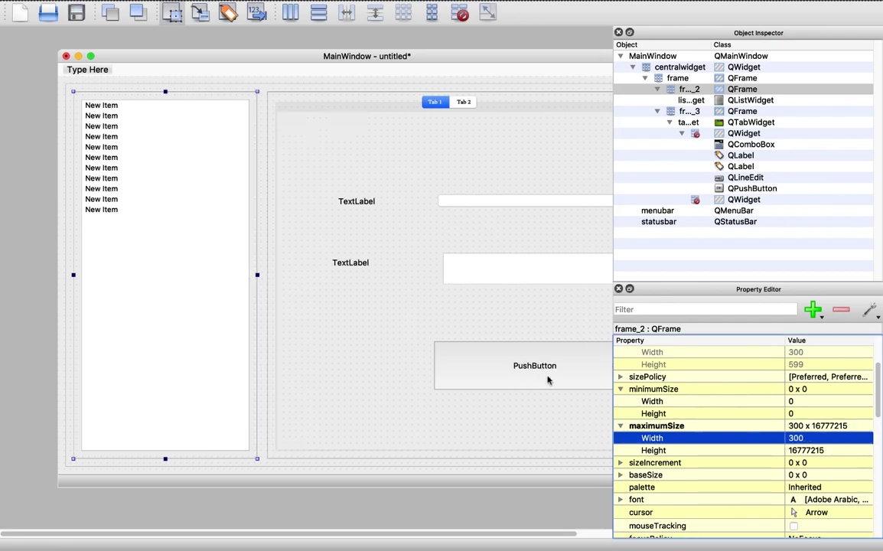
# Reduce the maximum width of the list widget's frame to 200.
pyautogui.click(790, 437)
pyautogui.press('Down')
pyautogui.press('Down')
pyautogui.press('Down')
pyautogui.press('Down')
pyautogui.press('Down')
pyautogui.press('Down')
pyautogui.press('Down')
pyautogui.press('Down')
pyautogui.press('Down')
pyautogui.press('Down')
pyautogui.press('Down')
pyautogui.press('Down')
pyautogui.press('Down')
pyautogui.press('Down')
pyautogui.press('Down')
pyautogui.press('Down')
pyautogui.press('Down')
pyautogui.press('Down')
pyautogui.press('Down')
pyautogui.press('Down')
pyautogui.press('Down')
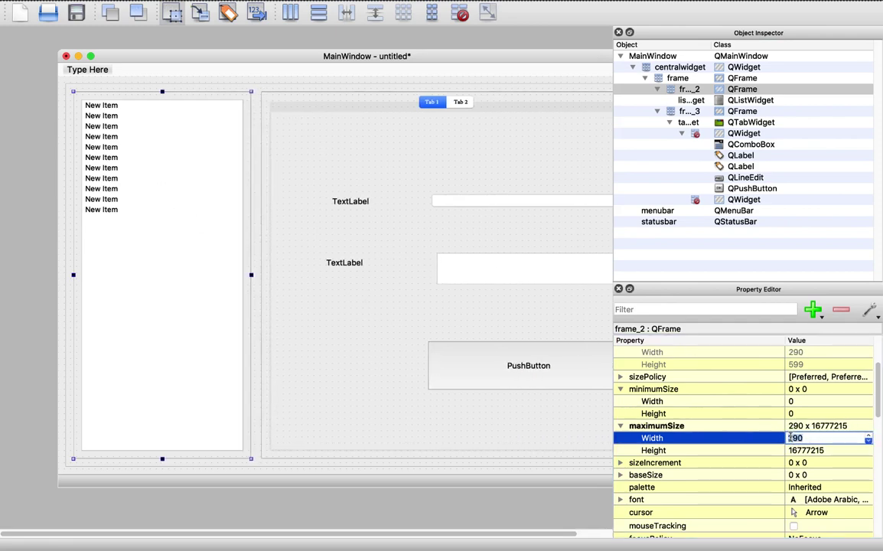
pyautogui.press('Down')
pyautogui.press('Down')
pyautogui.press('Down')
pyautogui.press('Down')
pyautogui.press('Down')
pyautogui.press('Down')
pyautogui.press('Down')
pyautogui.press('Down')
pyautogui.press('Down')
pyautogui.press('Down')
pyautogui.press('Down')
pyautogui.press('Down')
pyautogui.press('Down')
pyautogui.press('Down')
pyautogui.press('Down')
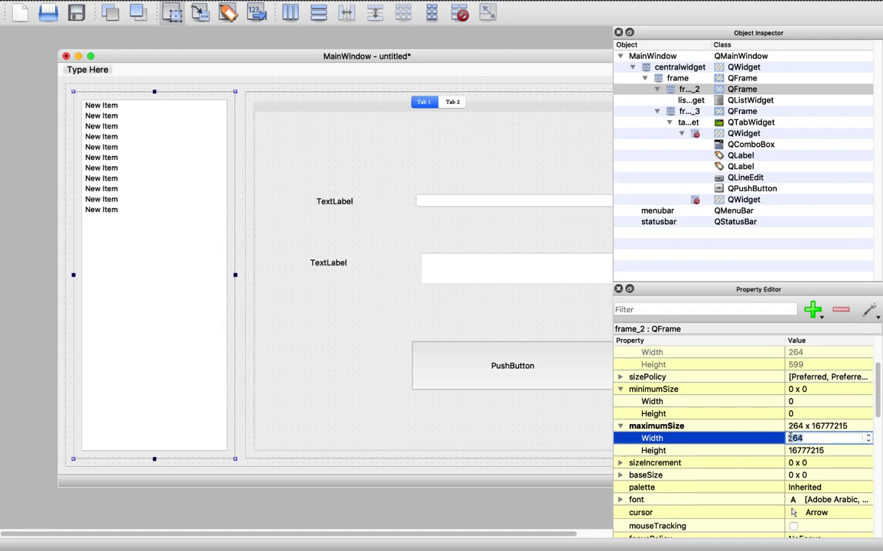
pyautogui.press('Down')
pyautogui.press('Down')
pyautogui.press('Down')
pyautogui.press('Down')
pyautogui.press('Down')
pyautogui.press('Down')
pyautogui.press('Down')
pyautogui.press('Down')
pyautogui.press('Down')
pyautogui.press('Down')
pyautogui.press('Down')
pyautogui.press('Down')
pyautogui.press('Down')
pyautogui.press('Down')
pyautogui.press('Down')
pyautogui.press('Down')
pyautogui.press('Down')
pyautogui.press('Down')
pyautogui.press('Down')
pyautogui.press('Down')
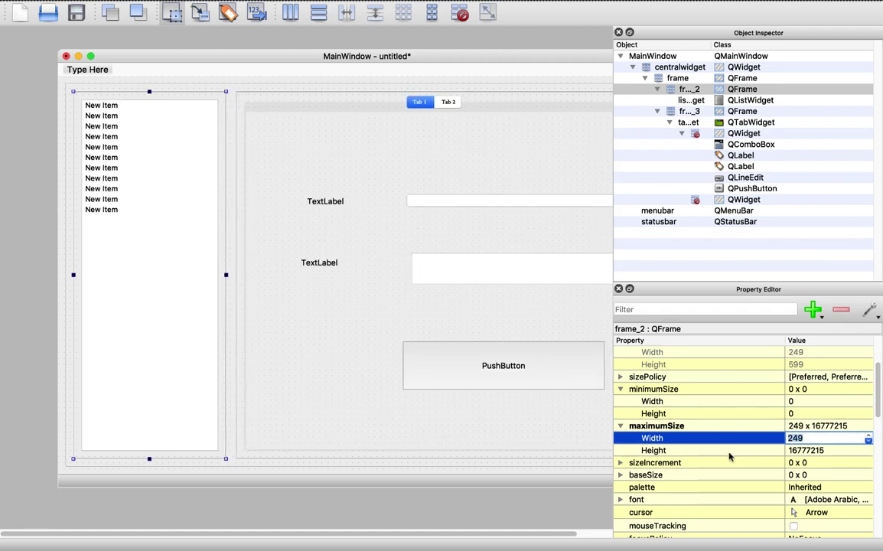
pyautogui.press('Down')
pyautogui.press('Down')
pyautogui.press('Down')
pyautogui.press('Down')
pyautogui.press('Down')
pyautogui.press('Down')
pyautogui.press('Down')
pyautogui.press('Down')
pyautogui.press('Down')
pyautogui.press('Down')
pyautogui.press('Down')
pyautogui.press('Down')
pyautogui.press('Down')
pyautogui.press('Down')
pyautogui.press('Down')
pyautogui.press('Down')
pyautogui.press('Down')
pyautogui.press('Down')
pyautogui.press('Down')
pyautogui.press('Down')
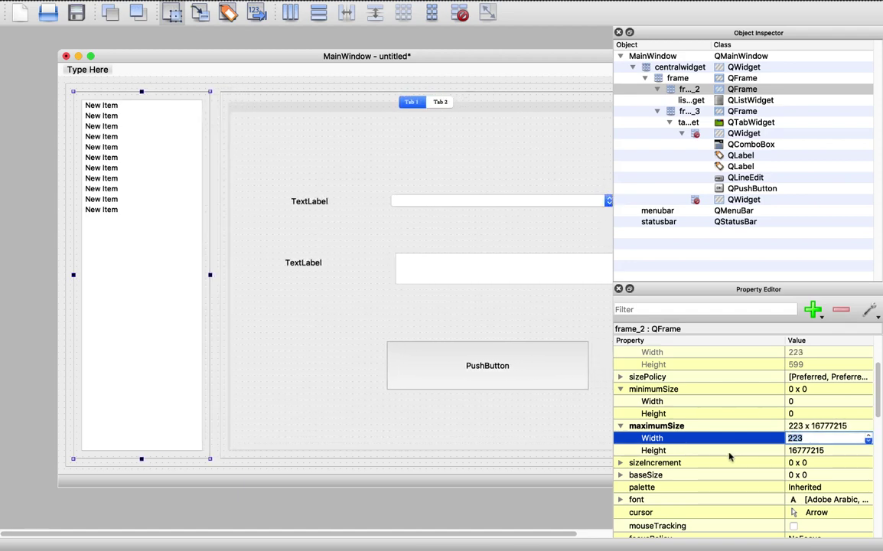
pyautogui.press('Down')
pyautogui.press('Down')
pyautogui.press('Down')
pyautogui.press('Down')
pyautogui.press('Down')
pyautogui.press('Down')
pyautogui.press('Down')
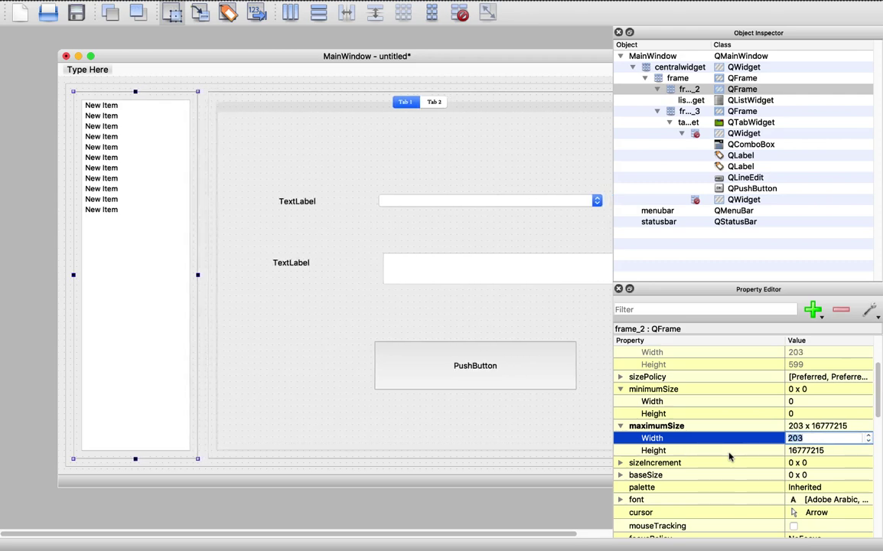
pyautogui.press('Return')
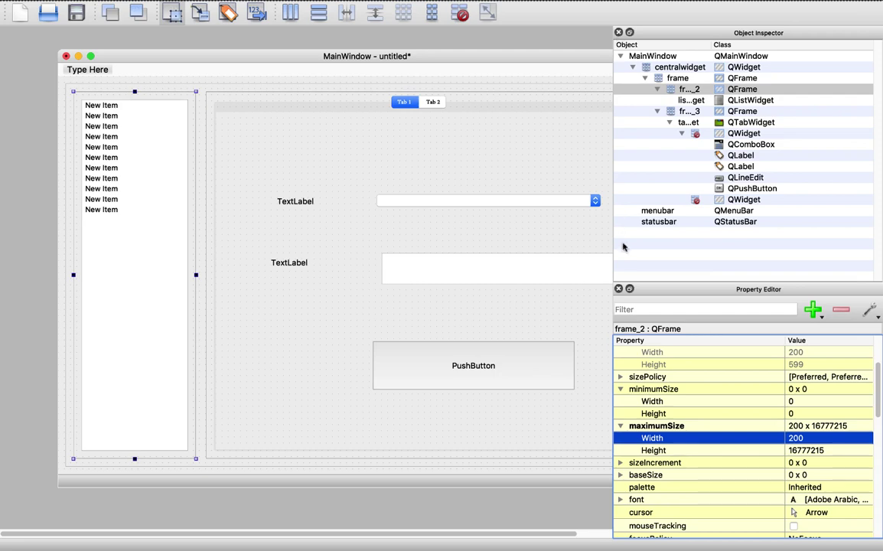
# Close the Property Editor and the Object Inspector to free space around the form.
pyautogui.click(619, 289)
pyautogui.moveTo(562, 3)
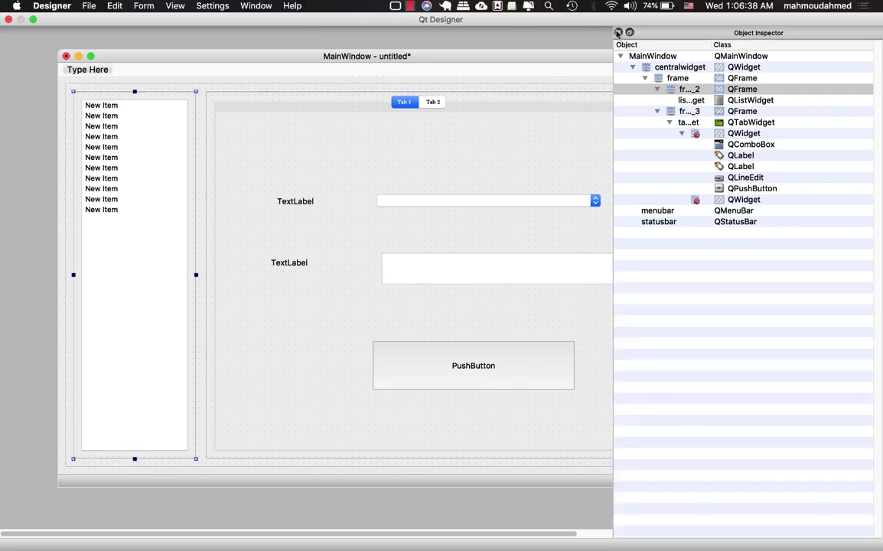
pyautogui.click(528, 83)
pyautogui.click(618, 34)
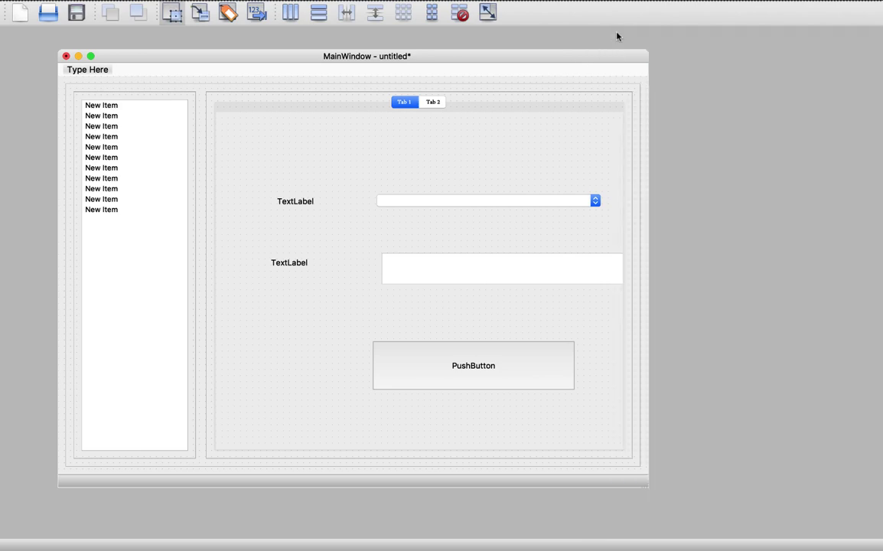
# Select the combo box, both labels, the line edit and the push button on Tab 1 and move them together up and left.
pyautogui.click(497, 199)
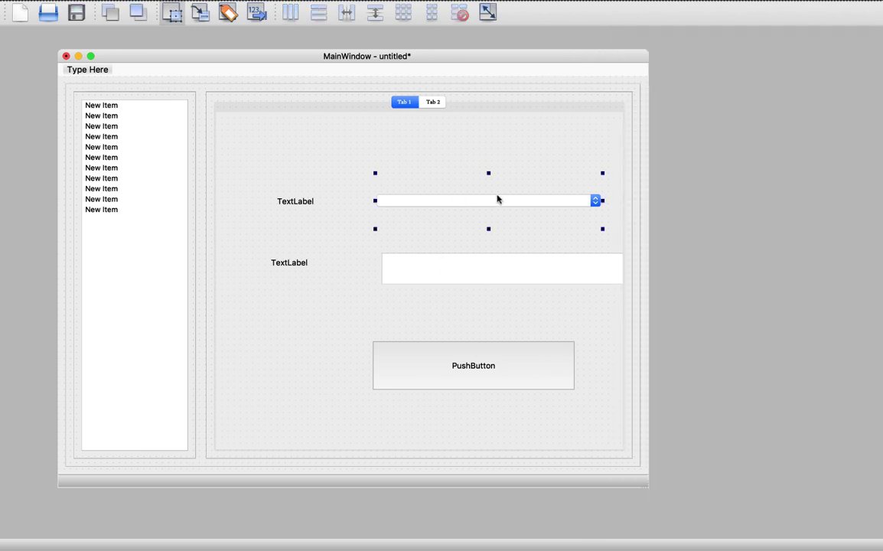
pyautogui.keyDown('shift'); pyautogui.click(295, 201); pyautogui.keyUp('shift')
pyautogui.keyDown('shift'); pyautogui.click(417, 254); pyautogui.keyUp('shift')
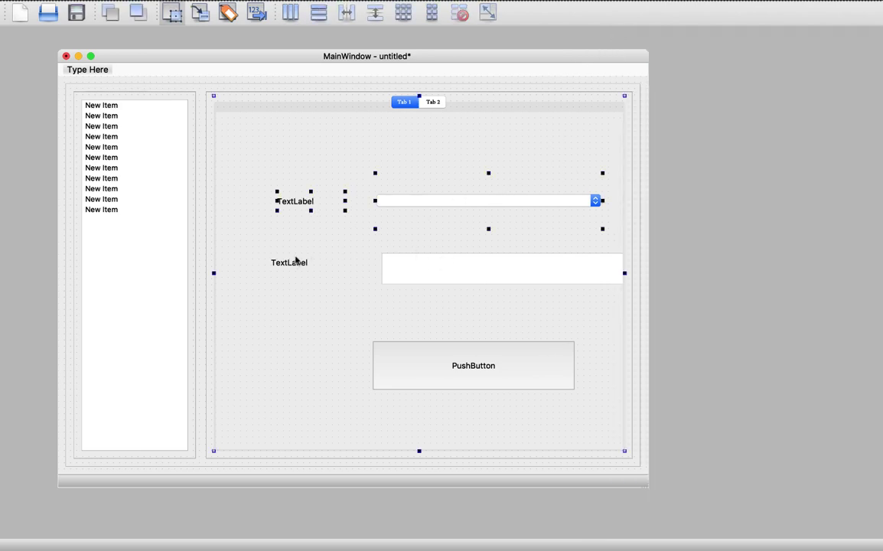
pyautogui.keyDown('shift'); pyautogui.click(291, 262); pyautogui.keyUp('shift')
pyautogui.keyDown('shift'); pyautogui.click(380, 268); pyautogui.keyUp('shift')
pyautogui.keyDown('shift'); pyautogui.click(352, 334); pyautogui.keyUp('shift')
pyautogui.keyDown('shift'); pyautogui.click(436, 367); pyautogui.keyUp('shift')
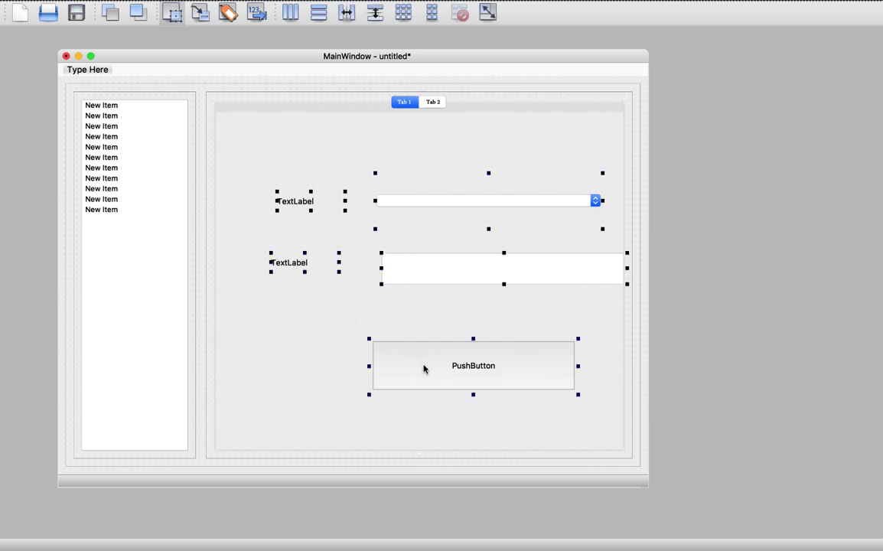
pyautogui.moveTo(436, 367); pyautogui.dragTo(423, 369)
pyautogui.press('Left')
pyautogui.press('Left')
pyautogui.press('Left')
pyautogui.press('Left')
pyautogui.press('Up')
pyautogui.press('Up')
pyautogui.press('Up')
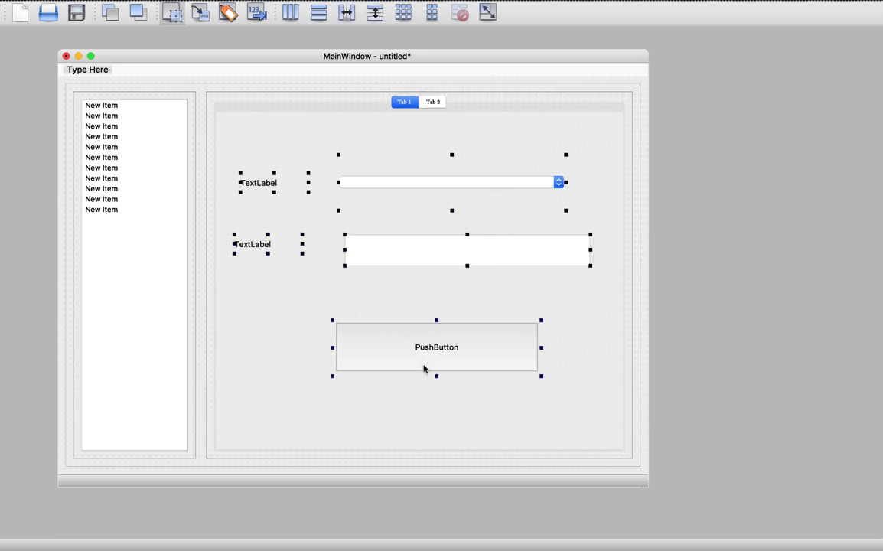
# Preview the form, check it at full screen and at larger and smaller window sizes, and close the preview.
pyautogui.press('super+r')
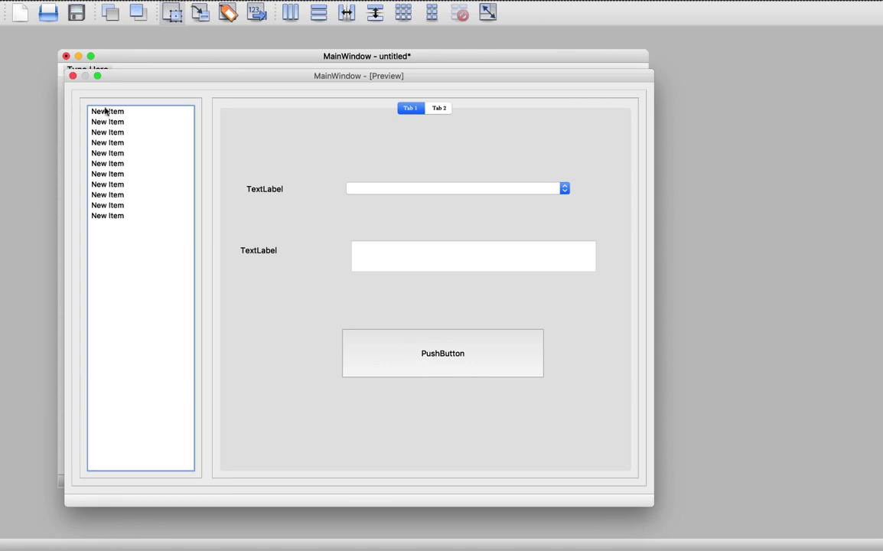
pyautogui.click(97, 77)
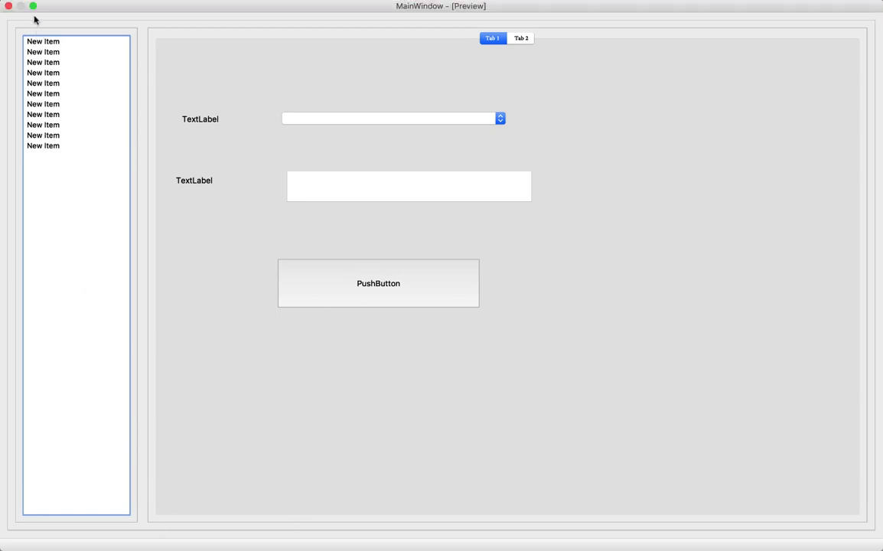
pyautogui.click(33, 6)
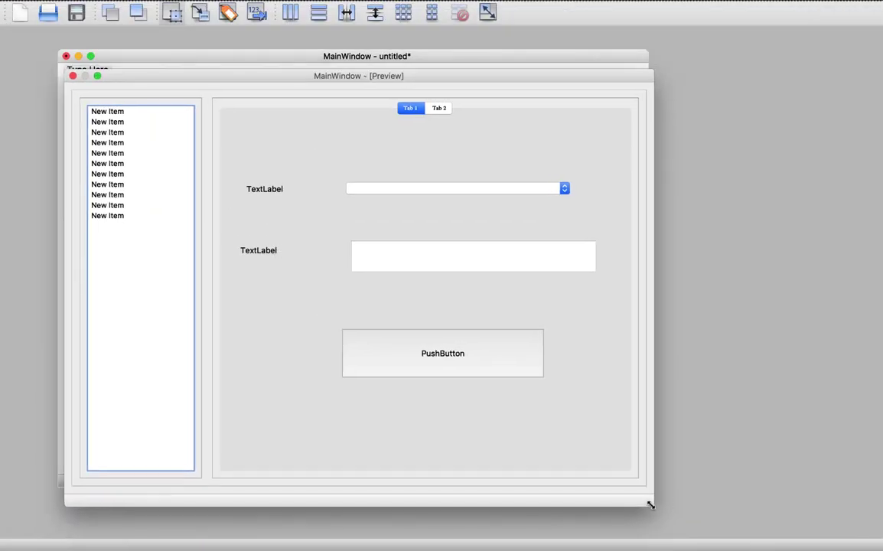
pyautogui.moveTo(650, 505); pyautogui.dragTo(734, 470)
pyautogui.moveTo(276, 243); pyautogui.dragTo(504, 389)
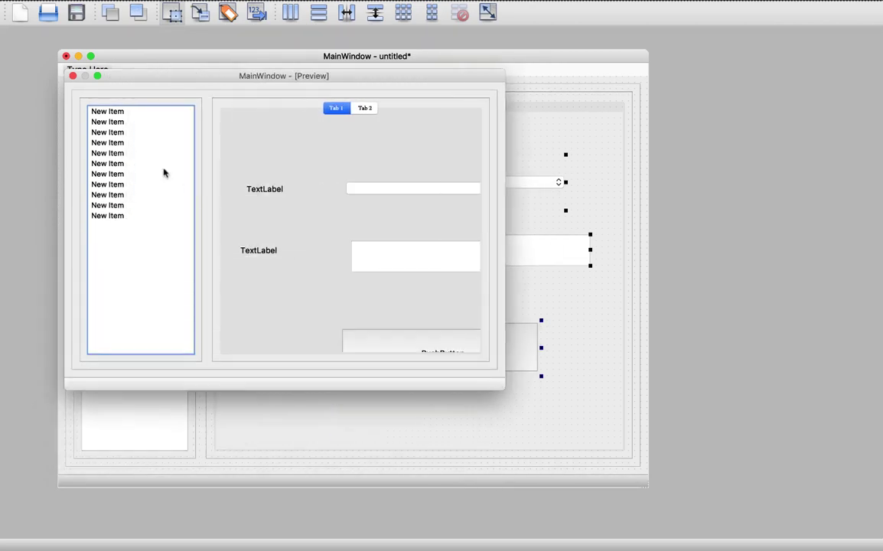
pyautogui.click(72, 76)
# Lay out the Tab 1 widgets in a grid and add a vertical spacer below the push button.
pyautogui.click(335, 134)
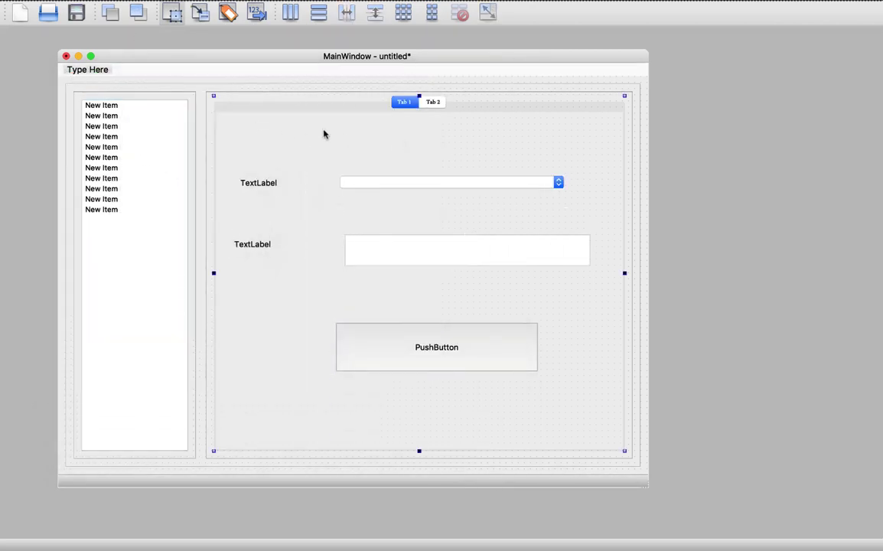
pyautogui.click(404, 14)
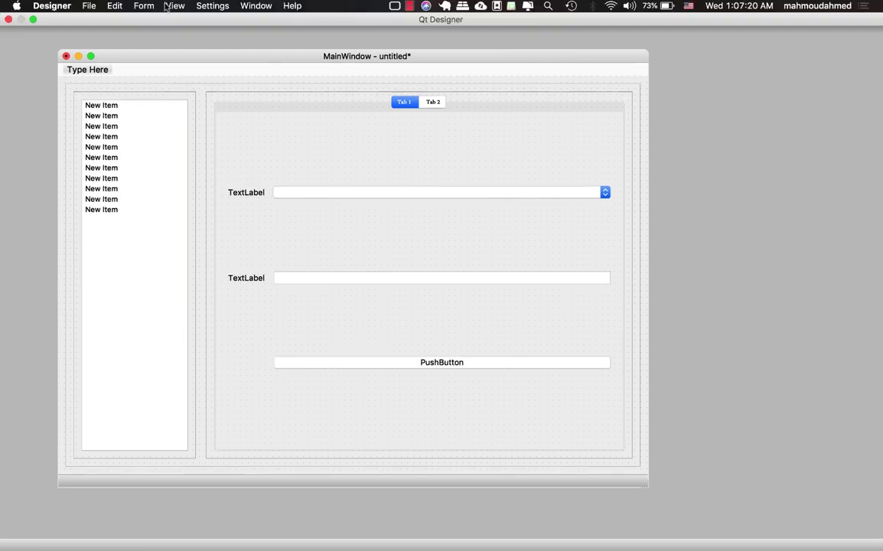
pyautogui.click(175, 6)
pyautogui.click(174, 52)
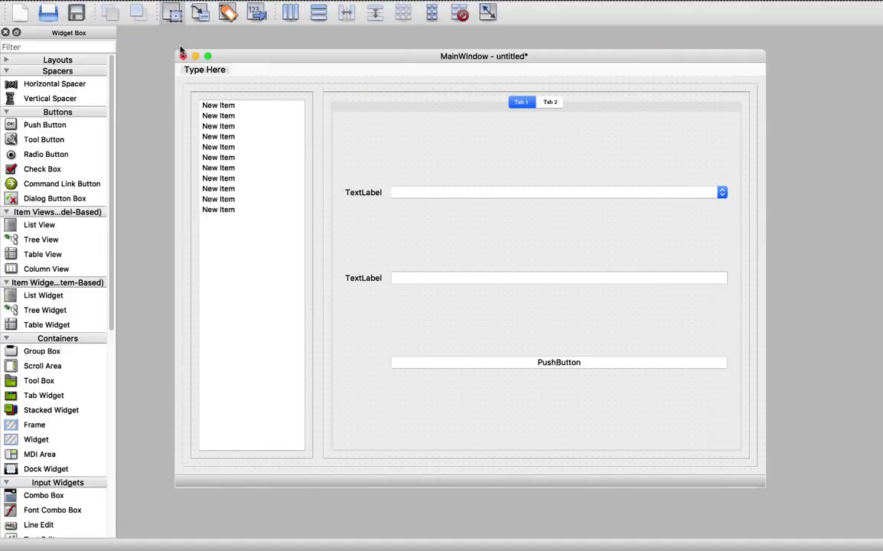
pyautogui.moveTo(37, 97); pyautogui.dragTo(531, 426)
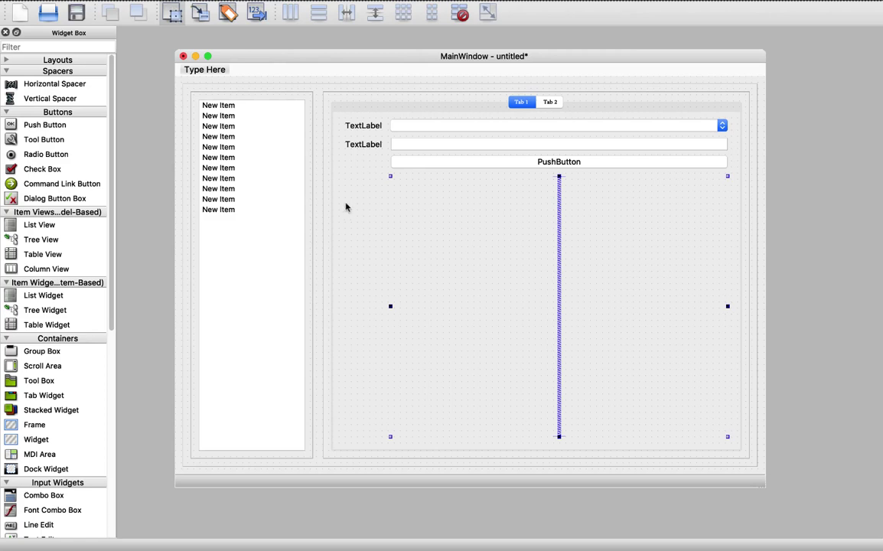
# Preview the form with the spacer and shrink the preview window to check how the Tab 1 widgets respond.
pyautogui.press('super+r')
pyautogui.moveTo(467, 81); pyautogui.dragTo(413, 58)
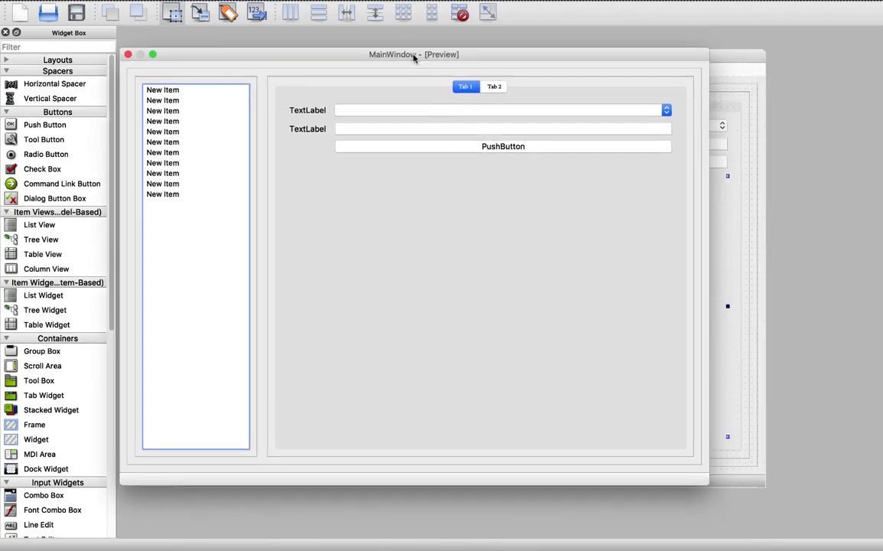
pyautogui.moveTo(705, 482); pyautogui.dragTo(367, 374)
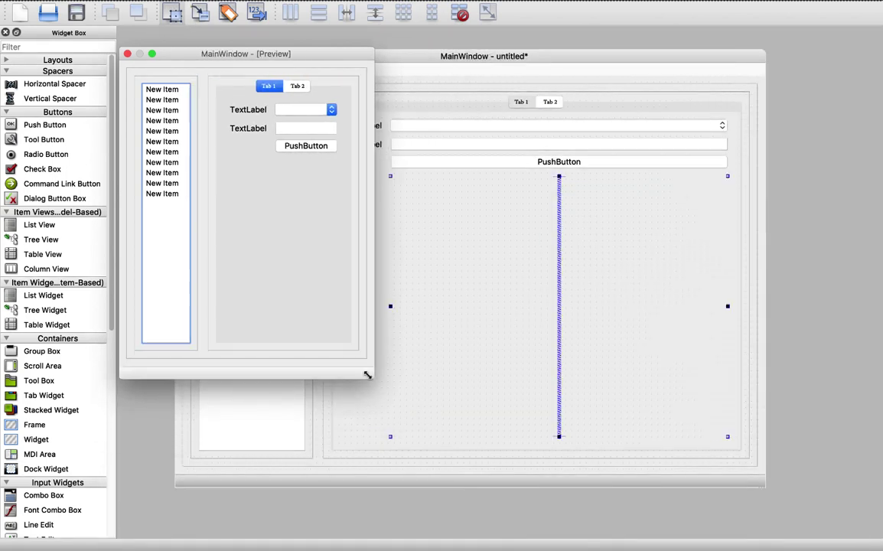
# Check the preview at full screen and try out the Tab 1 line edit, the push button and the list items.
pyautogui.click(152, 53)
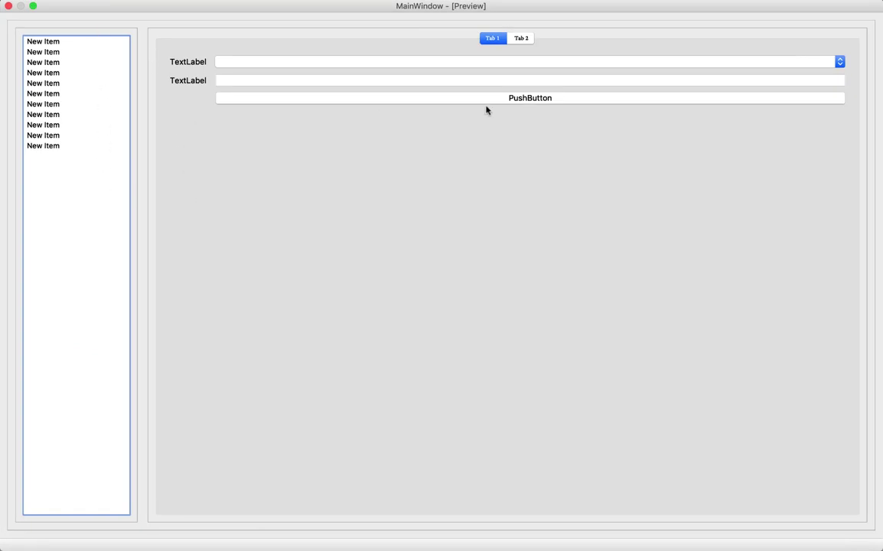
pyautogui.click(530, 79)
pyautogui.click(531, 99)
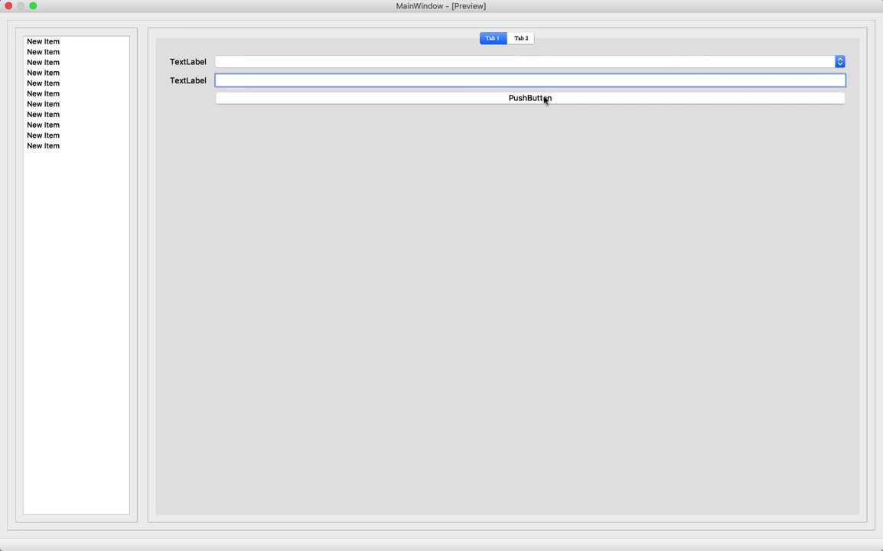
pyautogui.moveTo(34, 41); pyautogui.dragTo(46, 164)
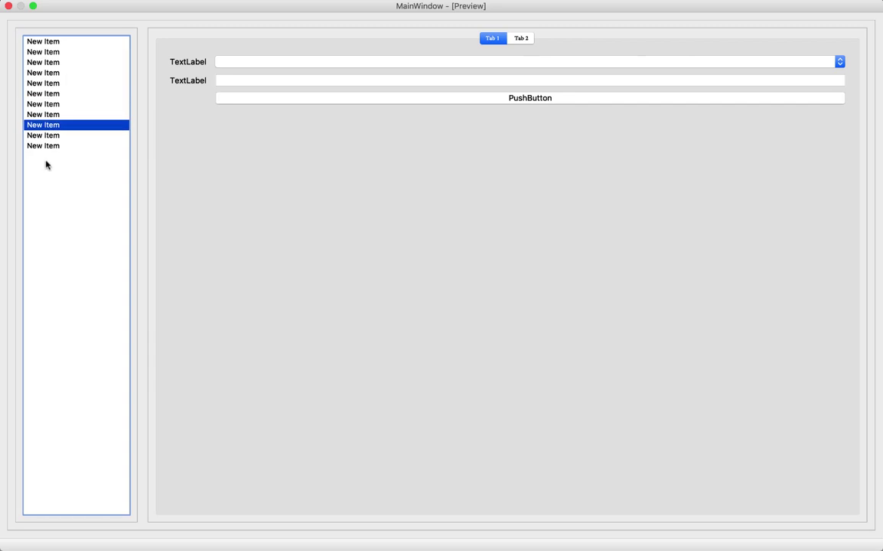
# Switch the preview between normal and full-screen size, enlarge its window, and close the preview.
pyautogui.click(33, 6)
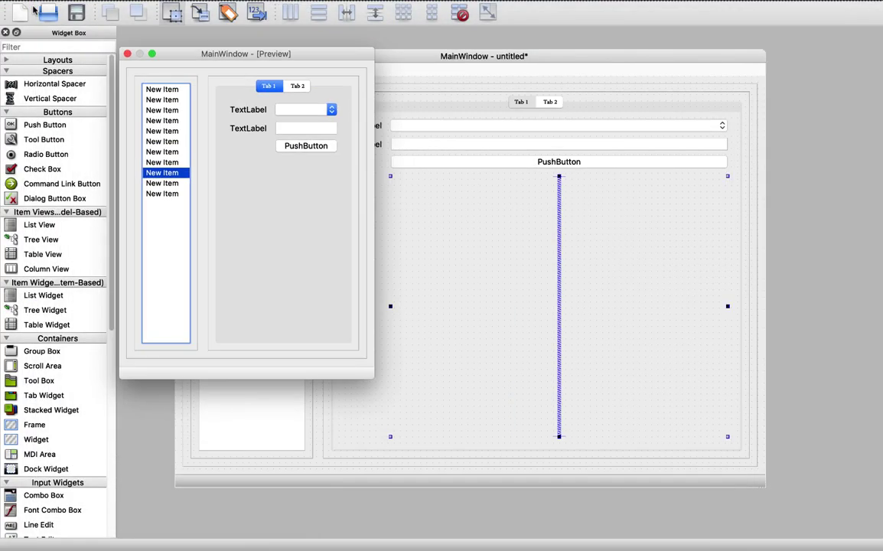
pyautogui.click(152, 54)
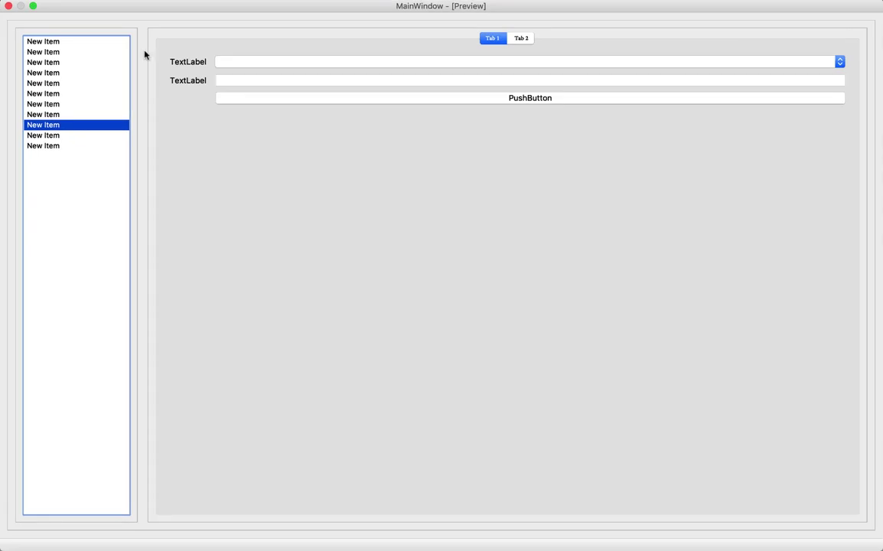
pyautogui.click(35, 8)
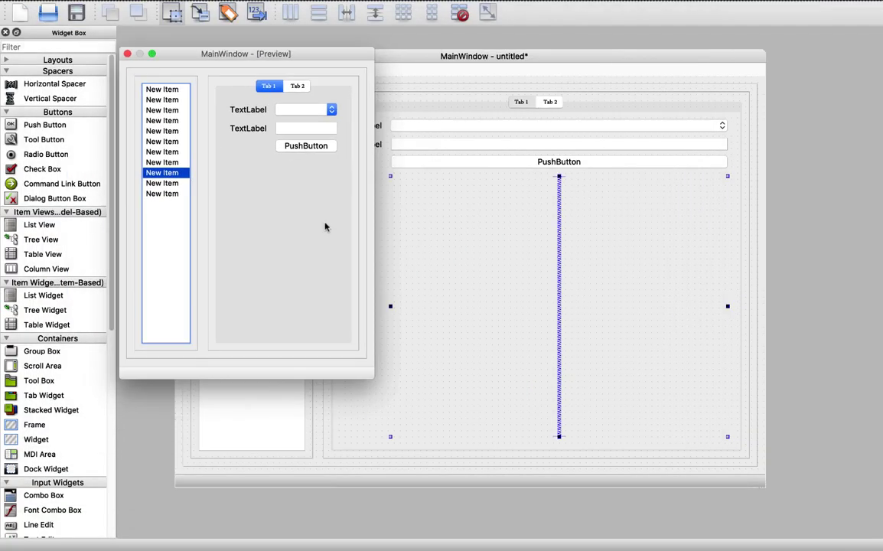
pyautogui.moveTo(373, 378); pyautogui.dragTo(816, 480)
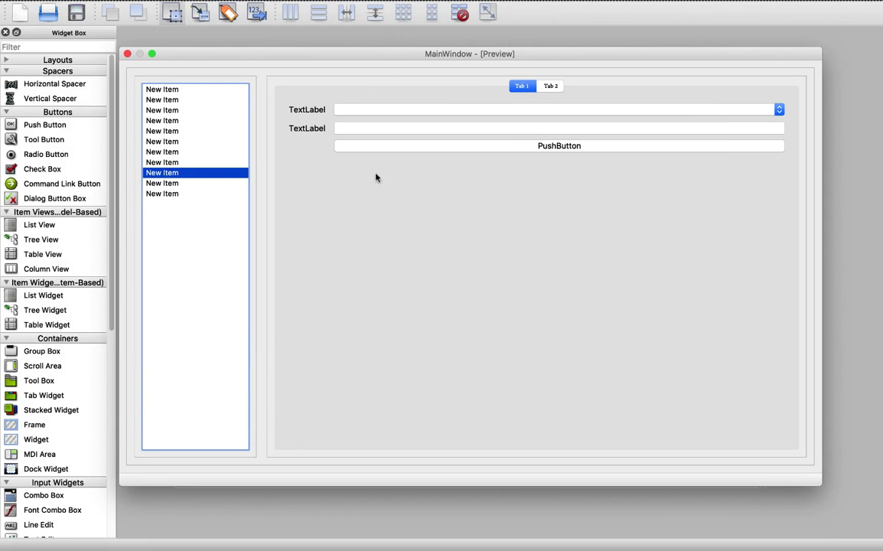
pyautogui.click(126, 53)
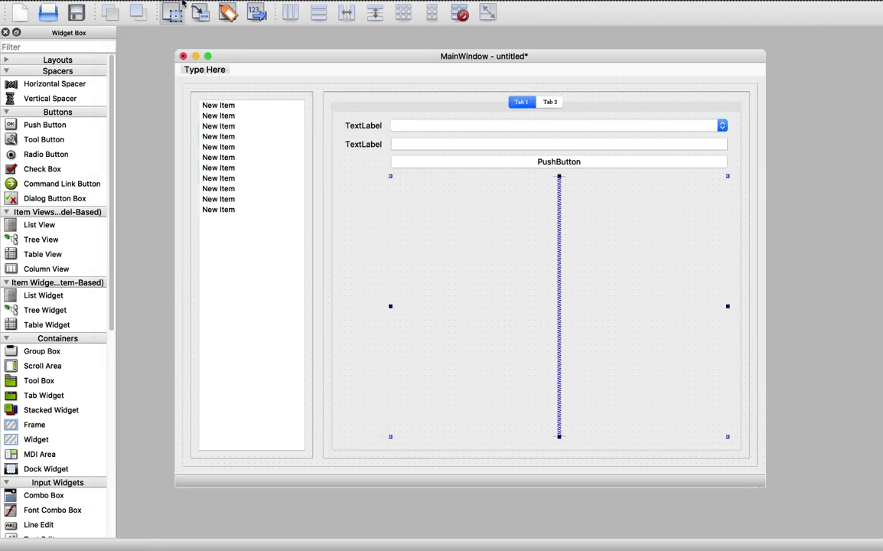
# Show the Object Inspector, collapse tabWidget, frame_2 and frame_3 in its tree, and widen the Object column to show full names.
pyautogui.click(177, 6)
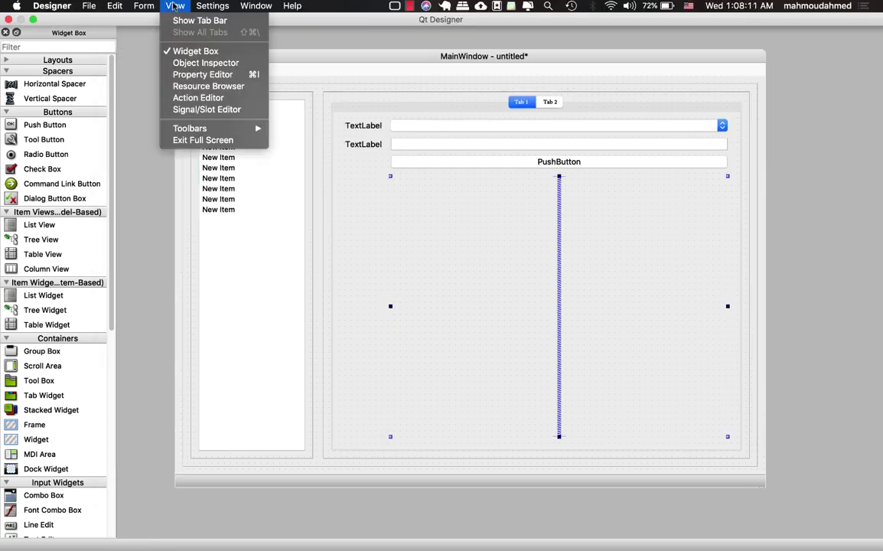
pyautogui.click(198, 63)
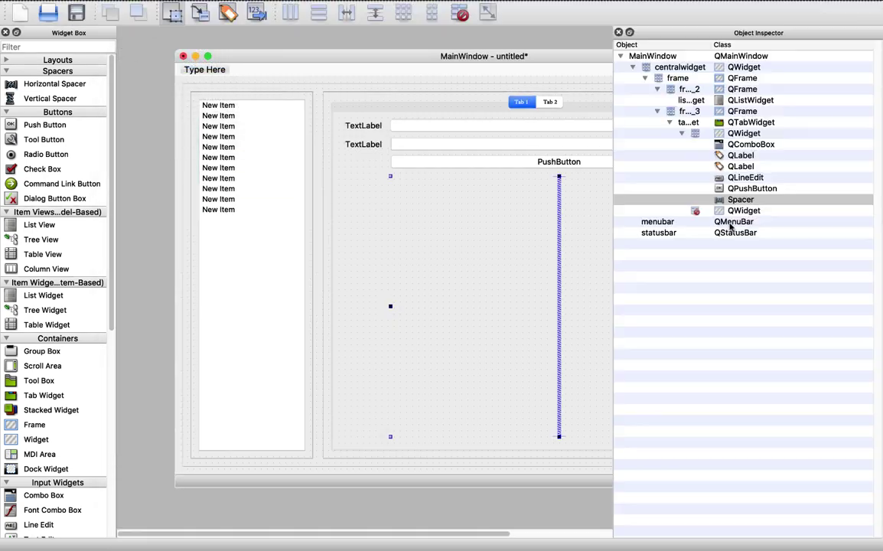
pyautogui.click(670, 122)
pyautogui.click(657, 89)
pyautogui.click(656, 100)
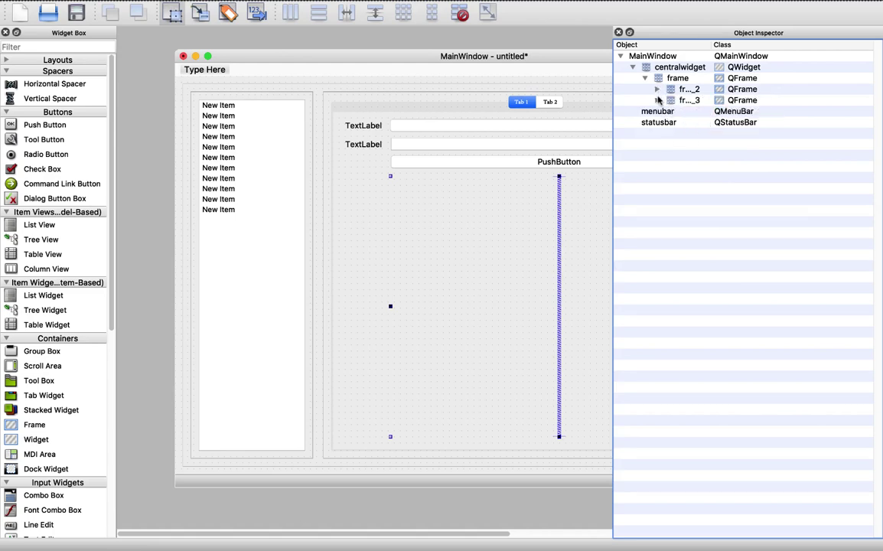
pyautogui.moveTo(712, 44); pyautogui.dragTo(746, 45)
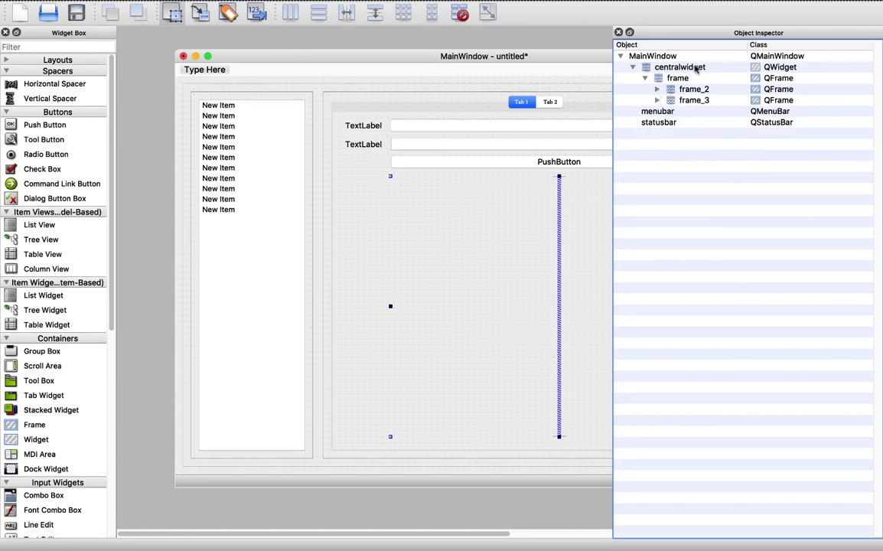
# Select centralwidget and its outer frame, then hide the Widget Box and move the form window clear of the Object Inspector.
pyautogui.click(670, 68)
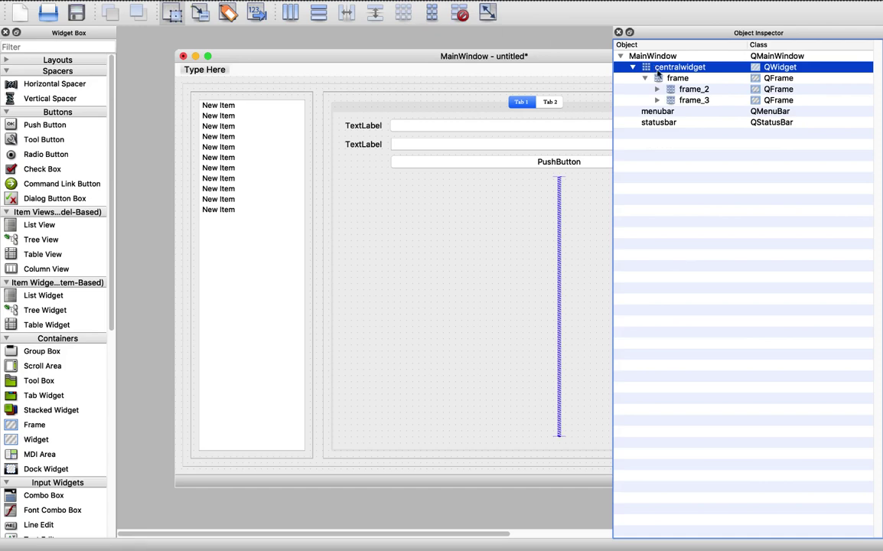
pyautogui.click(677, 79)
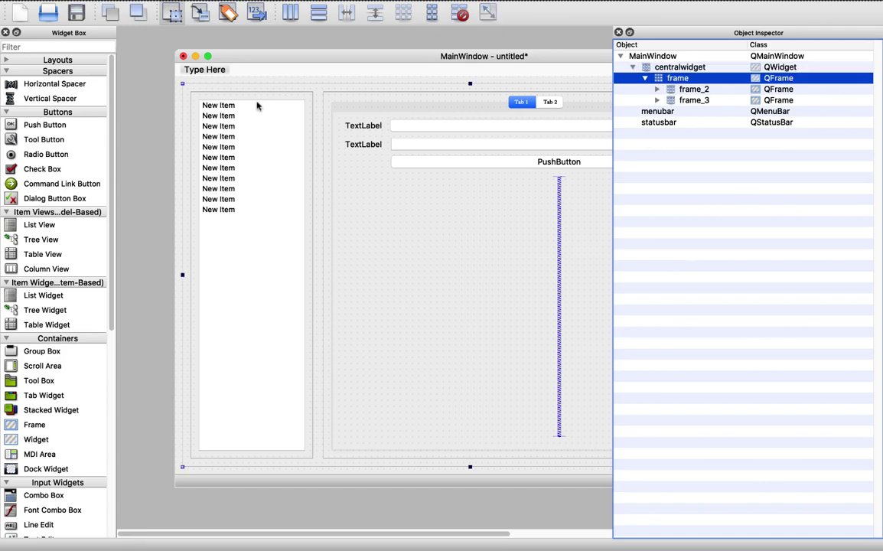
pyautogui.click(5, 32)
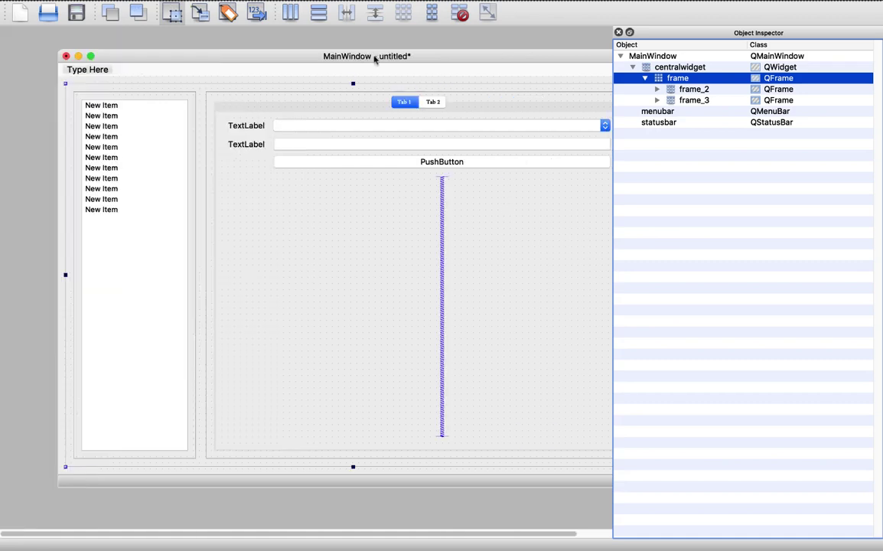
pyautogui.moveTo(436, 59); pyautogui.dragTo(393, 56)
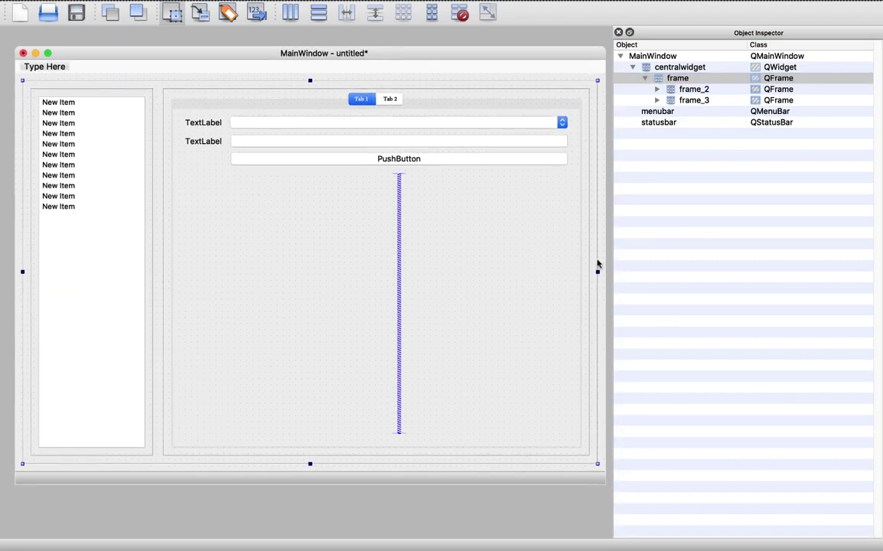
# Examine the layouts of centralwidget, frame, frame_2 and frame_3 by selecting each one in the object hierarchy.
pyautogui.click(692, 90)
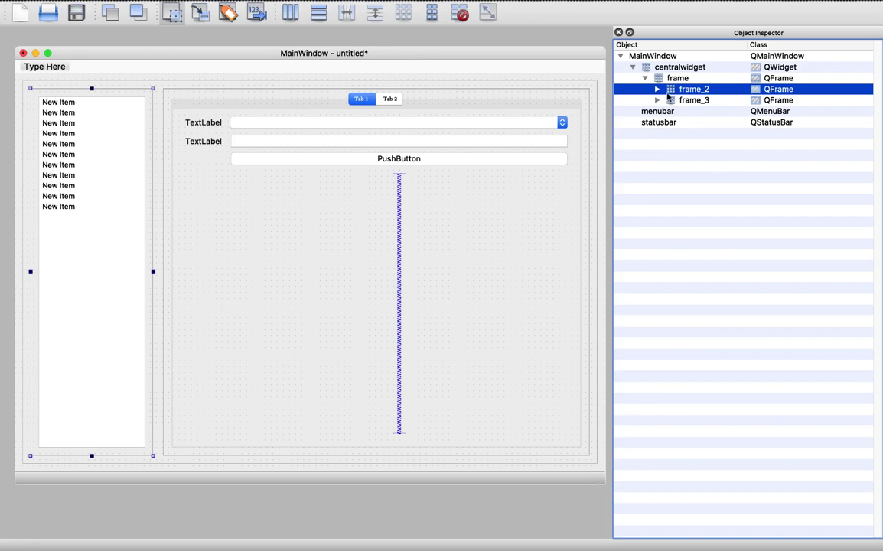
pyautogui.click(670, 99)
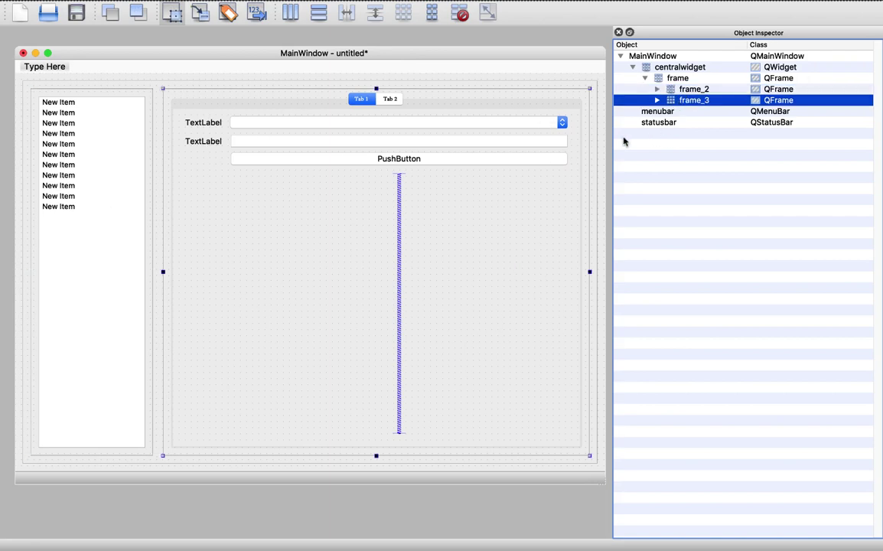
pyautogui.click(662, 68)
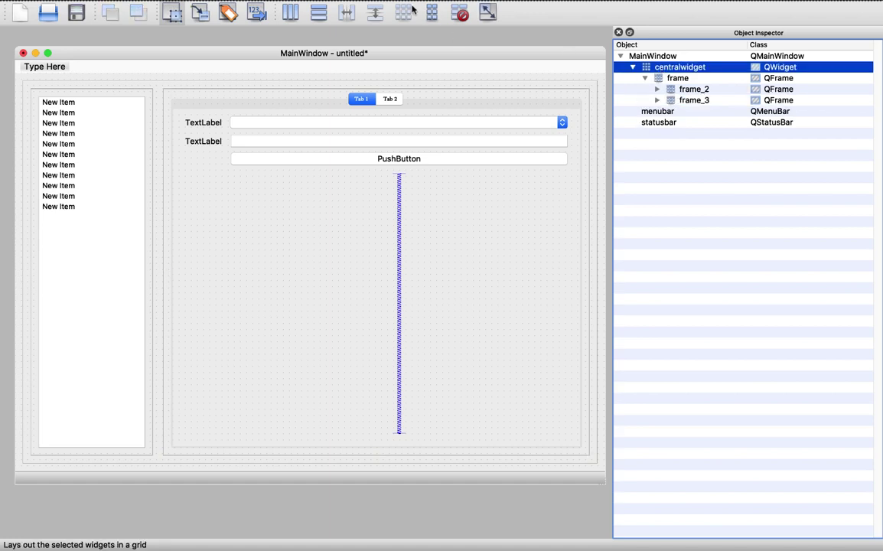
pyautogui.click(677, 79)
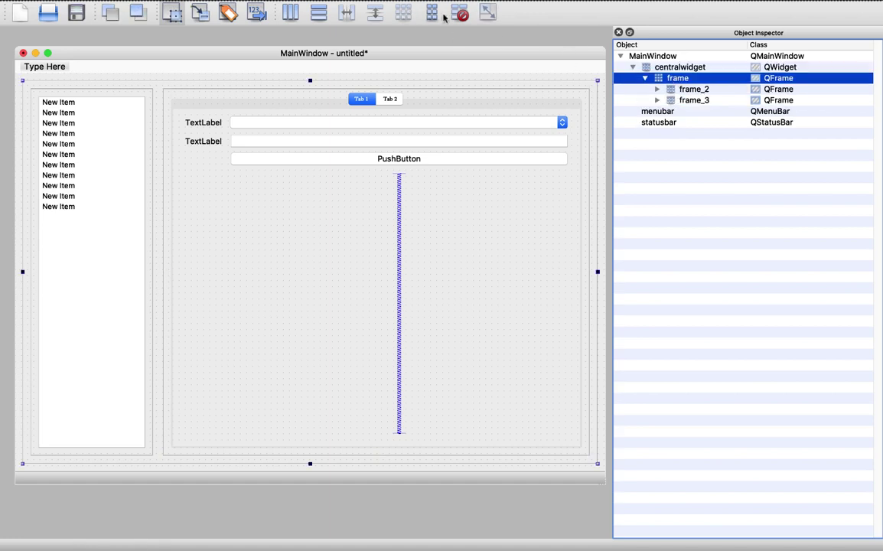
pyautogui.click(688, 89)
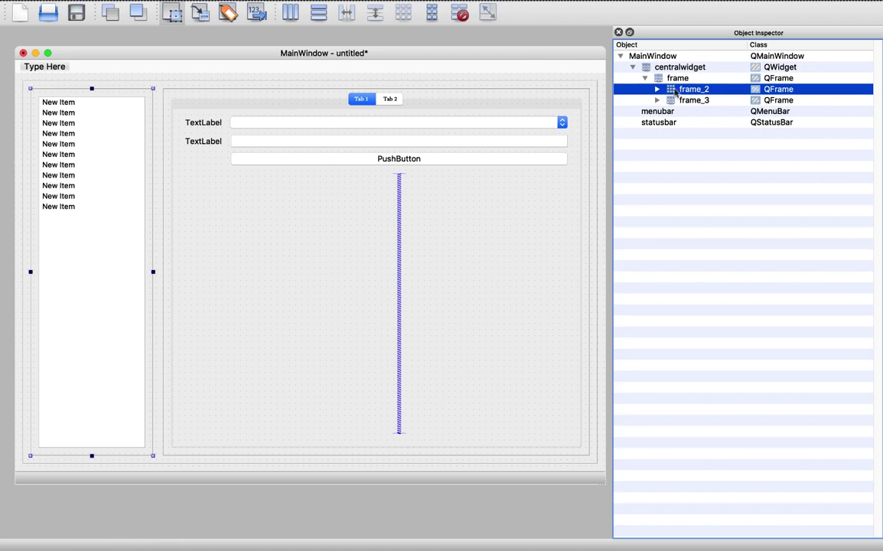
pyautogui.click(669, 100)
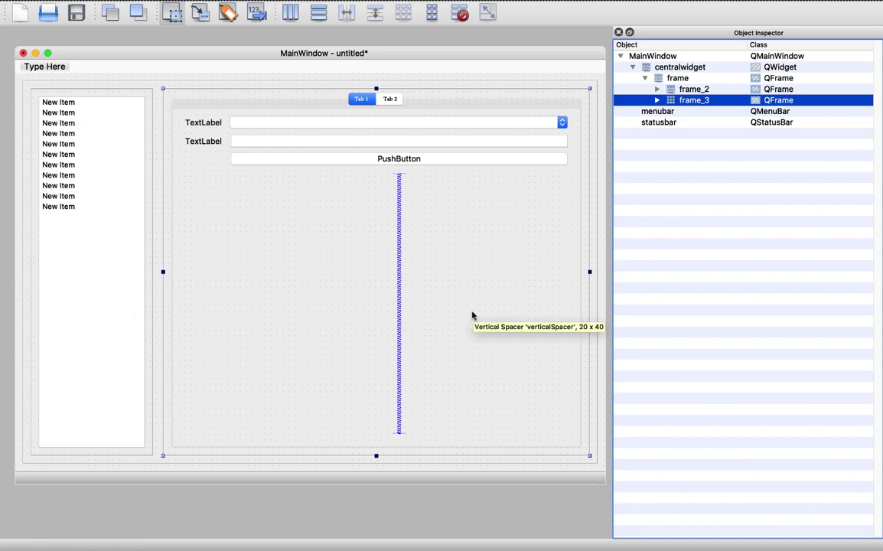
# Select the line edit on Tab 1 and show the Property Editor for it.
pyautogui.click(502, 144)
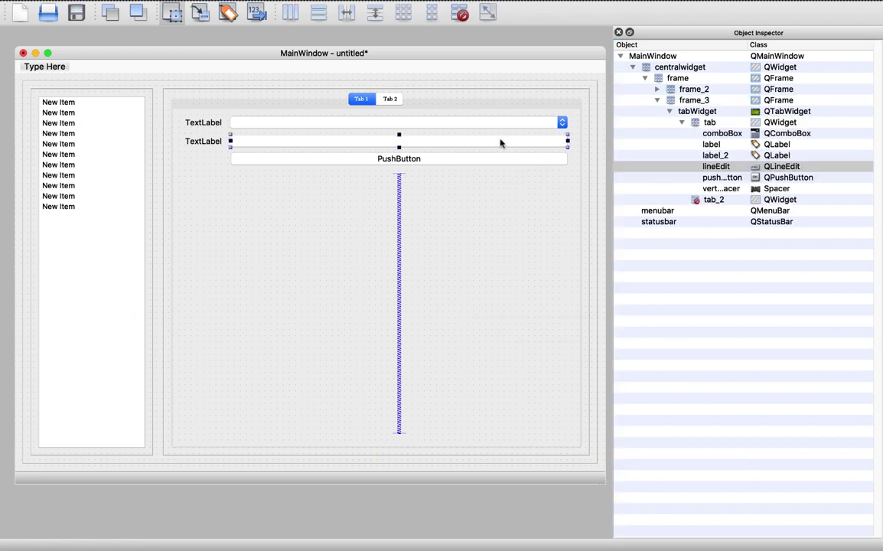
pyautogui.click(174, 5)
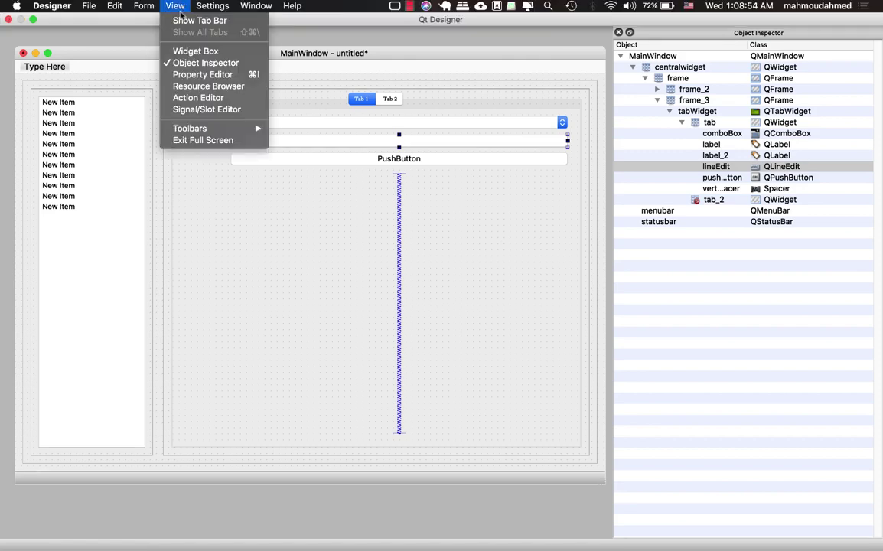
pyautogui.click(191, 75)
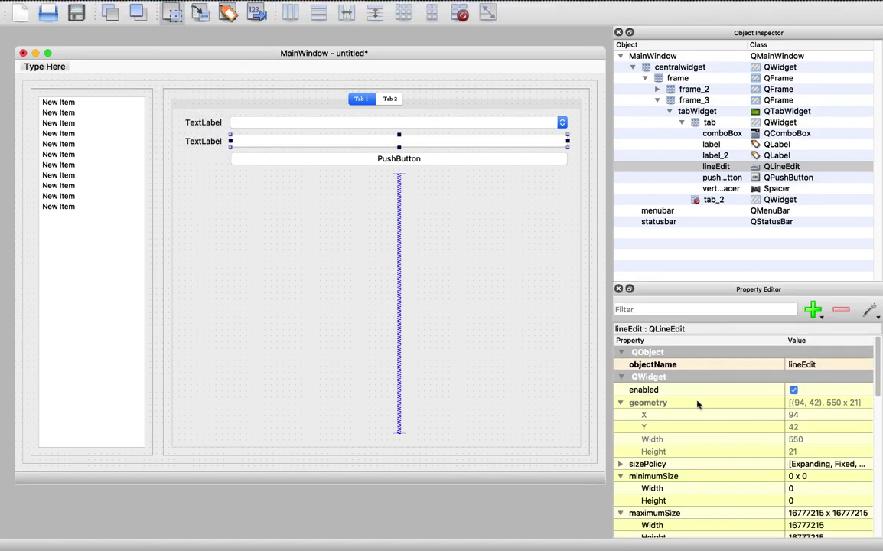
# Expand the line edit's sizePolicy property and set its Vertical Policy to Expanding.
pyautogui.scroll(-1, 700, 459)
pyautogui.scroll(-1, 704, 475)
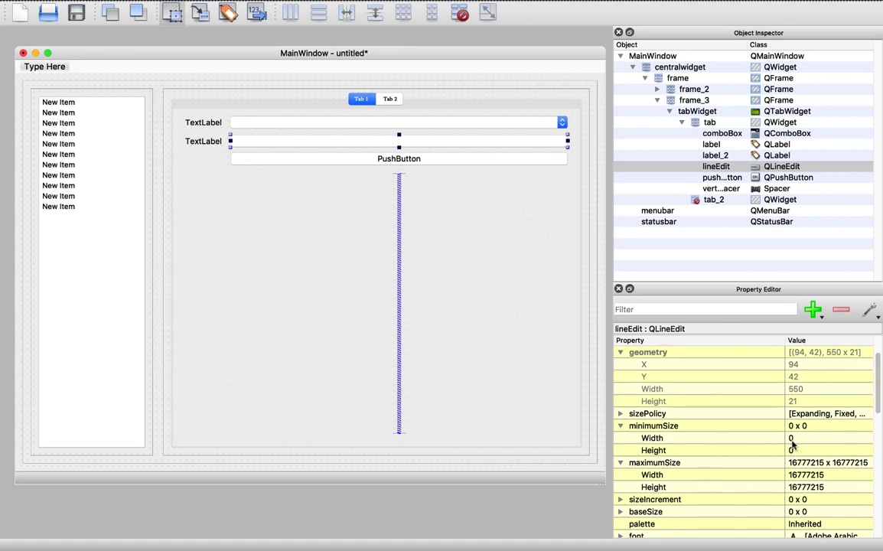
pyautogui.scroll(1, 792, 443)
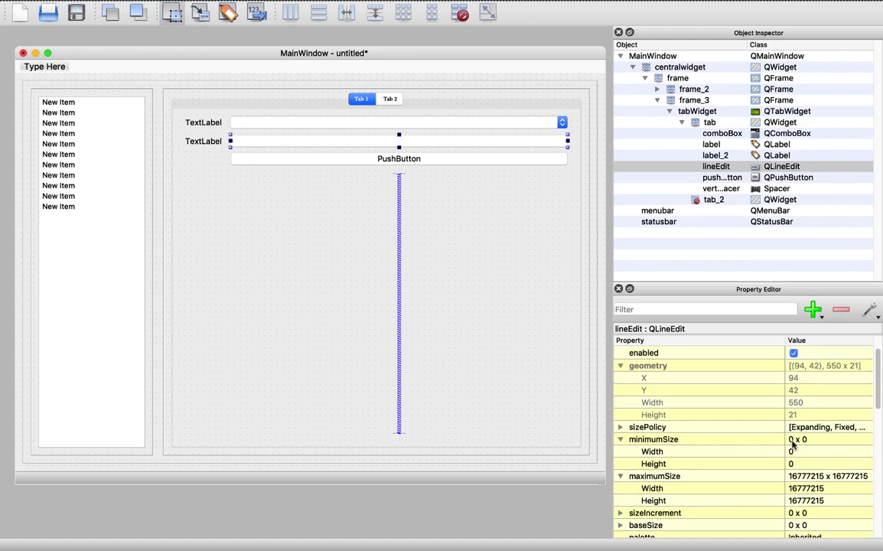
pyautogui.click(621, 427)
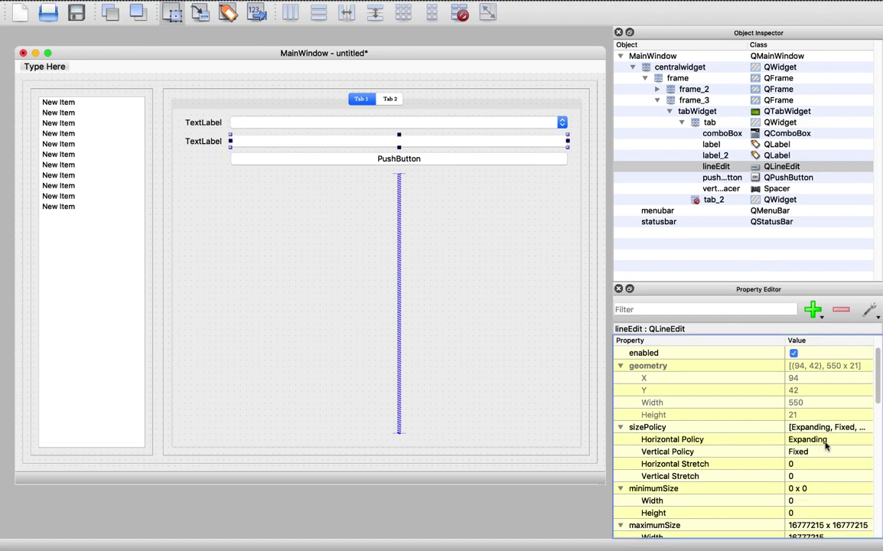
pyautogui.click(621, 429)
pyautogui.click(621, 429)
pyautogui.click(810, 452)
pyautogui.click(820, 452)
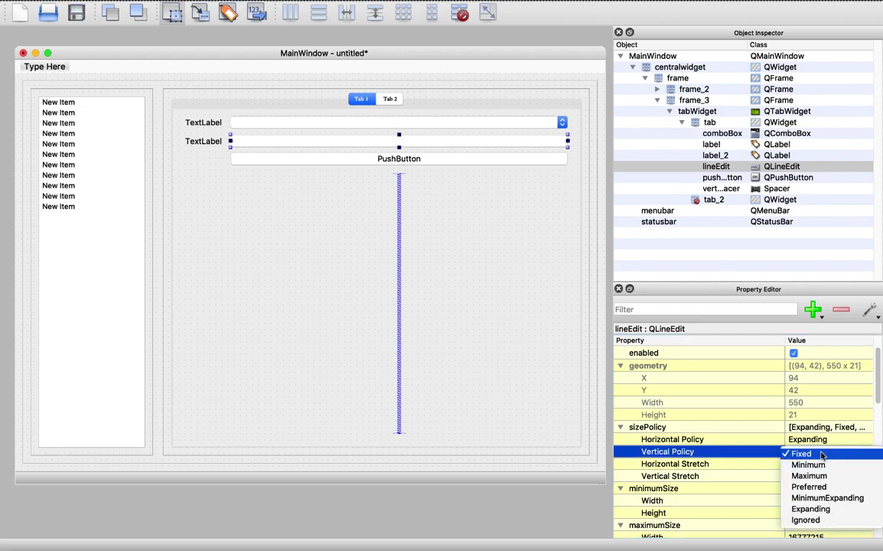
pyautogui.click(815, 508)
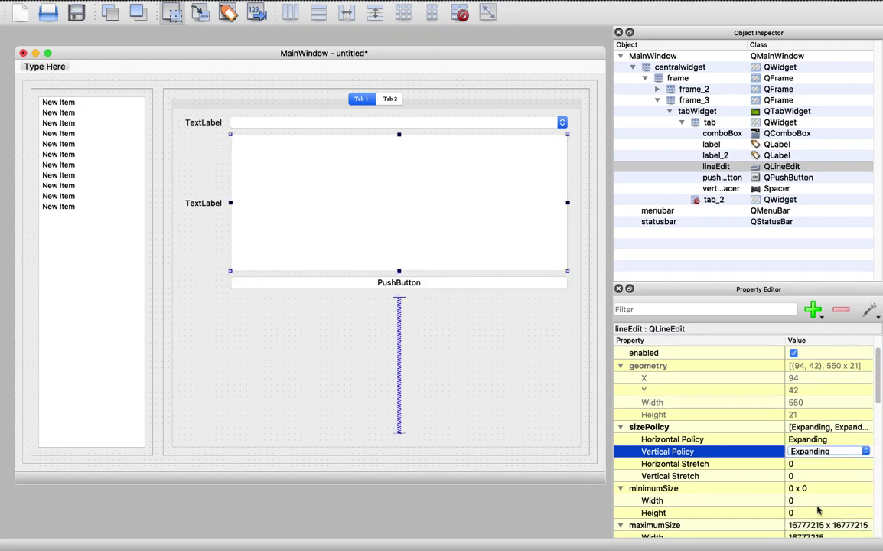
# Preview the form with the expanding line edit, enlarge the preview window to check its response, and close the preview.
pyautogui.hotkey('ctrl', 'r')
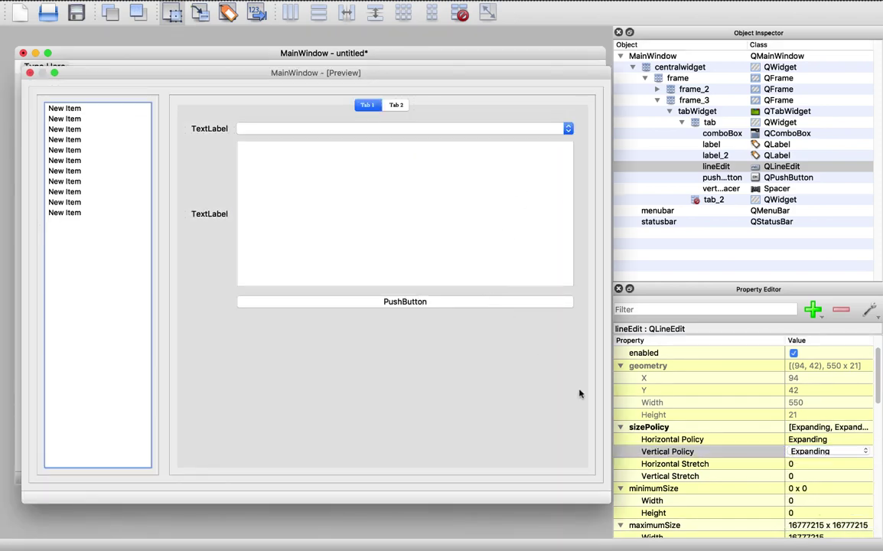
pyautogui.moveTo(604, 500); pyautogui.dragTo(745, 518)
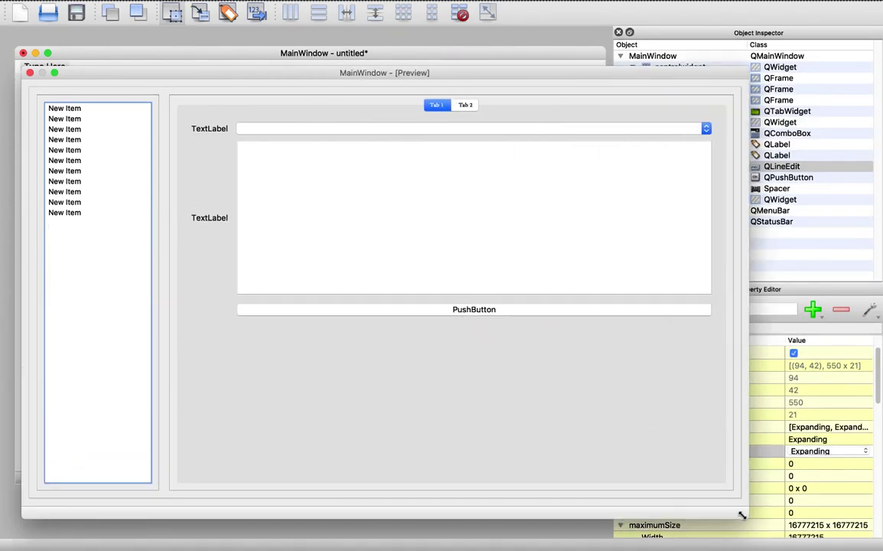
pyautogui.click(30, 72)
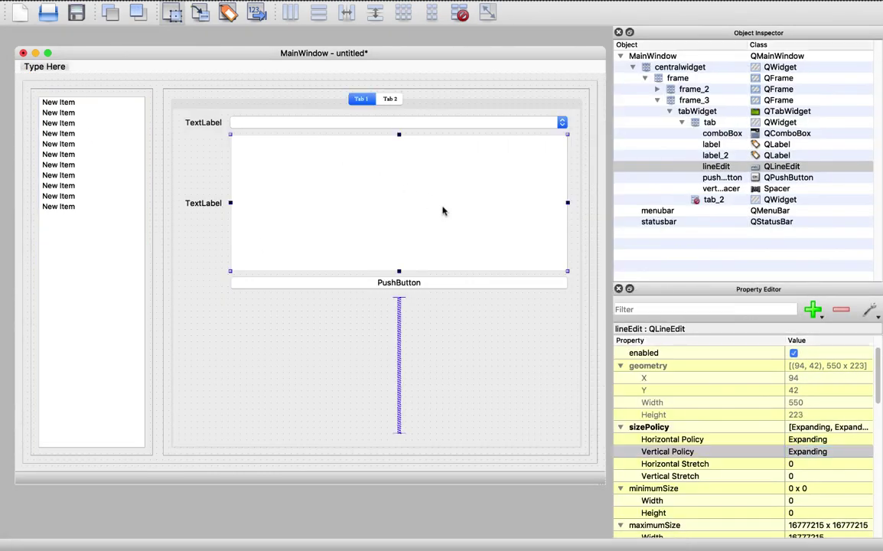
# Set the Vertical Policy of the push button on Tab 1 to Expanding.
pyautogui.click(508, 284)
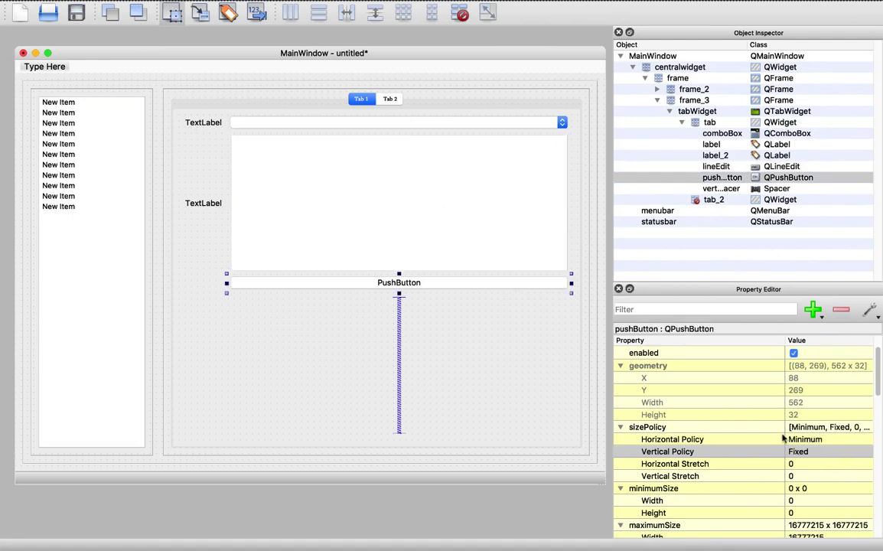
pyautogui.click(799, 453)
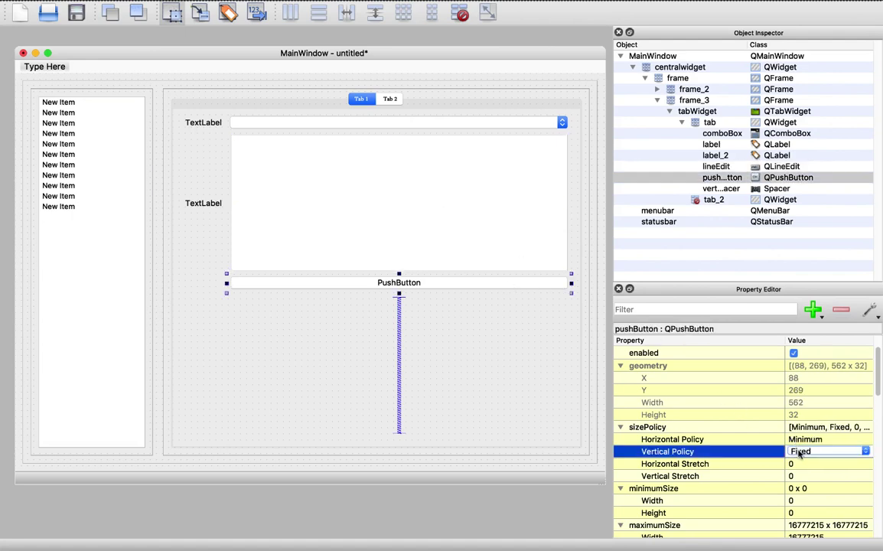
pyautogui.click(800, 453)
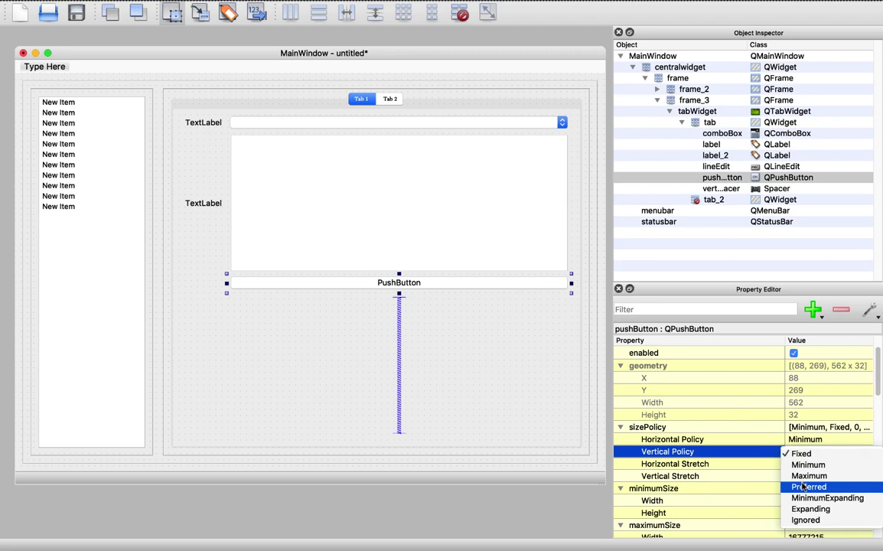
pyautogui.click(809, 508)
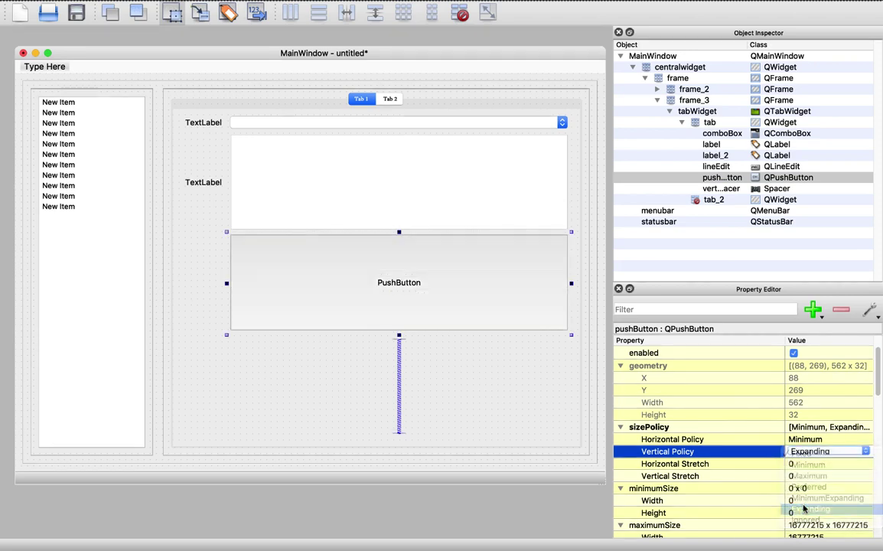
# Preview the form, make the preview window wider to check how the expanding push button responds, and close the preview.
pyautogui.hotkey('ctrl', 'r')
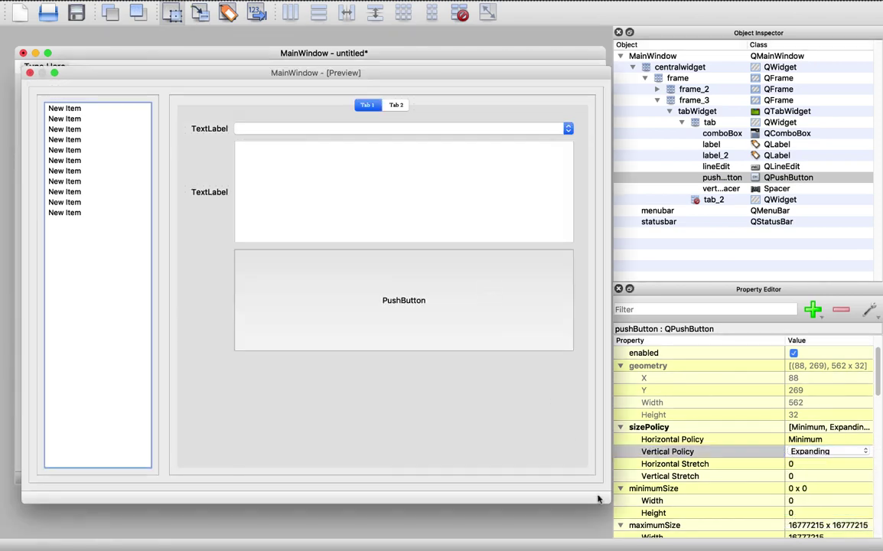
pyautogui.moveTo(576, 466); pyautogui.dragTo(736, 482)
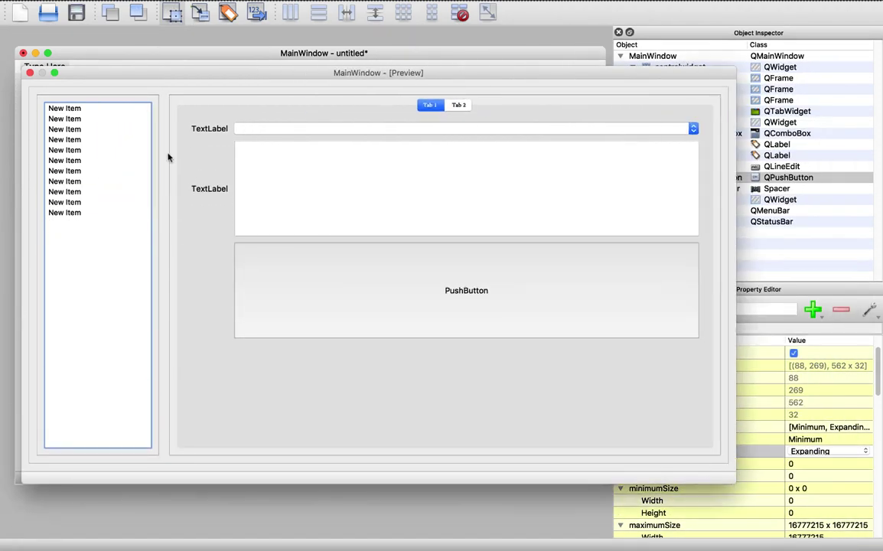
pyautogui.click(30, 73)
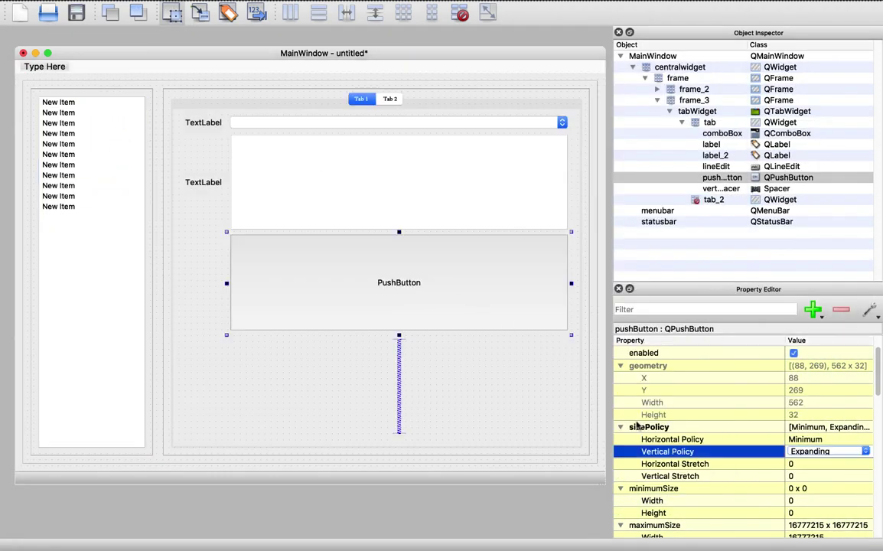
# Set the push button's Vertical Policy to MinimumExpanding and check its response in a resized preview.
pyautogui.click(811, 457)
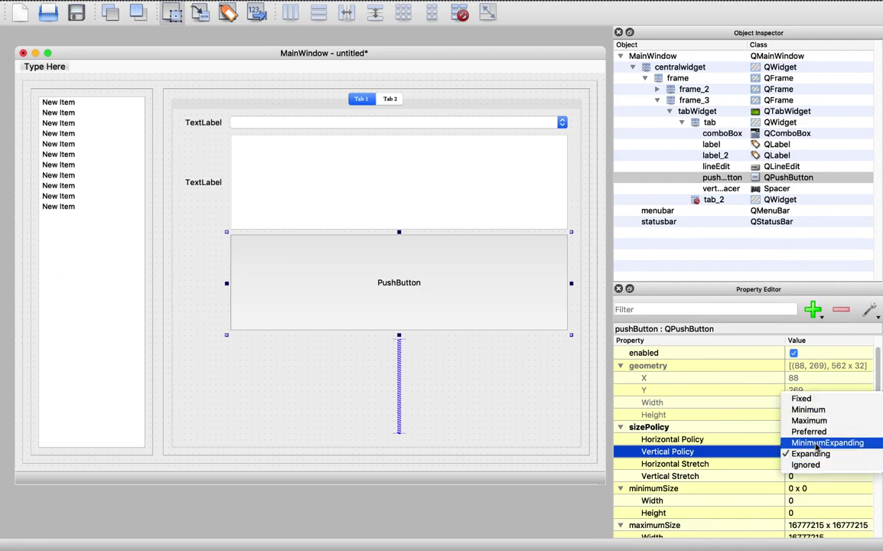
pyautogui.click(817, 443)
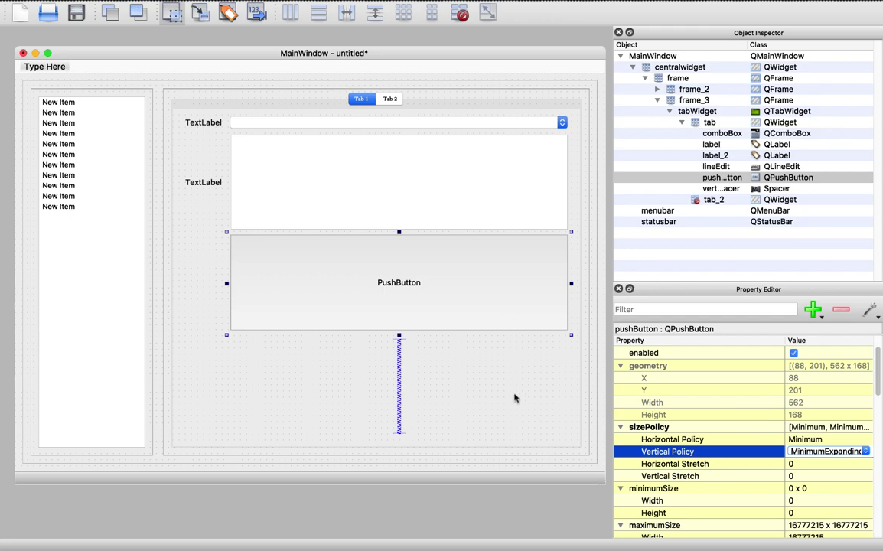
pyautogui.press('super+r')
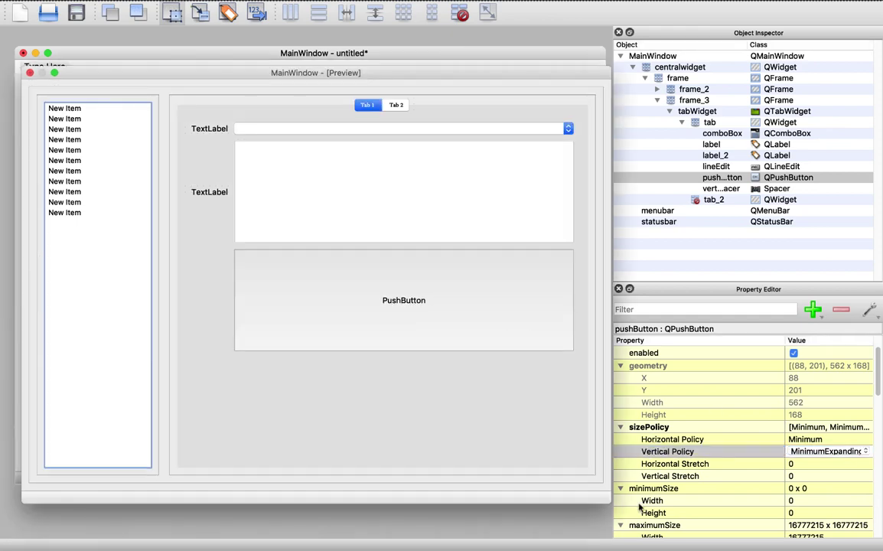
pyautogui.moveTo(595, 424); pyautogui.dragTo(623, 428)
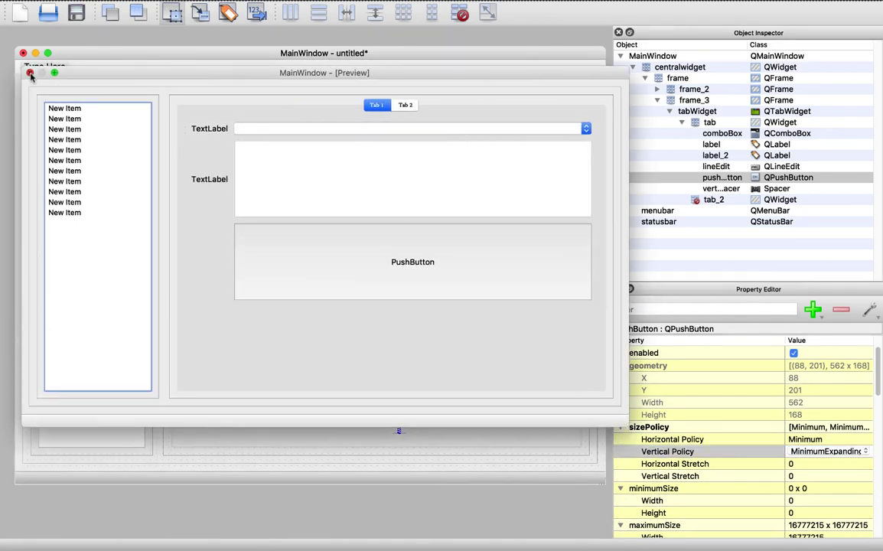
pyautogui.click(29, 73)
# Set the push button's Vertical Policy to Preferred and check it in a preview window made smaller.
pyautogui.click(800, 451)
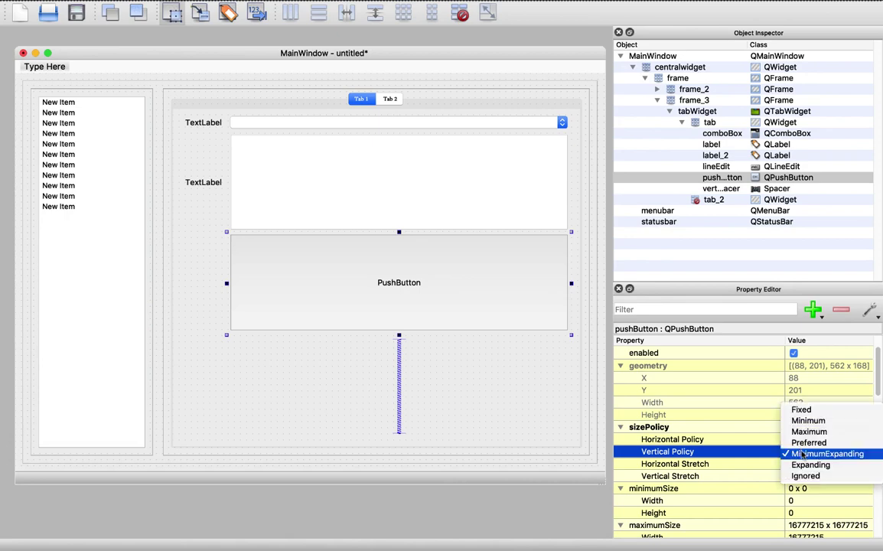
pyautogui.click(804, 442)
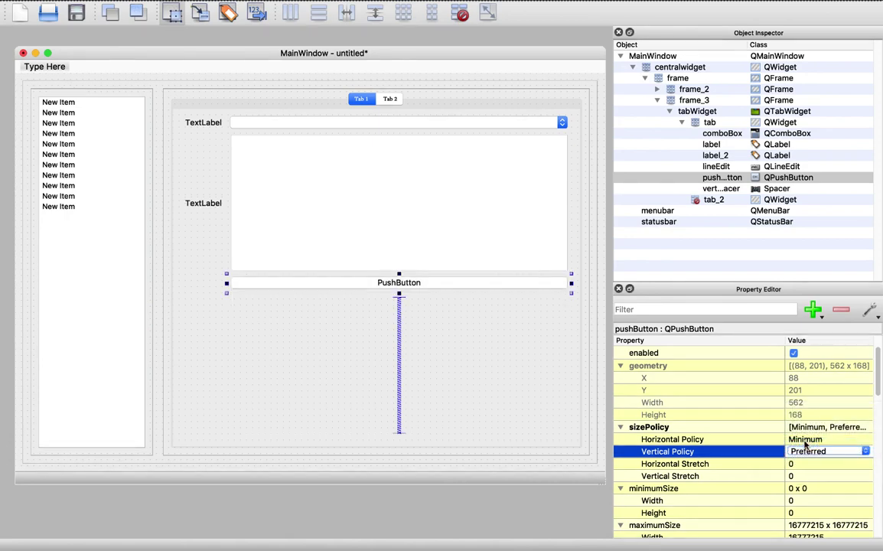
pyautogui.hotkey('ctrl', 'r')
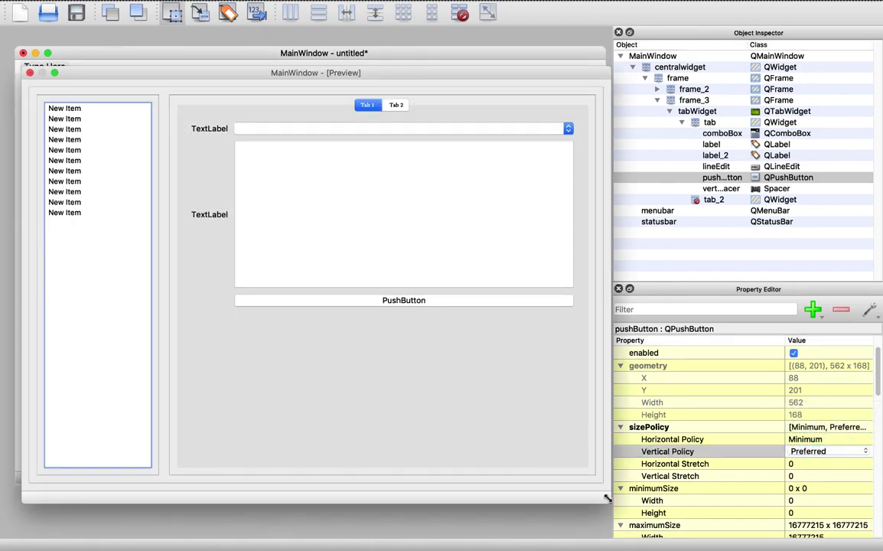
pyautogui.moveTo(603, 498); pyautogui.dragTo(459, 346)
pyautogui.click(29, 71)
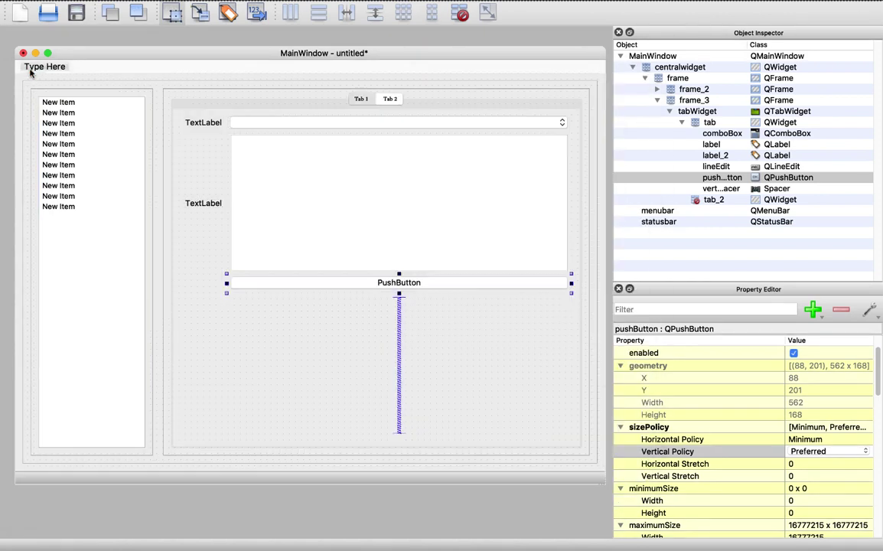
# Set the Vertical Policy of the line edit on Tab 1 to Preferred.
pyautogui.click(392, 203)
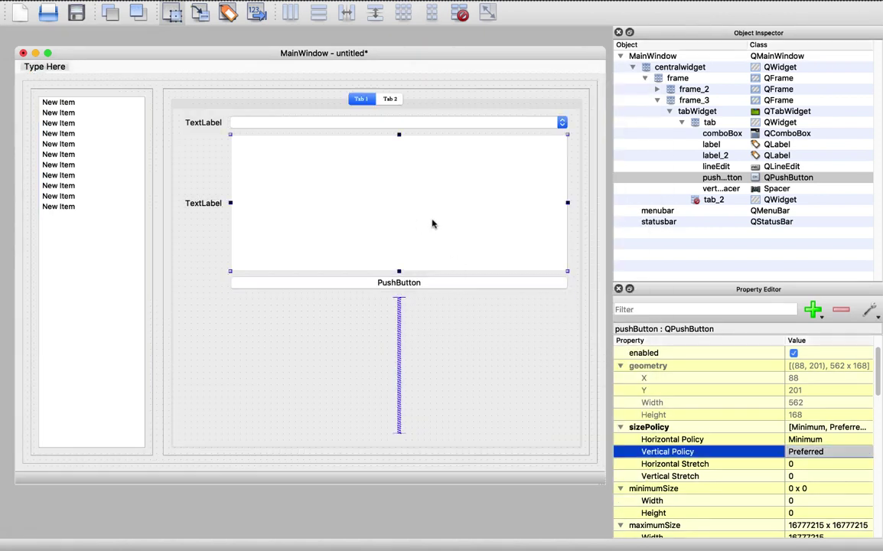
pyautogui.click(807, 451)
pyautogui.click(808, 450)
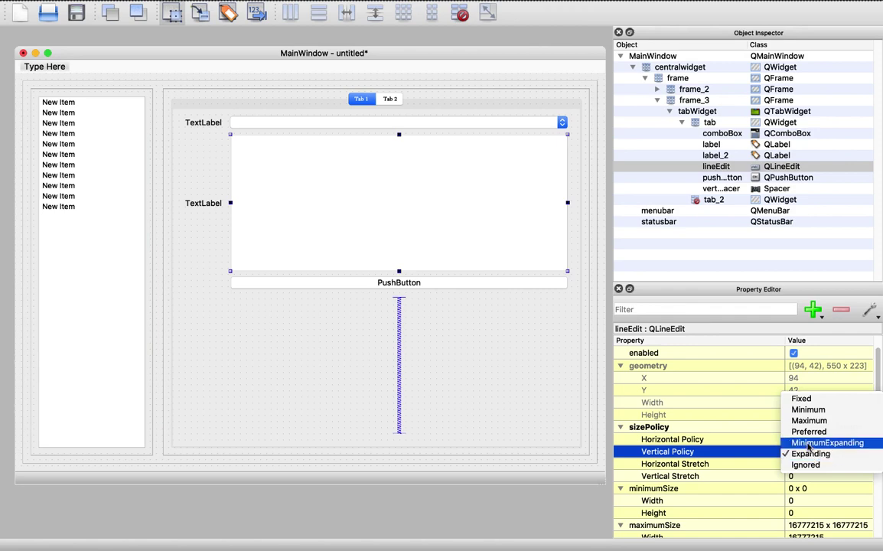
pyautogui.click(806, 433)
# Select the line edit on Tab 1 again and set its Horizontal Policy to Fixed.
pyautogui.click(273, 232)
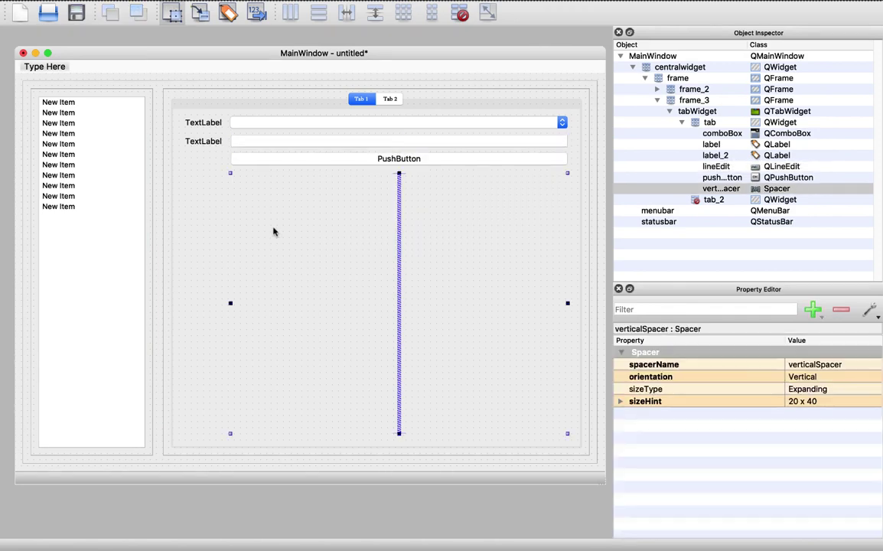
pyautogui.click(278, 159)
pyautogui.click(298, 141)
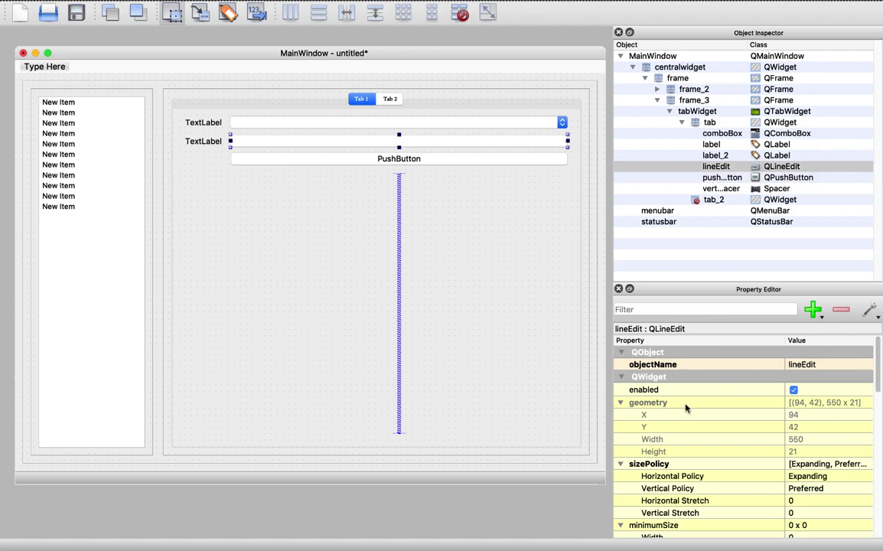
pyautogui.scroll(-3, 686, 408)
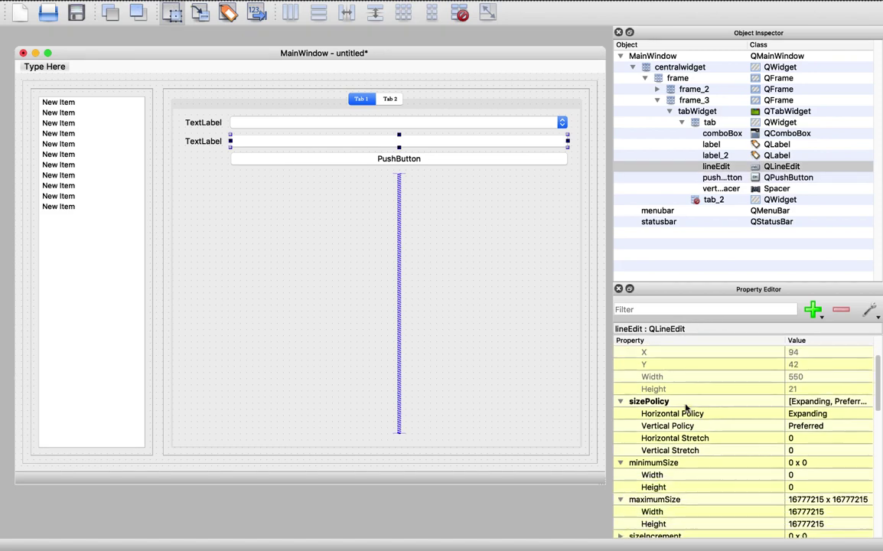
pyautogui.scroll(-1, 686, 408)
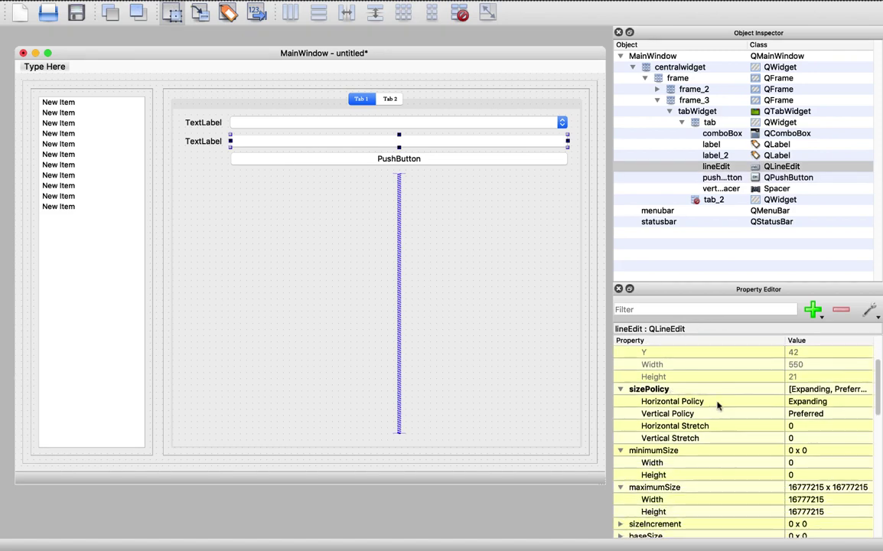
pyautogui.click(826, 407)
pyautogui.click(826, 407)
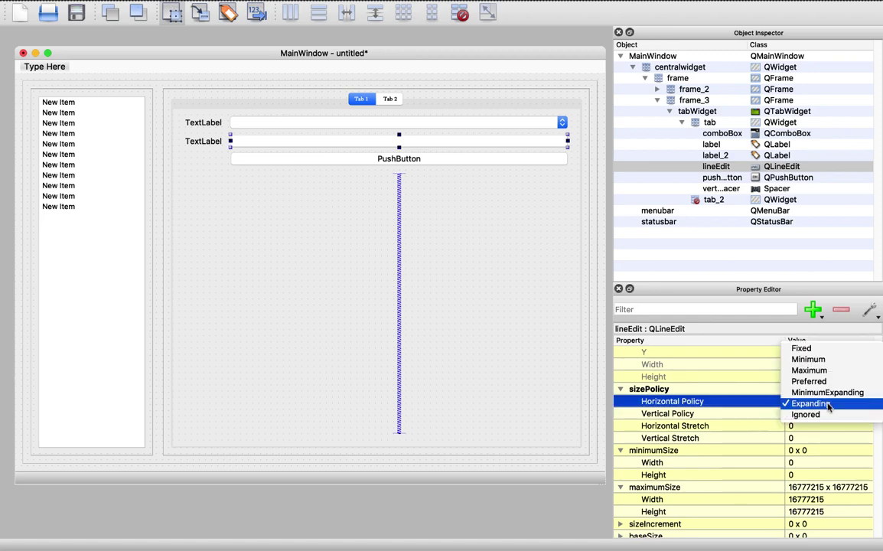
pyautogui.click(800, 348)
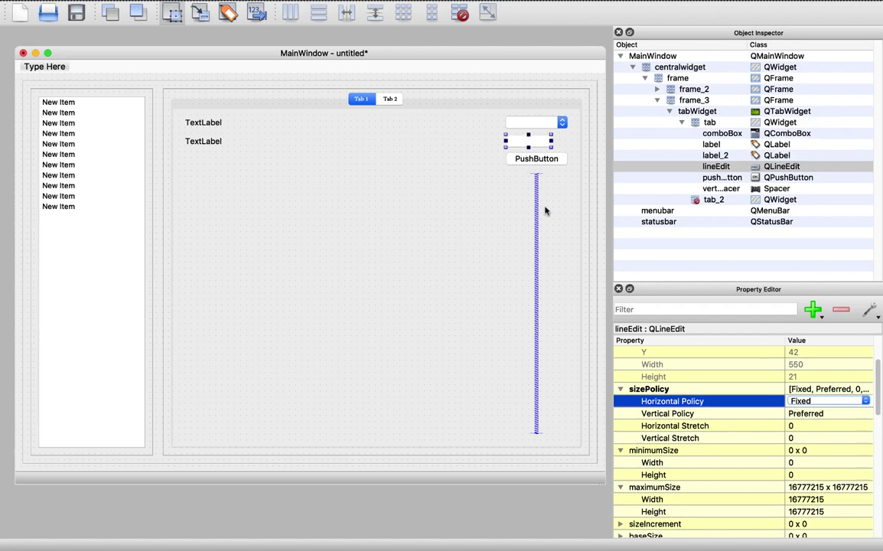
# Try the Minimum, Maximum and Preferred options in turn as the line edit's Horizontal Policy.
pyautogui.click(826, 401)
pyautogui.click(730, 360)
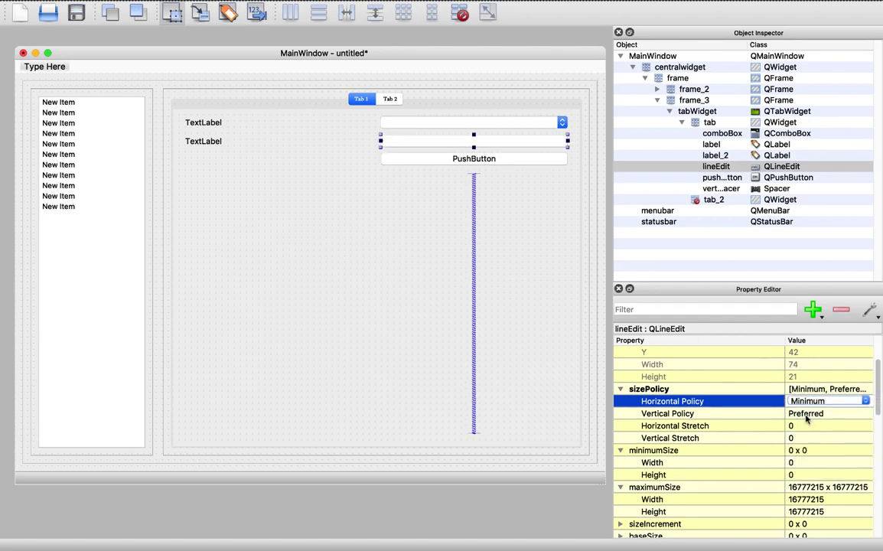
pyautogui.click(803, 403)
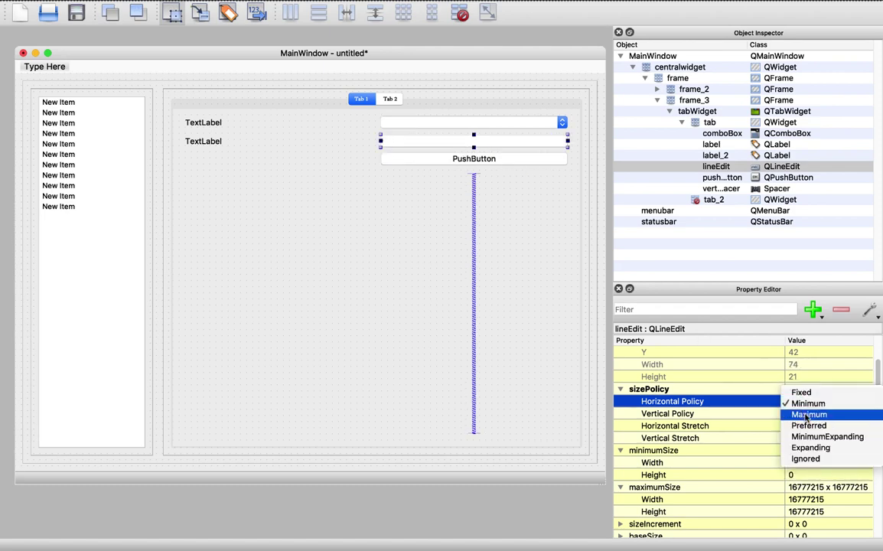
pyautogui.click(731, 372)
pyautogui.click(805, 401)
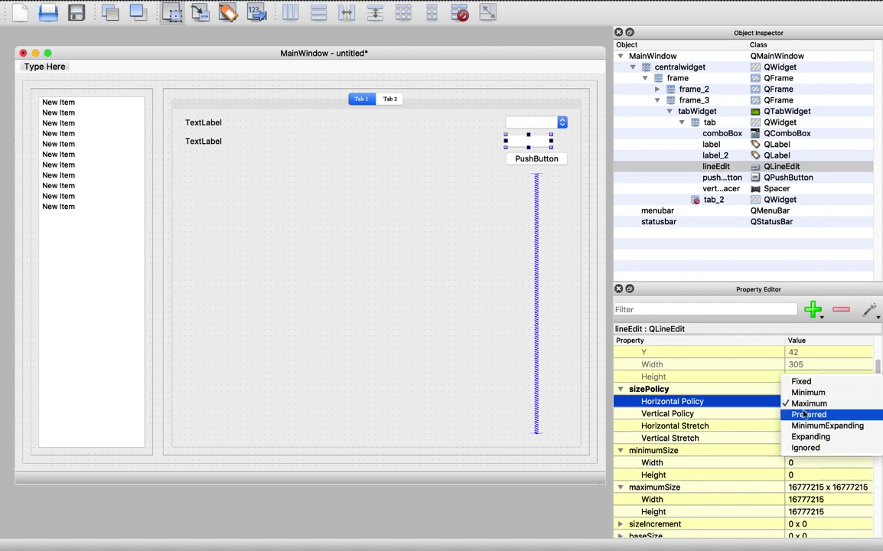
pyautogui.click(805, 414)
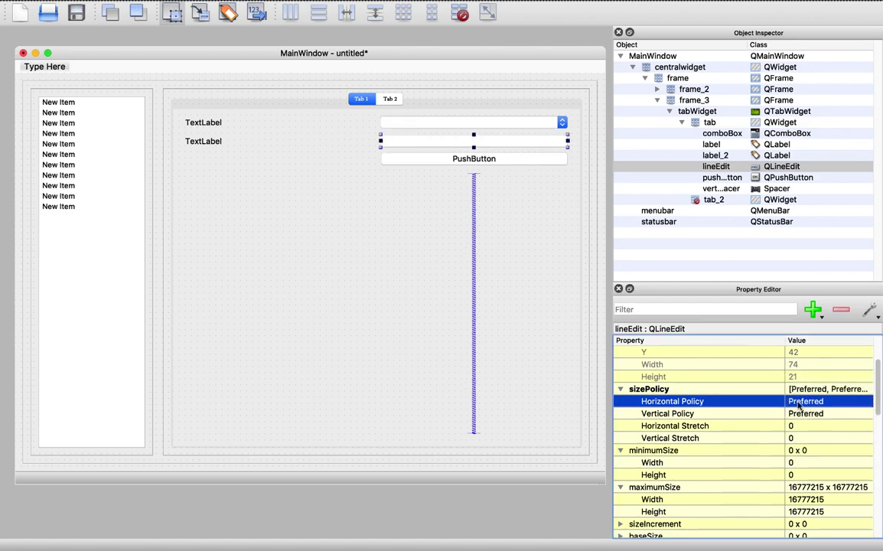
# Set the line edit's Horizontal Policy to Expanding and check the form in a preview made wider and shorter.
pyautogui.click(805, 401)
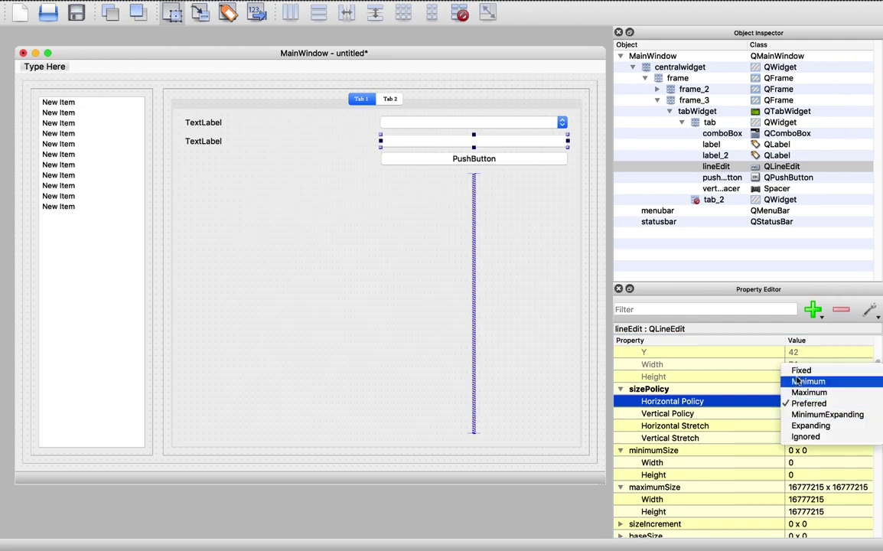
pyautogui.click(810, 425)
pyautogui.hotkey('ctrl', 'r')
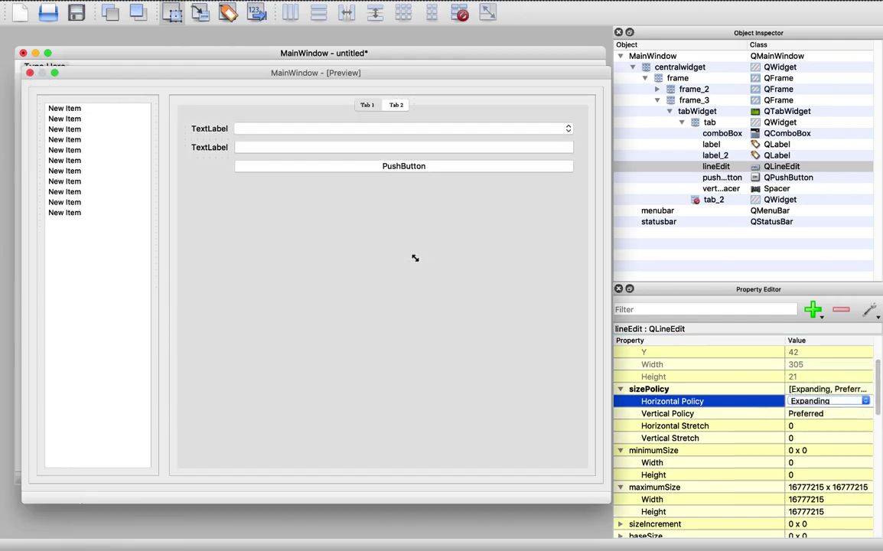
pyautogui.moveTo(568, 476); pyautogui.dragTo(705, 373)
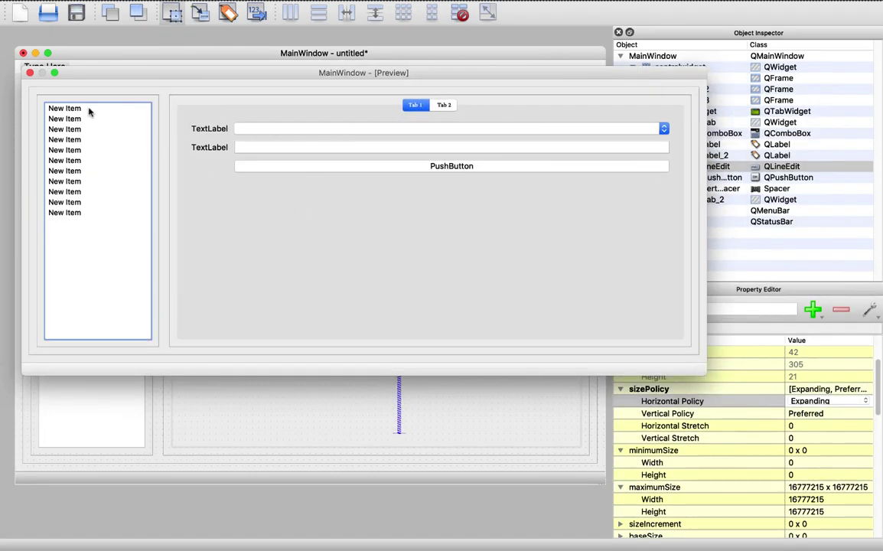
pyautogui.click(29, 73)
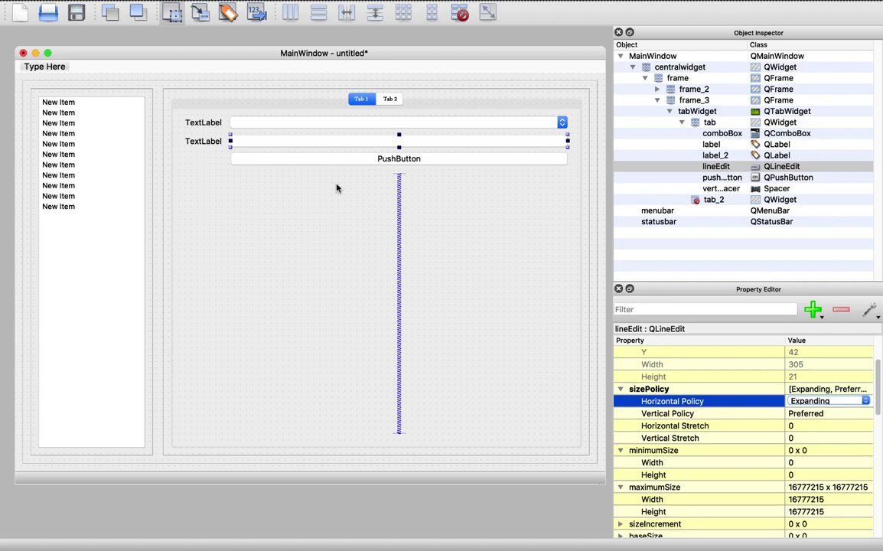
# Collapse tabWidget in the object hierarchy and select the outer frame directly under centralwidget.
pyautogui.click(669, 111)
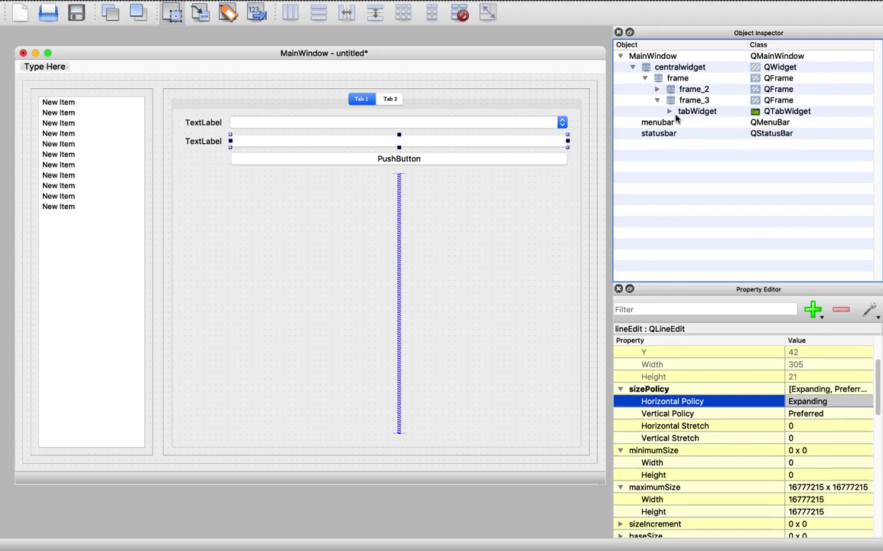
pyautogui.click(633, 80)
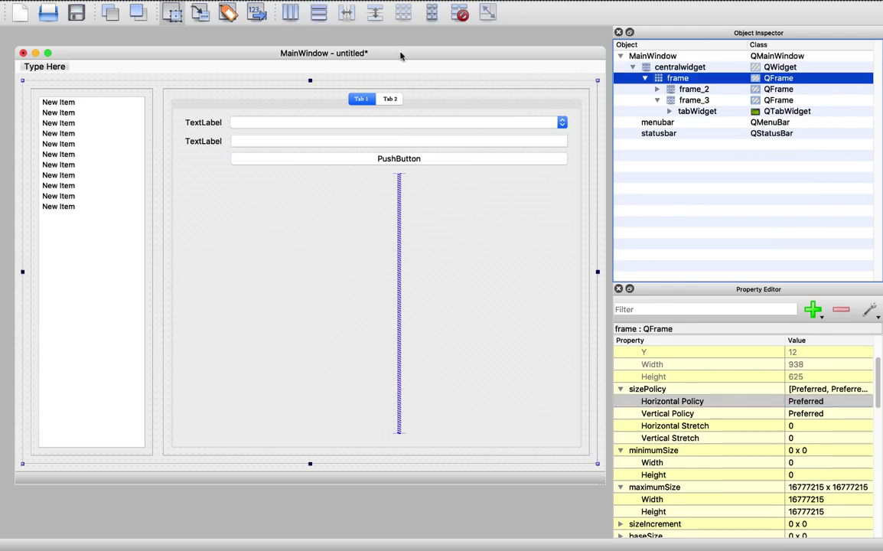